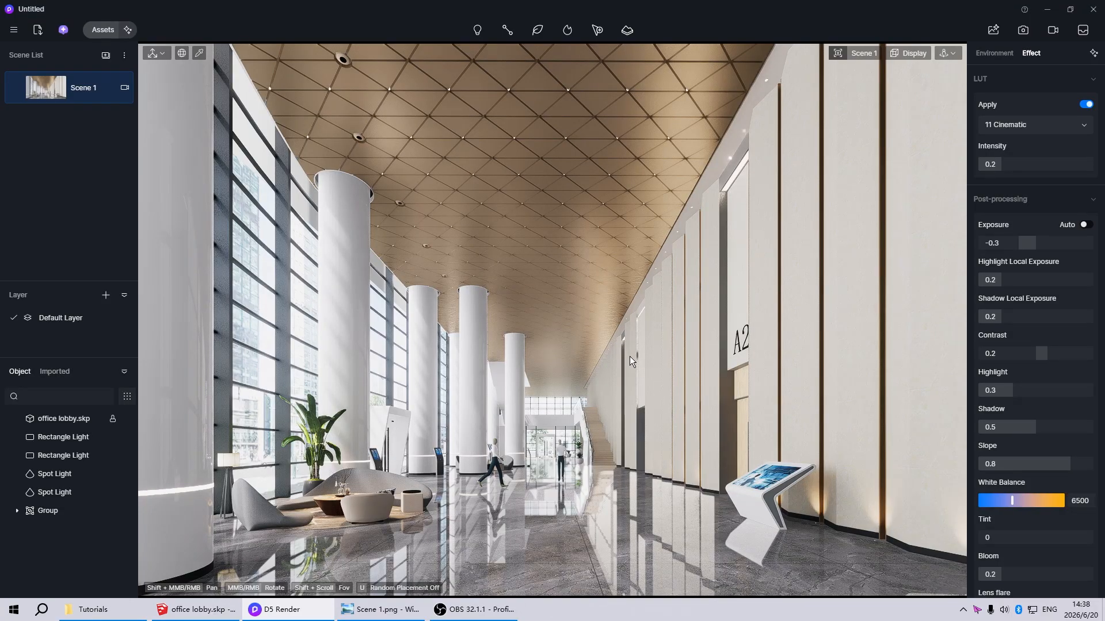
# Inspect the material settings of the city backdrop outside the glass facade and return to the Scene 1 view
pyautogui.scroll(-8, 647, 352)
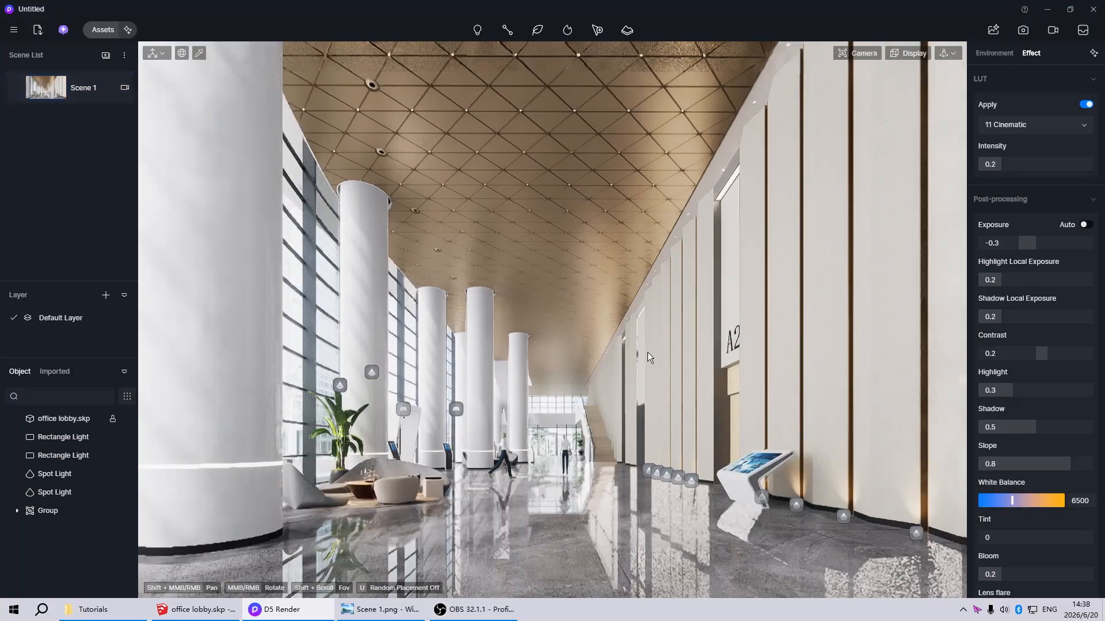
pyautogui.scroll(-1, 647, 361)
pyautogui.moveTo(421, 242); pyautogui.dragTo(447, 225, button='middle')
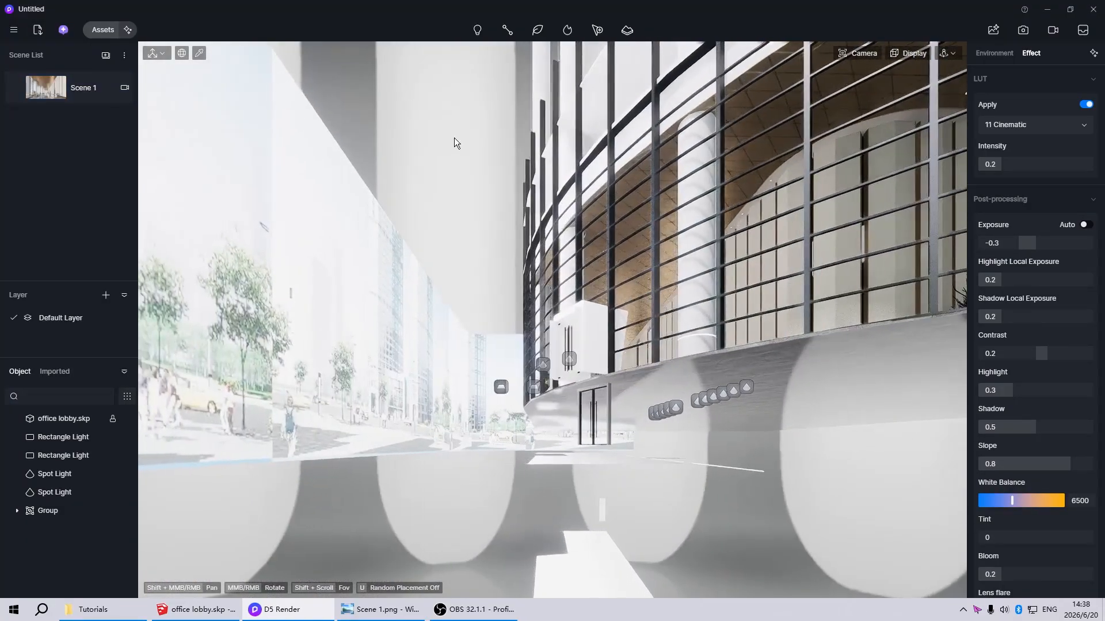
pyautogui.scroll(5, 535, 351)
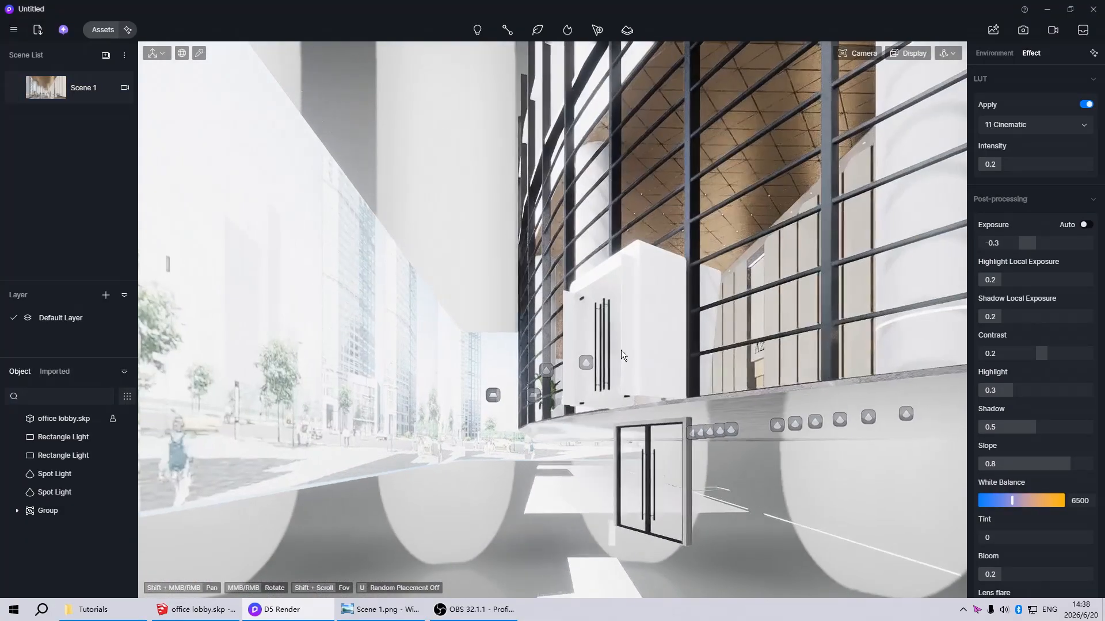
pyautogui.click(408, 463)
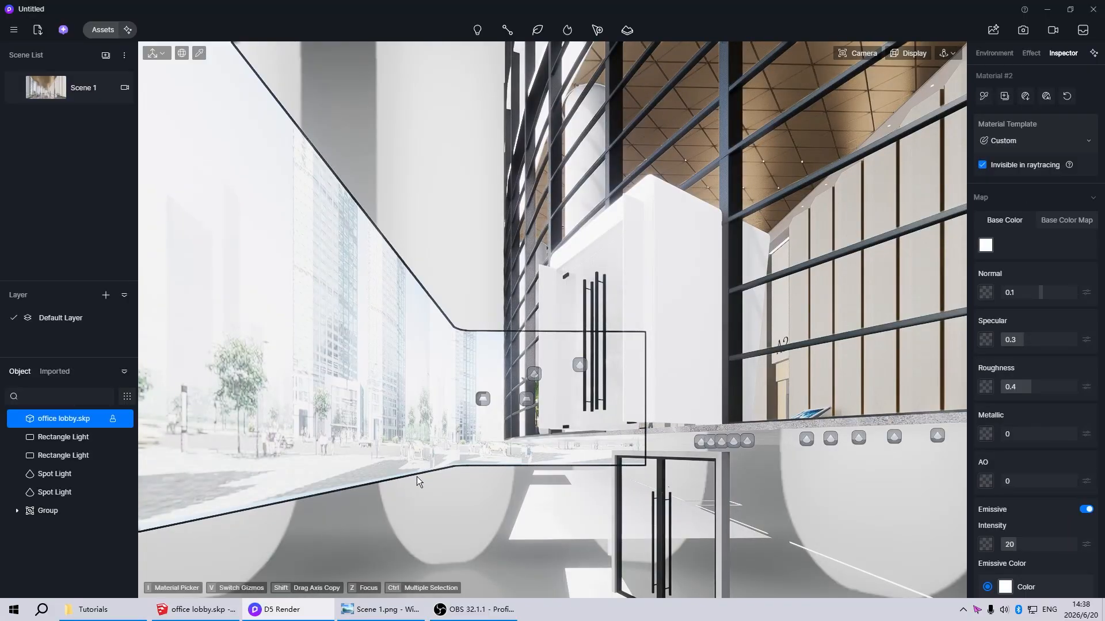
pyautogui.click(80, 91)
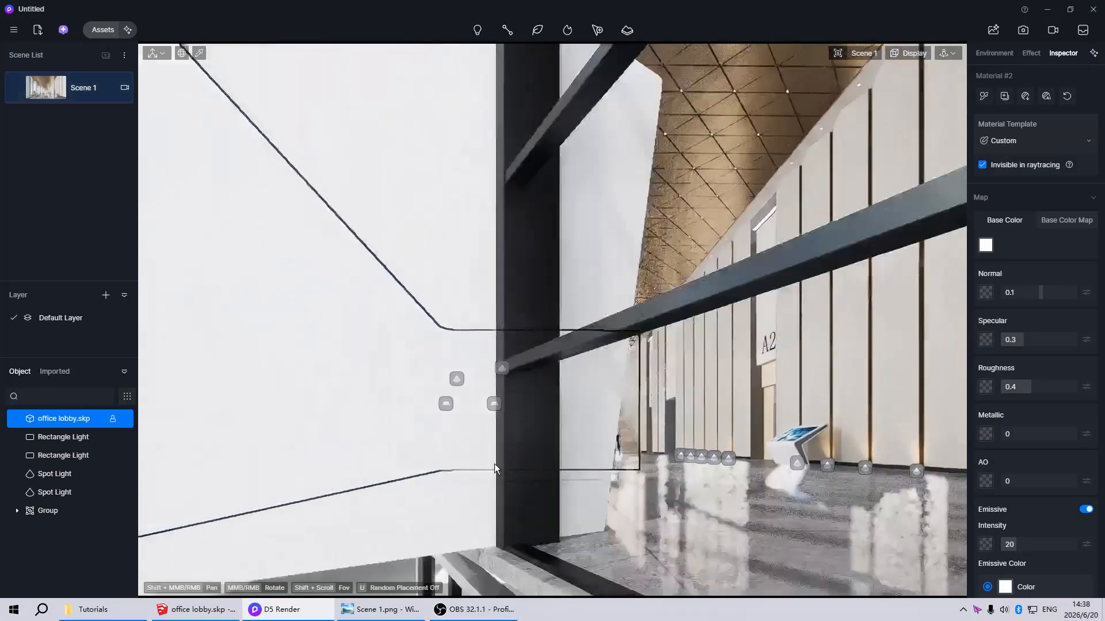
# Examine the settings of the rectangle light by the glass facade and the spotlight group along the A2 wall
pyautogui.click(398, 413)
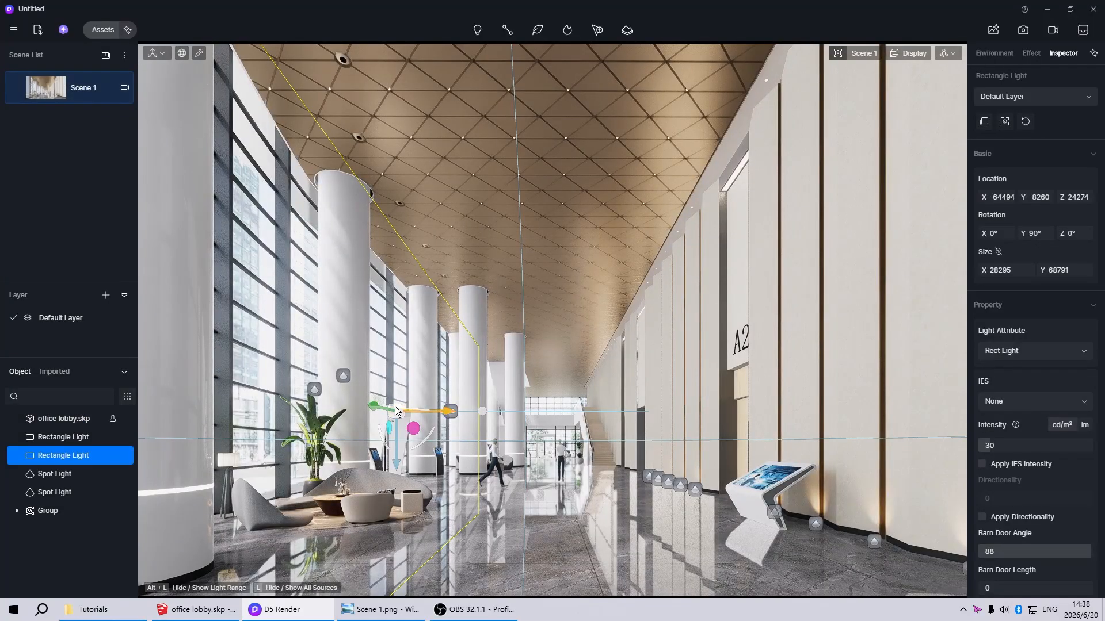
pyautogui.press('Escape')
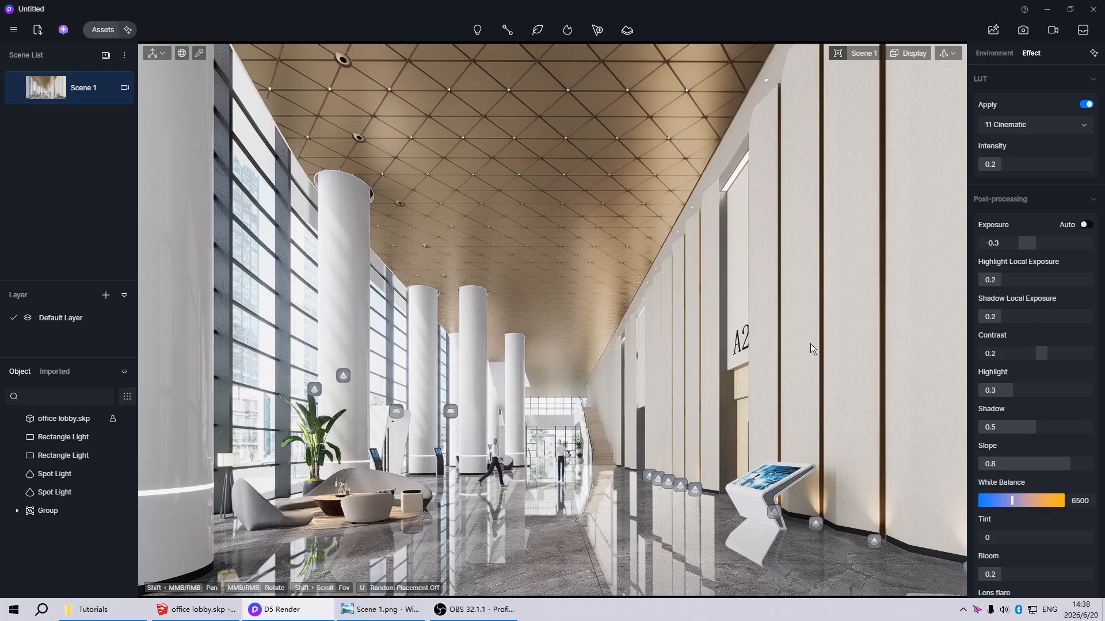
pyautogui.click(817, 526)
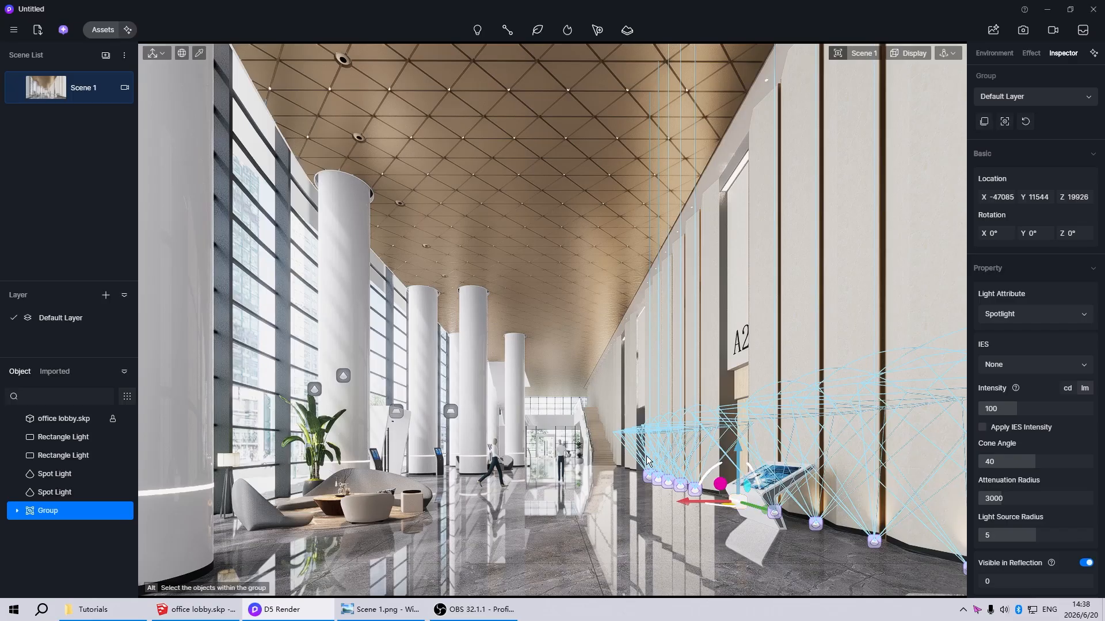
# Switch to SketchUp and sync the office lobby model to a new D5 Render project
pyautogui.click(455, 145)
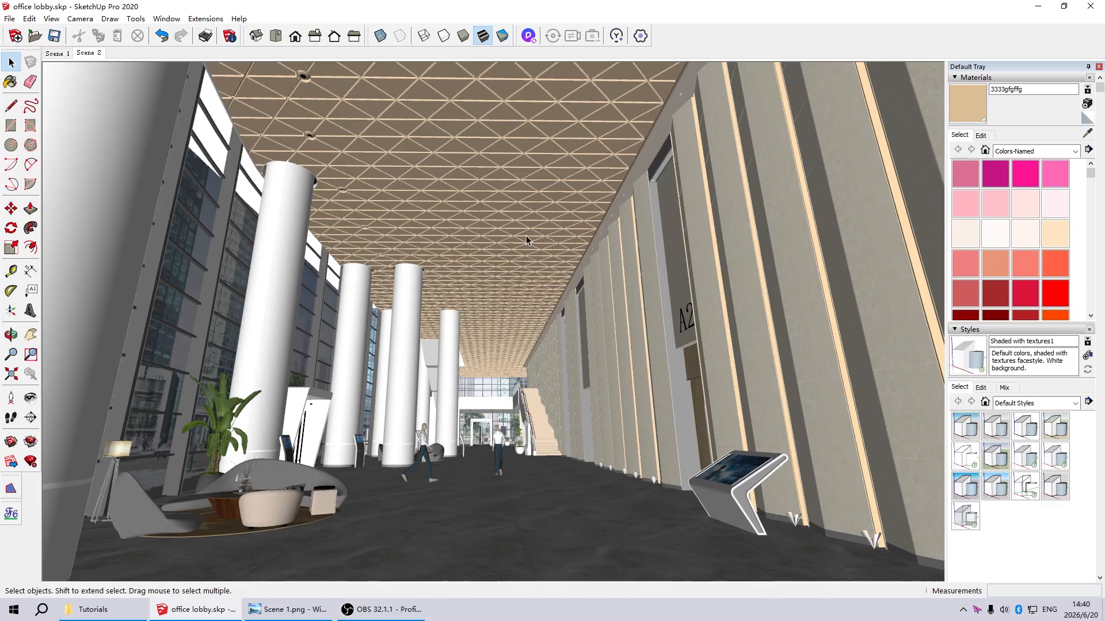
pyautogui.click(528, 35)
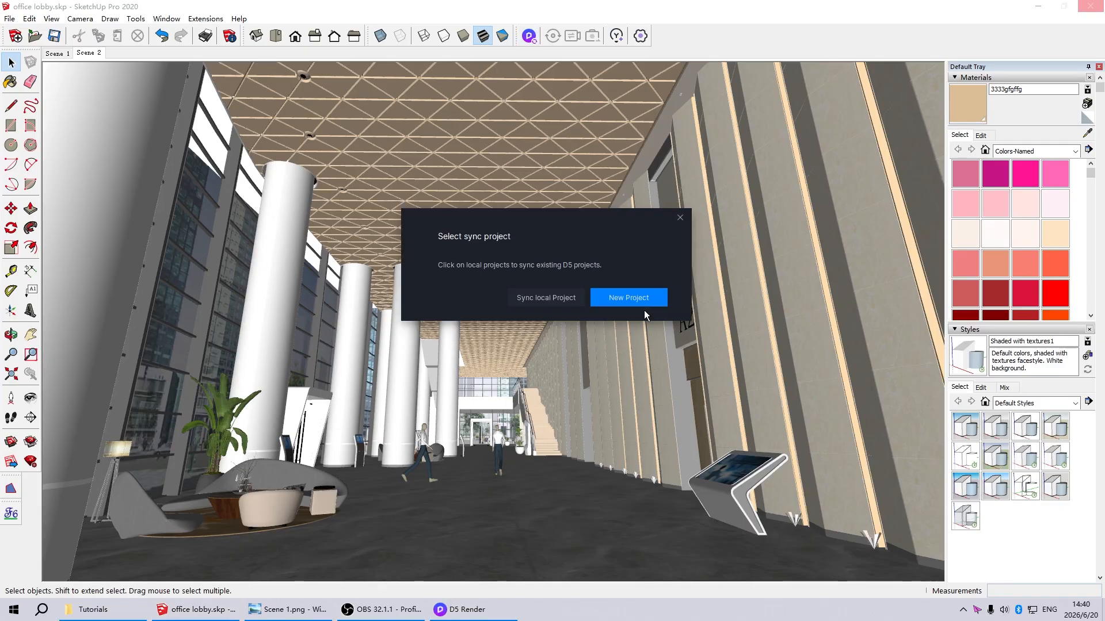
pyautogui.click(628, 298)
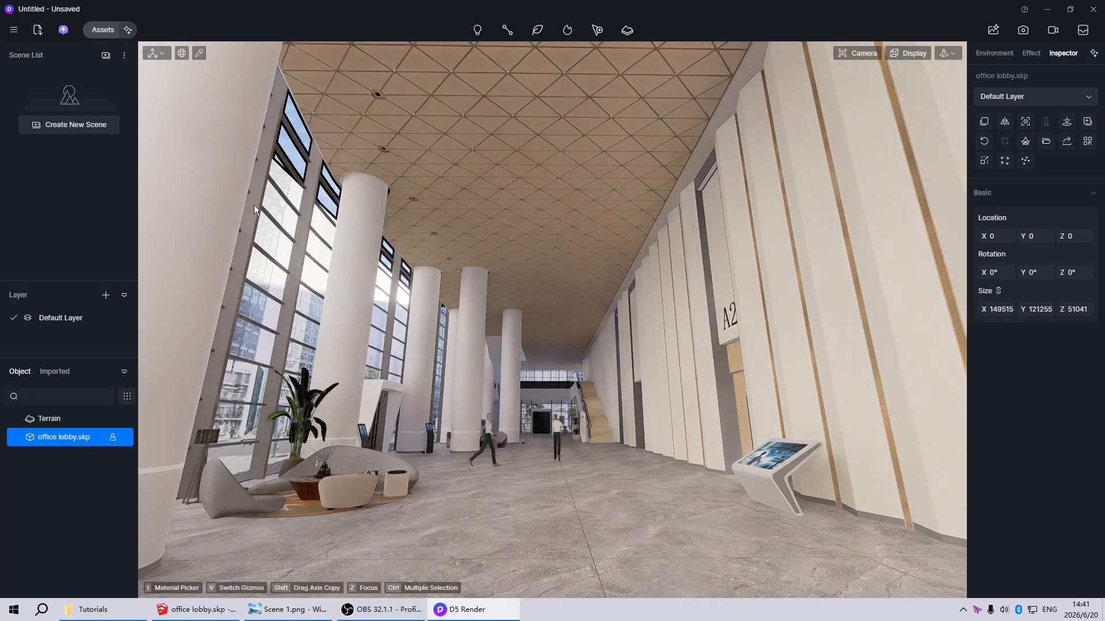
# Create a scene from the current view and set its camera to two-point perspective with a 3:2 aspect ratio
pyautogui.click(76, 124)
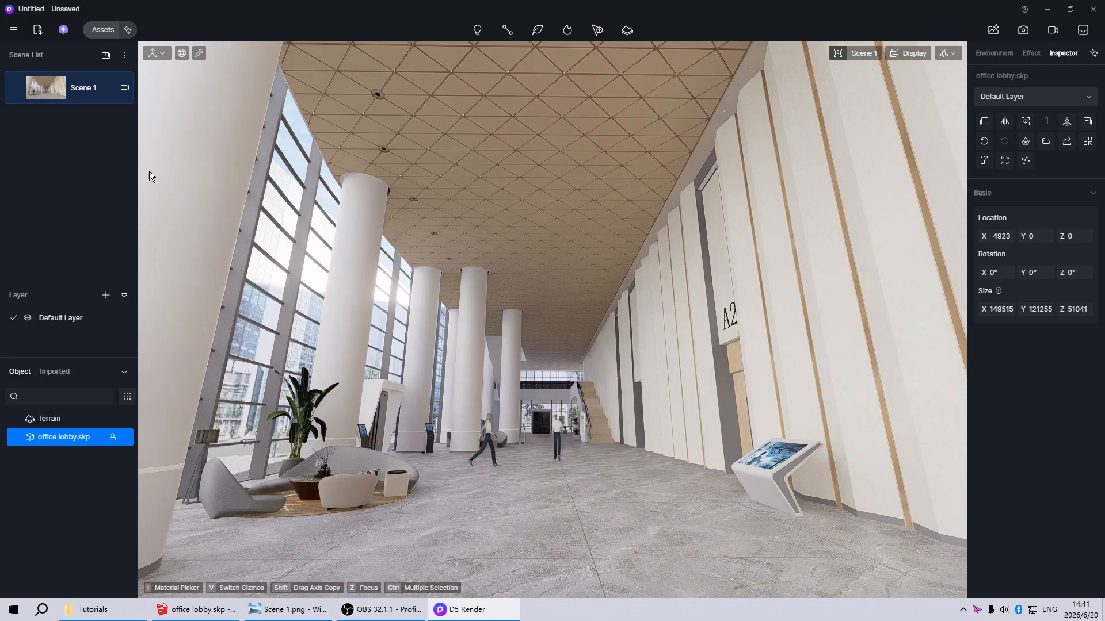
pyautogui.click(125, 89)
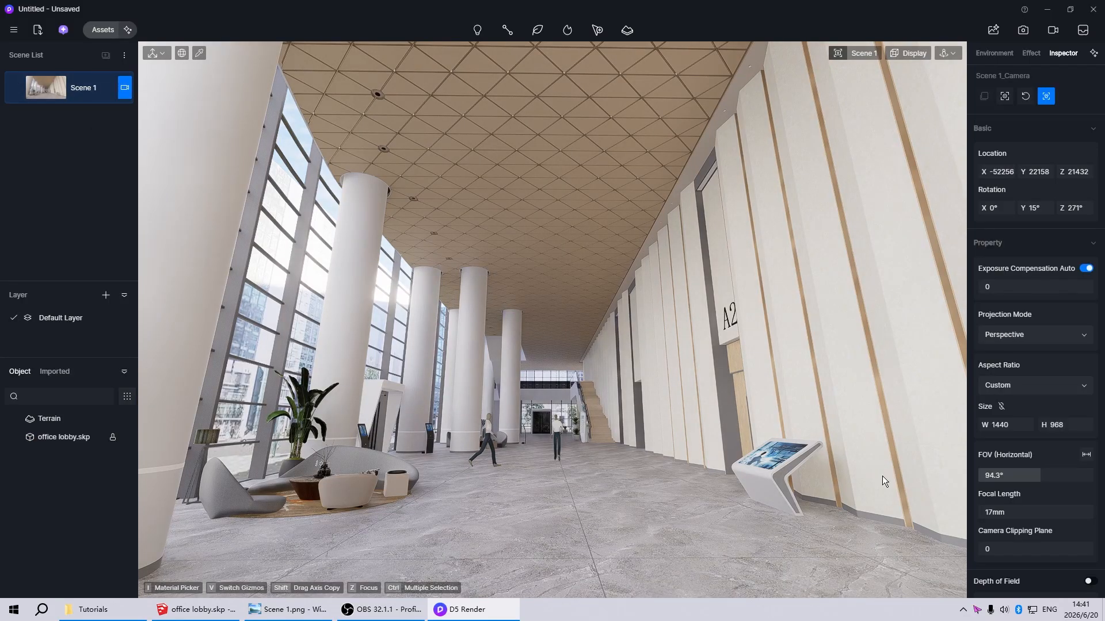
pyautogui.click(1044, 332)
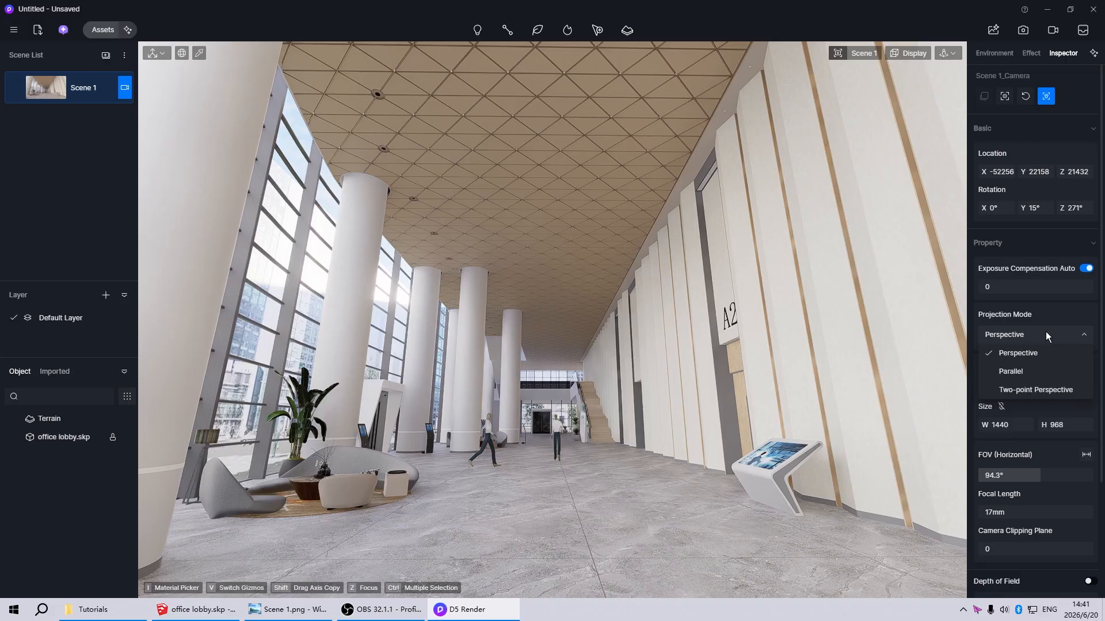
pyautogui.click(1020, 389)
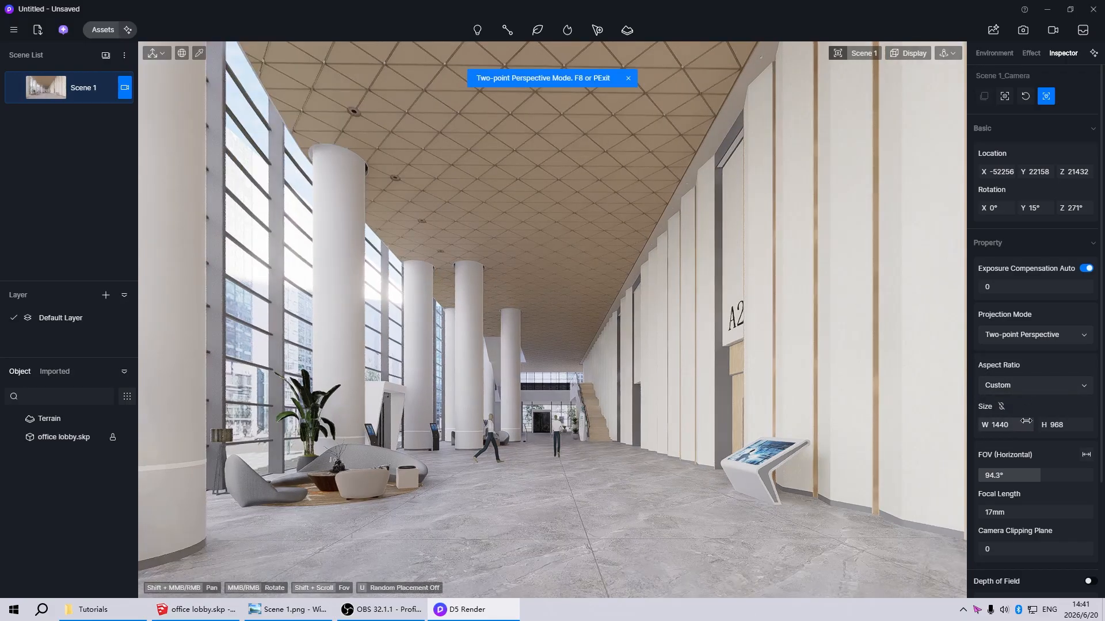
pyautogui.click(1021, 384)
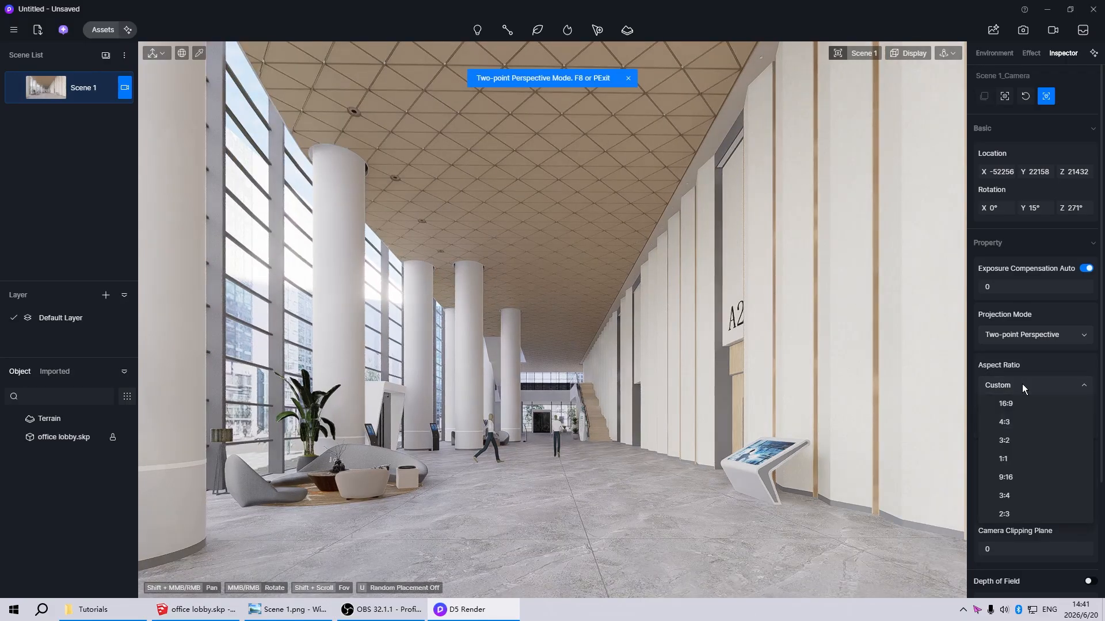
pyautogui.click(1010, 443)
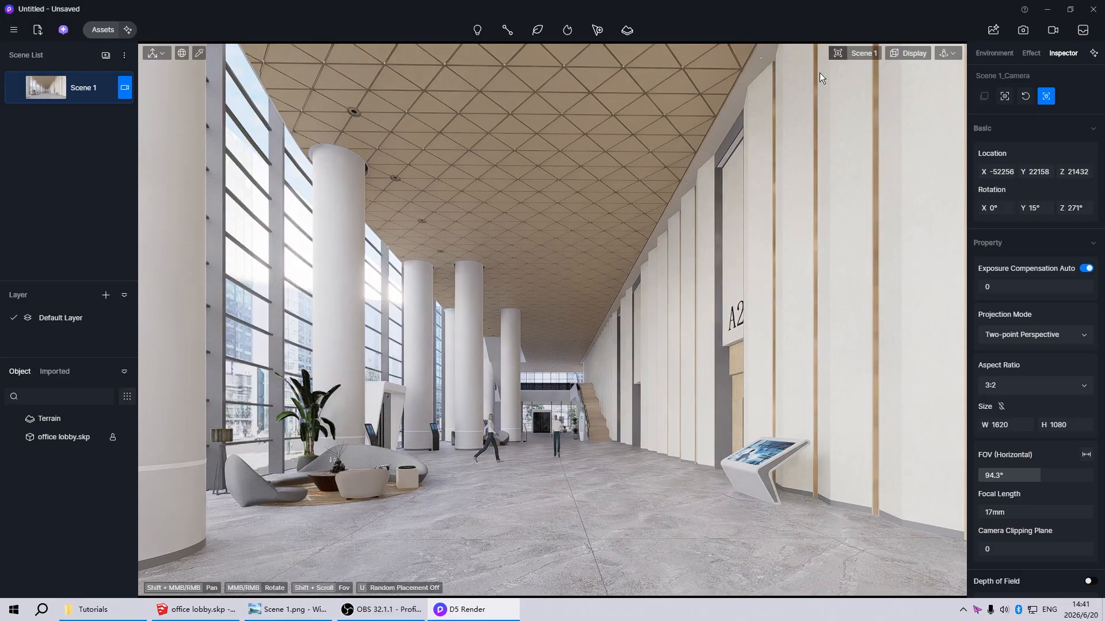
# Switch the viewport navigation to Fly mode and set its movement speed to 1
pyautogui.click(948, 53)
pyautogui.click(913, 88)
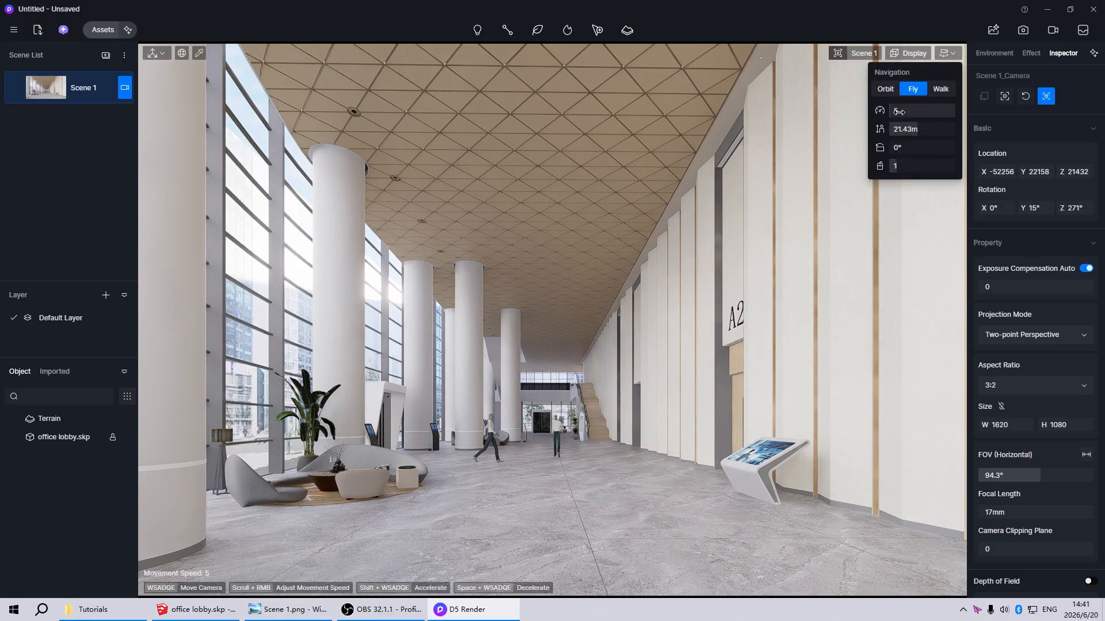
pyautogui.click(909, 113)
pyautogui.write('1')
pyautogui.press('Return')
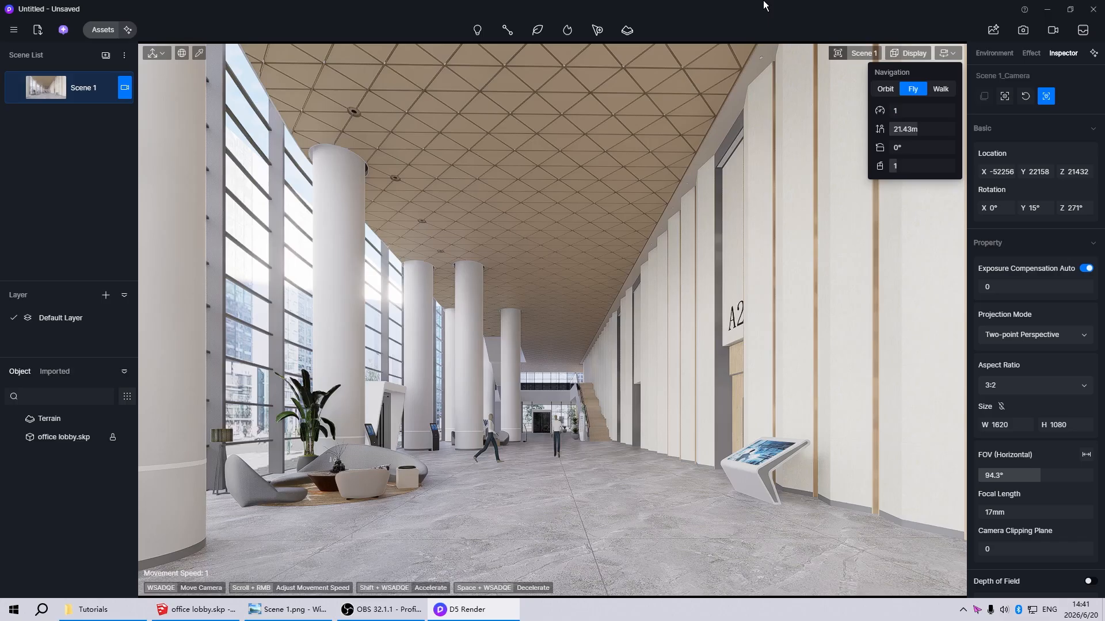
pyautogui.click(763, 3)
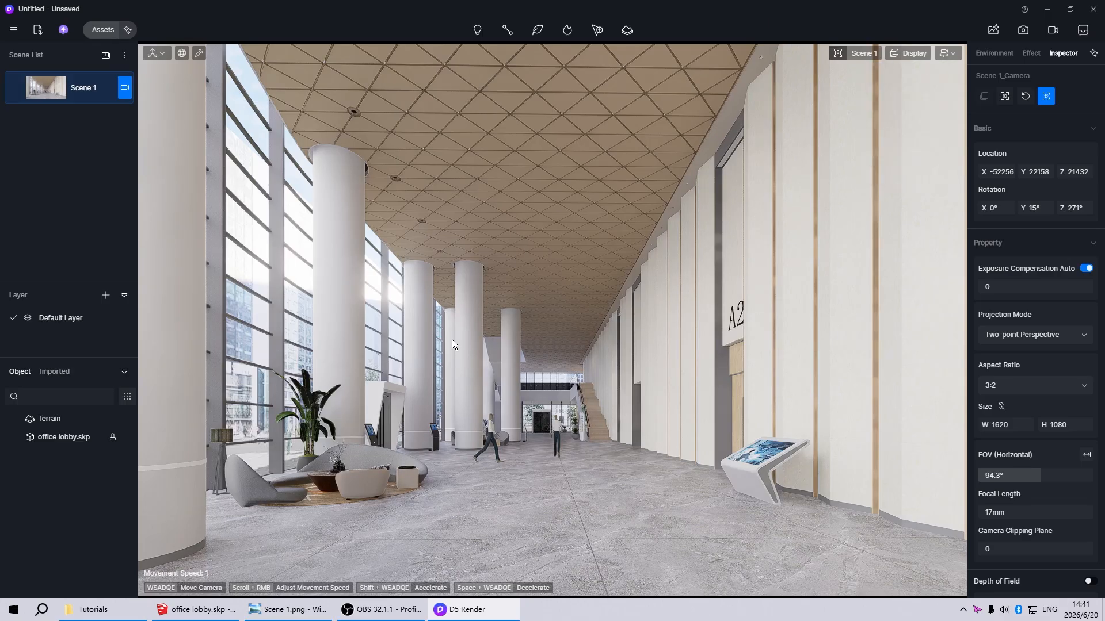
# Reframe the lobby view with small camera moves, update Scene 1 with it, and close the camera settings
pyautogui.press('w')
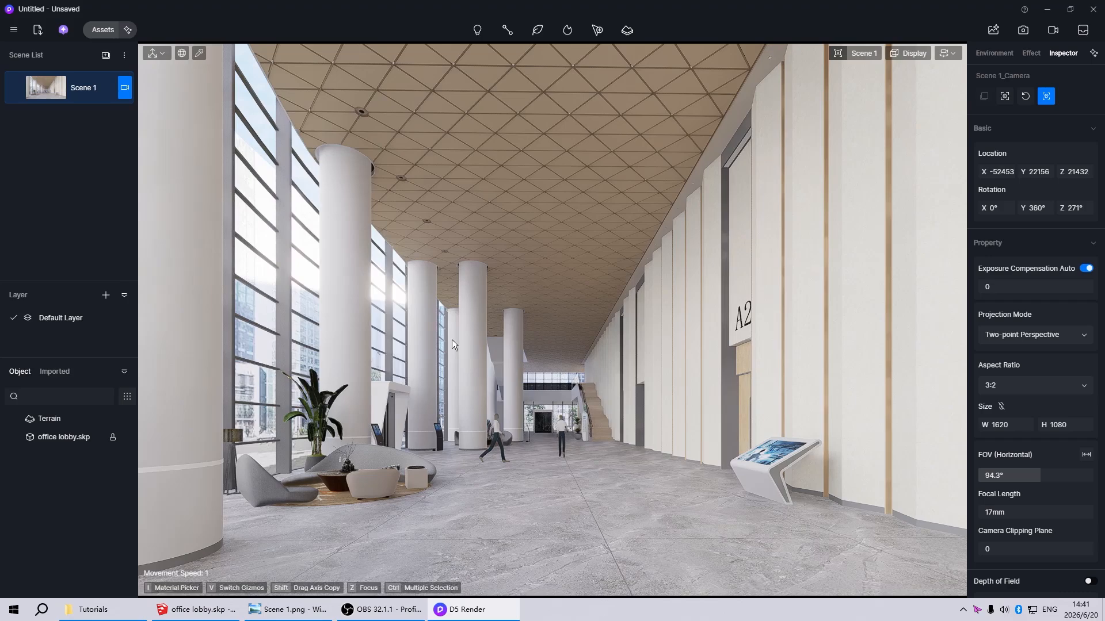
pyautogui.press('w')
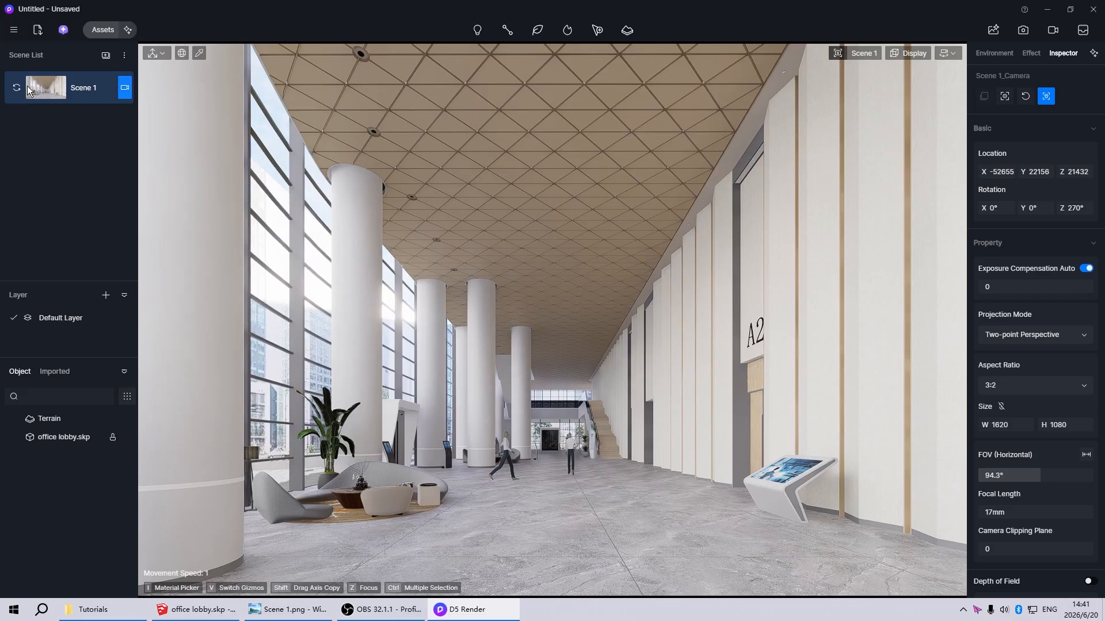
pyautogui.click(124, 91)
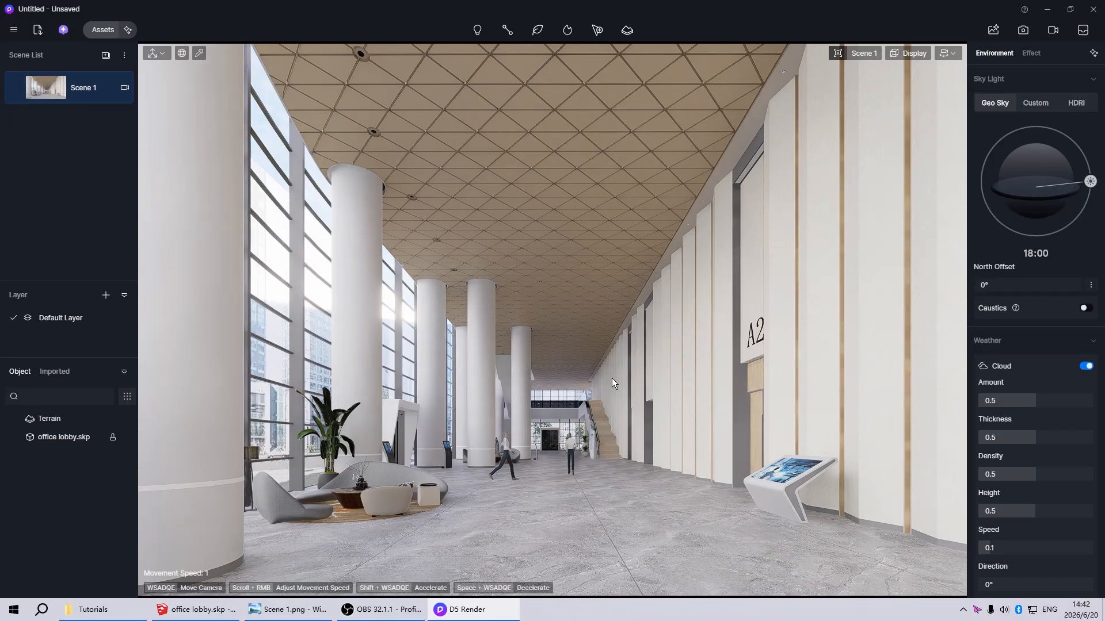
# Return navigation to Orbit mode and delete the Terrain object from the project
pyautogui.press('Tab')
pyautogui.moveTo(612, 378); pyautogui.dragTo(460, 485, button='middle')
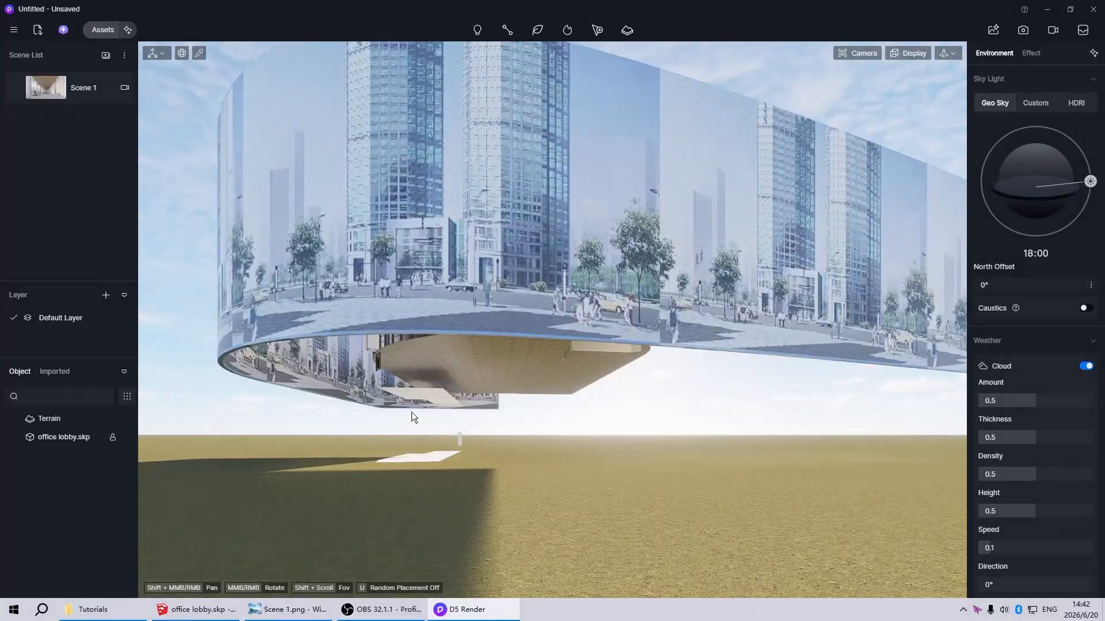
pyautogui.moveTo(412, 411); pyautogui.dragTo(320, 360, button='middle')
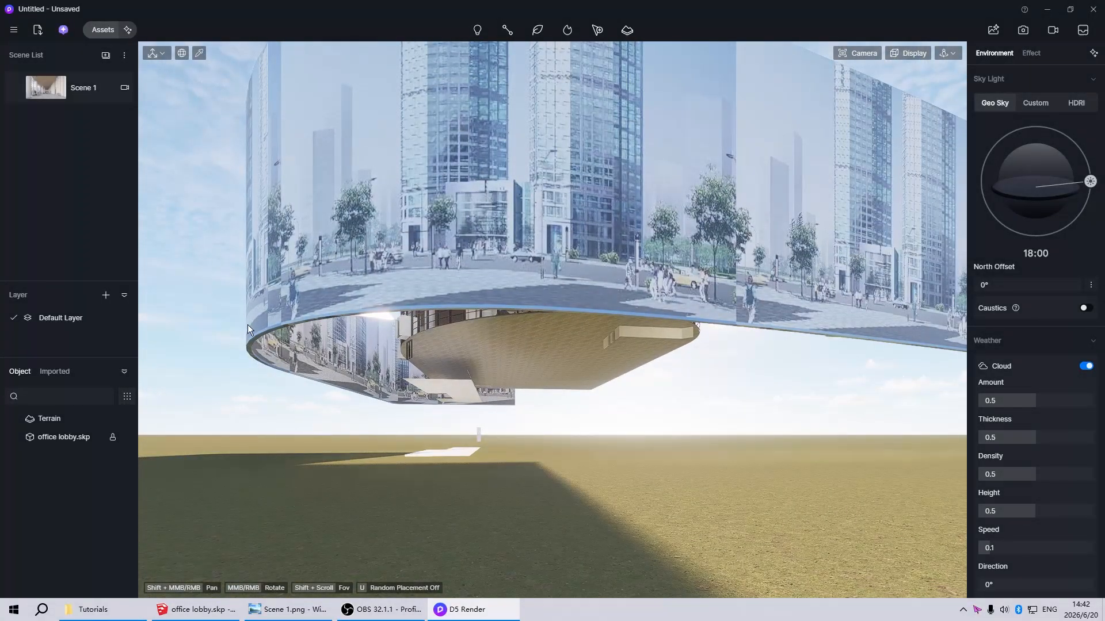
pyautogui.click(87, 99)
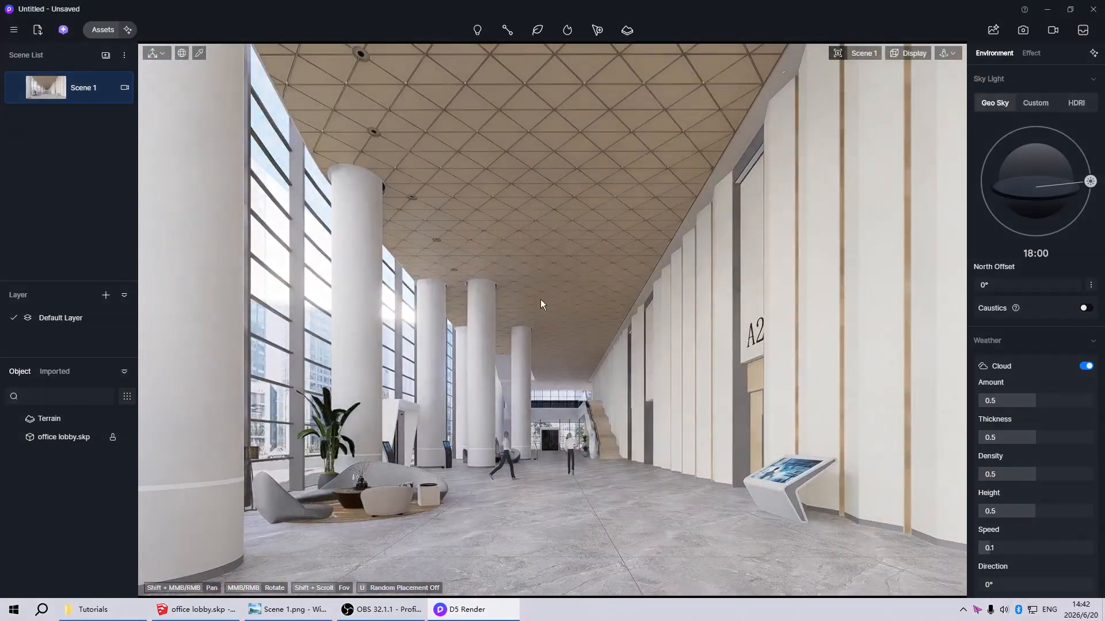
pyautogui.rightClick(50, 419)
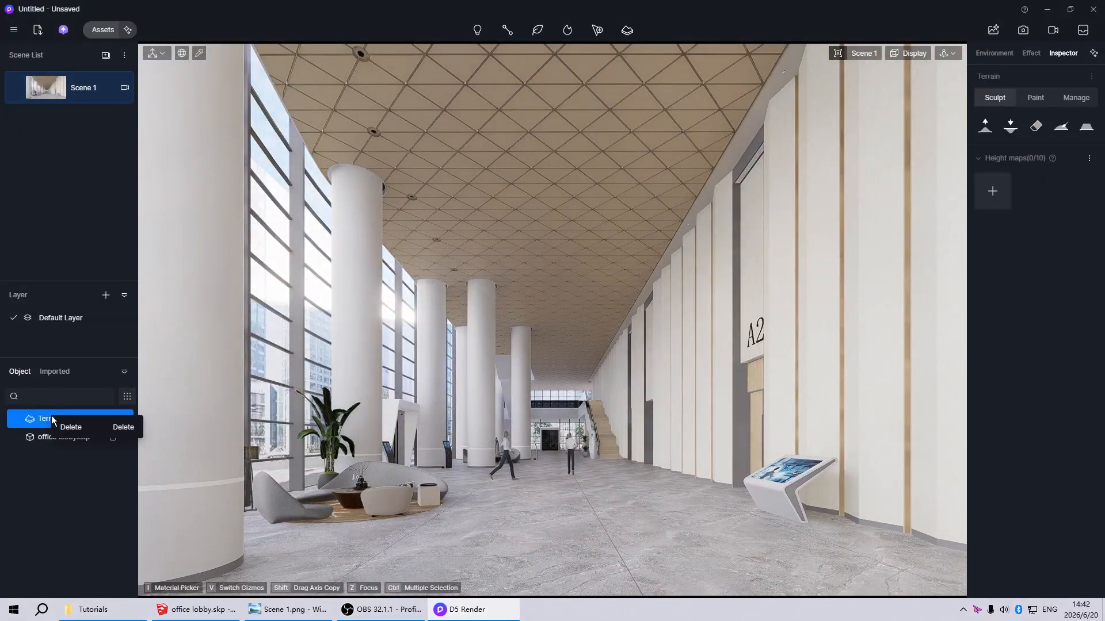
pyautogui.click(71, 428)
pyautogui.click(538, 288)
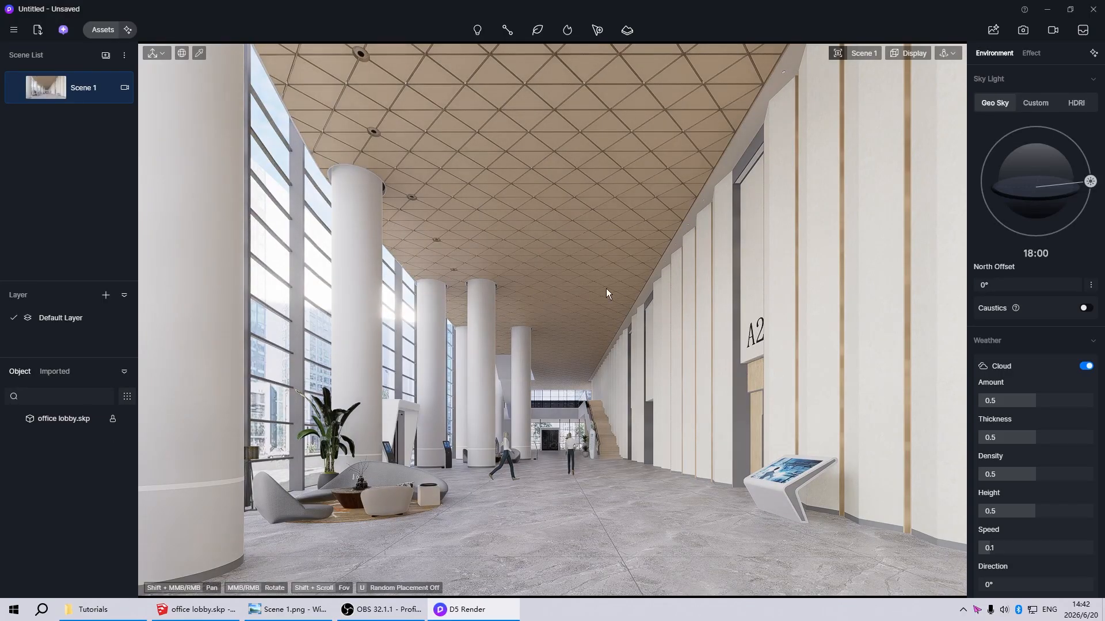
# Turn off auto exposure, lower the exposure to -0.4, and update Scene 1 with the change
pyautogui.click(1033, 53)
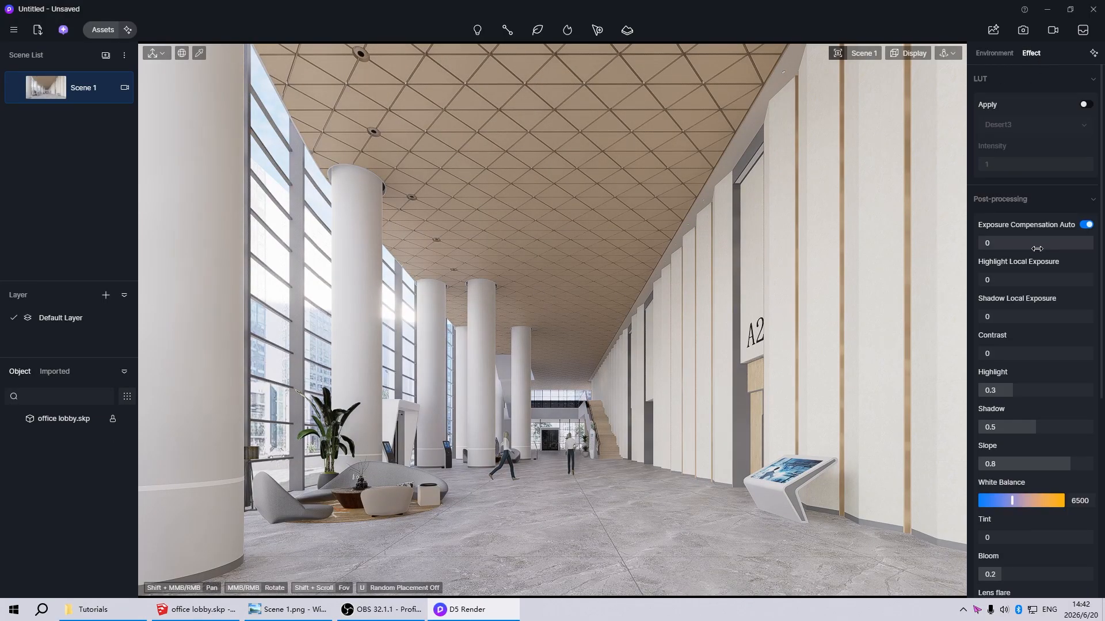
pyautogui.click(1085, 225)
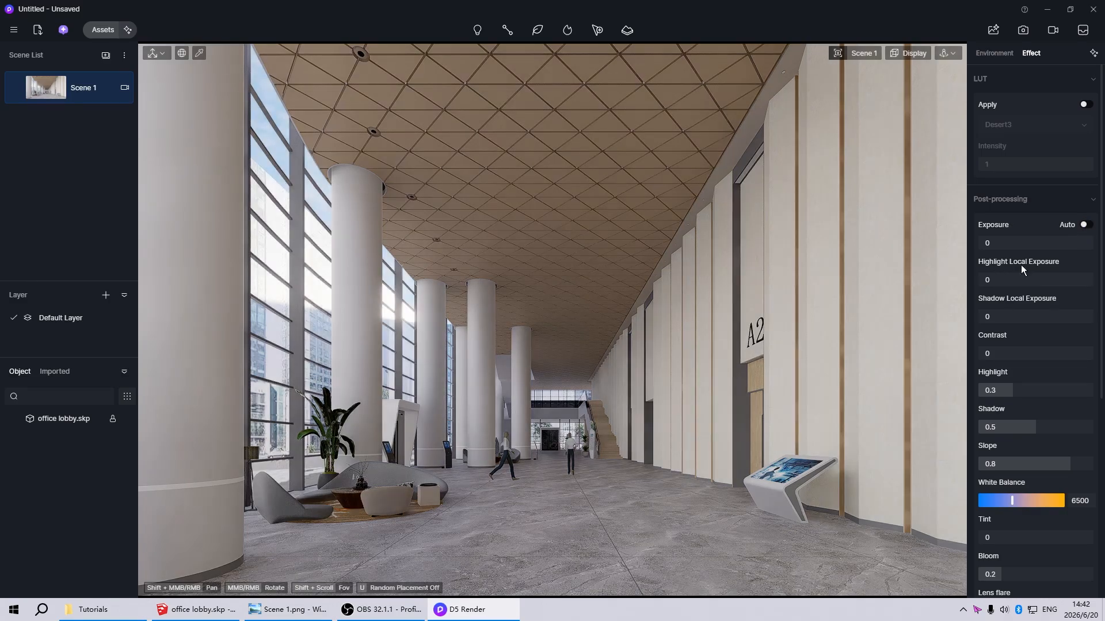
pyautogui.moveTo(1044, 242); pyautogui.dragTo(1020, 244)
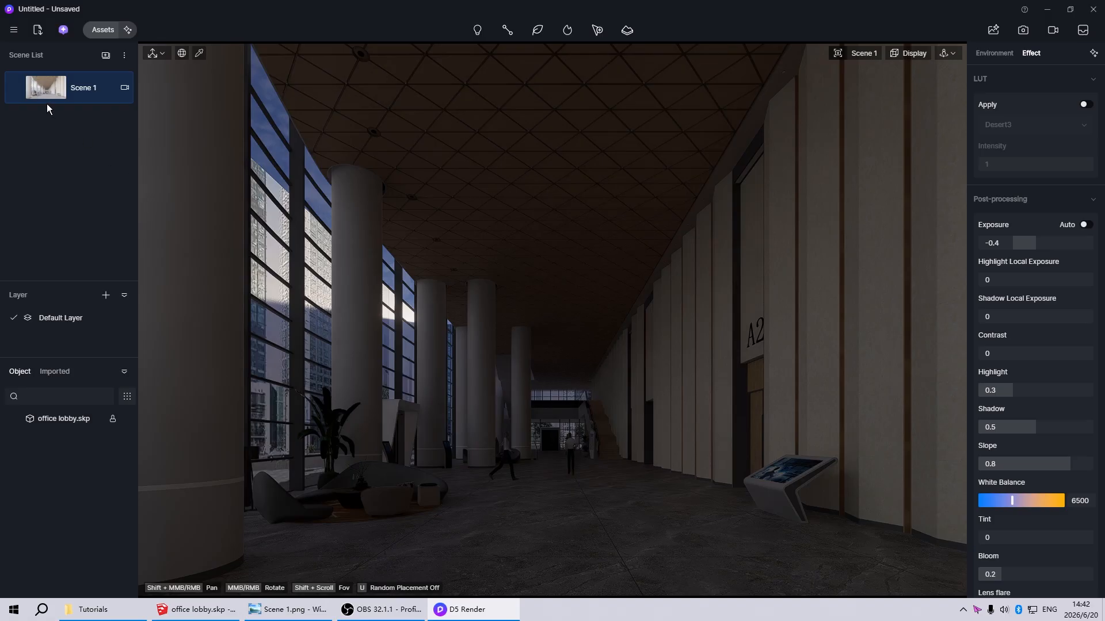
pyautogui.click(46, 87)
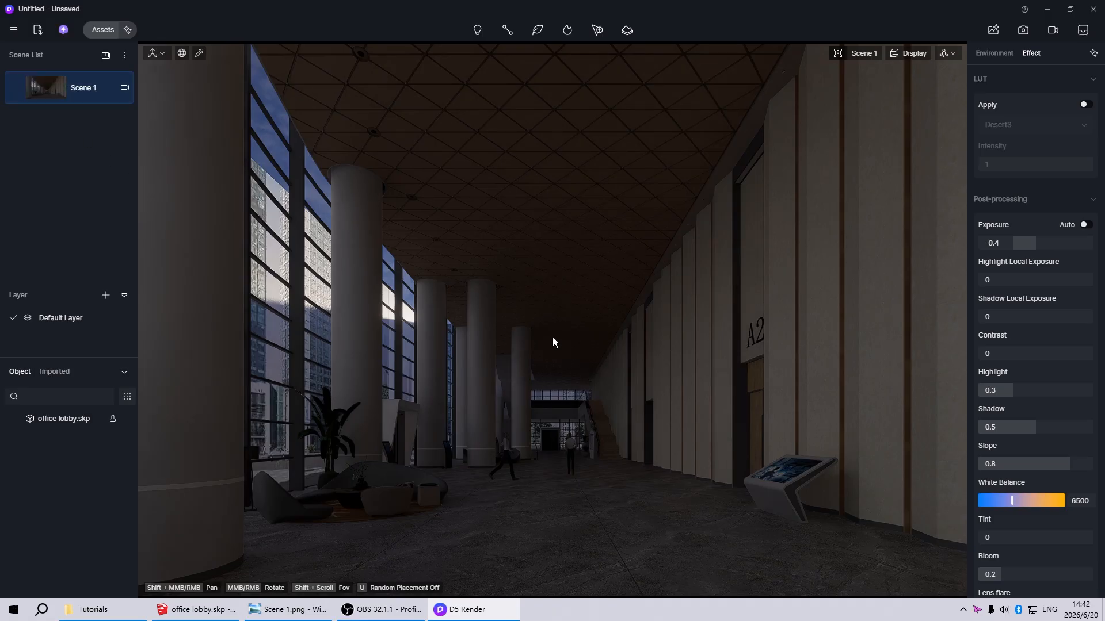
# Select the exterior city backdrop's material and make it invisible in raytracing so daylight can reach the lobby
pyautogui.scroll(-8, 638, 340)
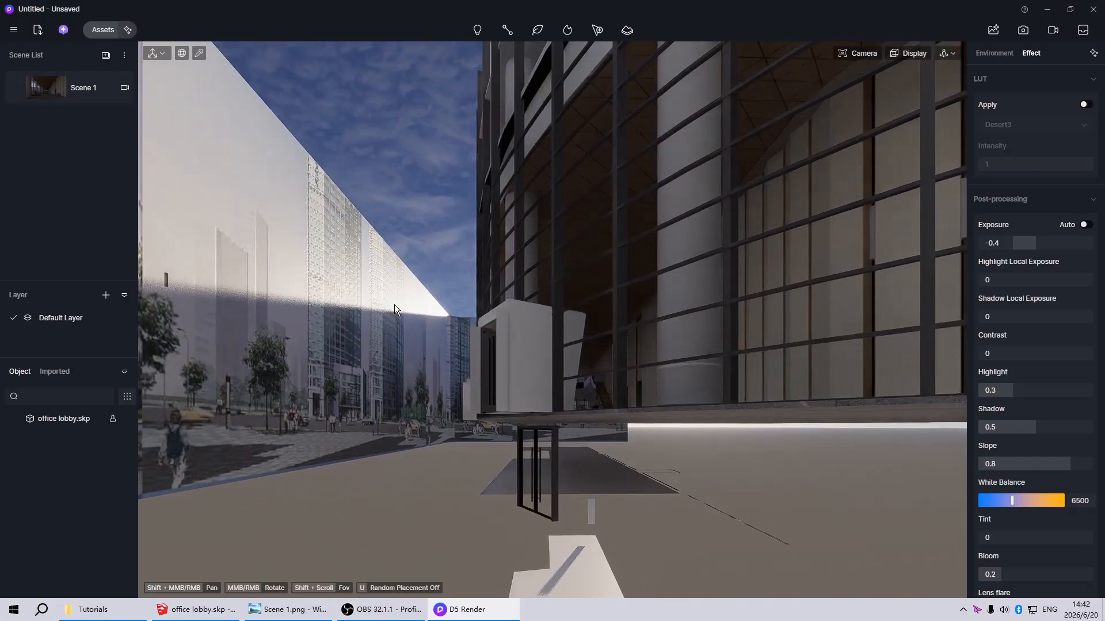
pyautogui.click(394, 323)
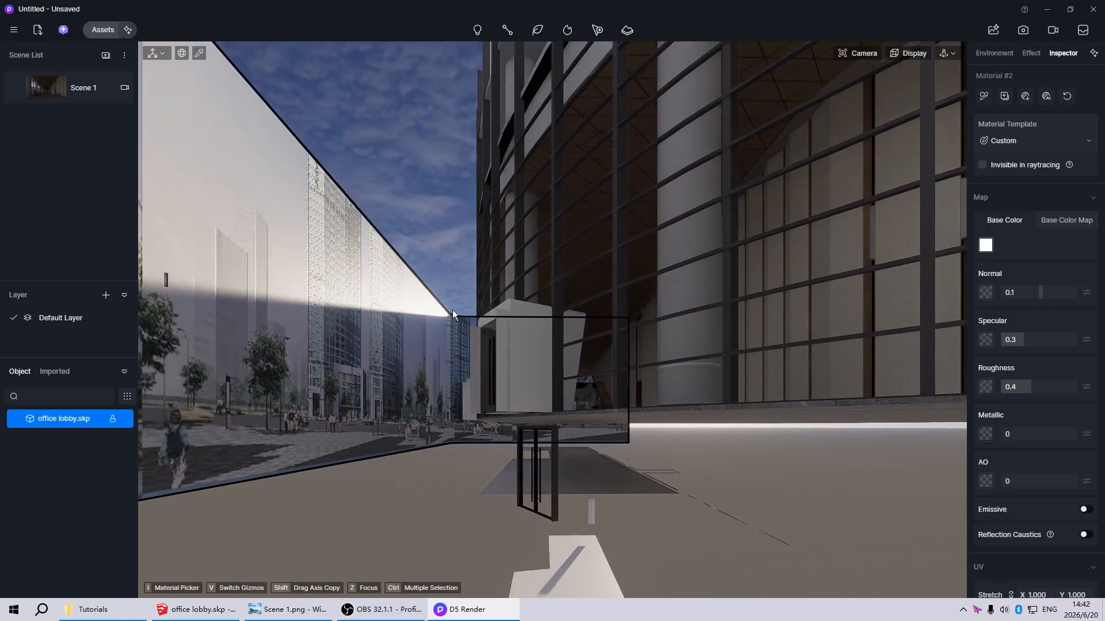
pyautogui.scroll(5, 524, 336)
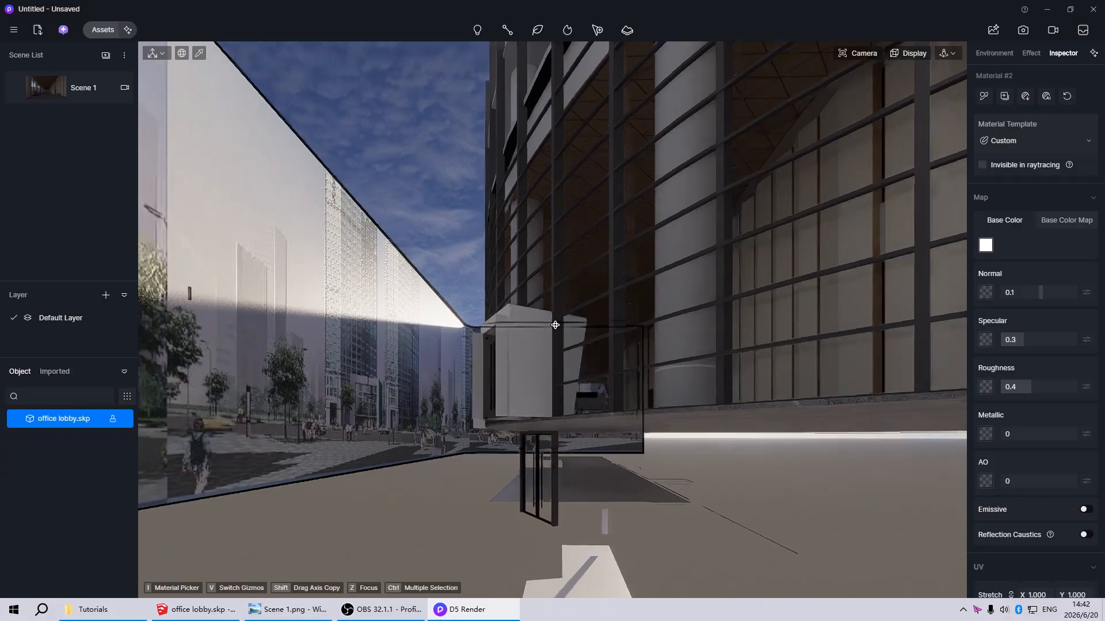
pyautogui.moveTo(555, 325); pyautogui.dragTo(532, 324, button='middle')
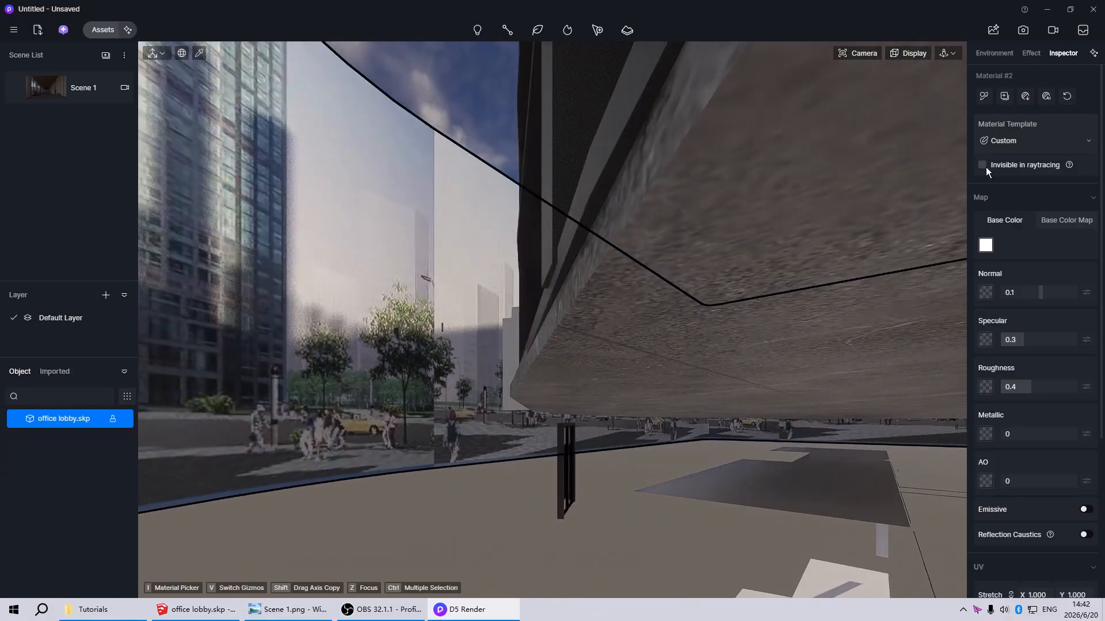
pyautogui.moveTo(434, 325); pyautogui.dragTo(442, 274, button='middle')
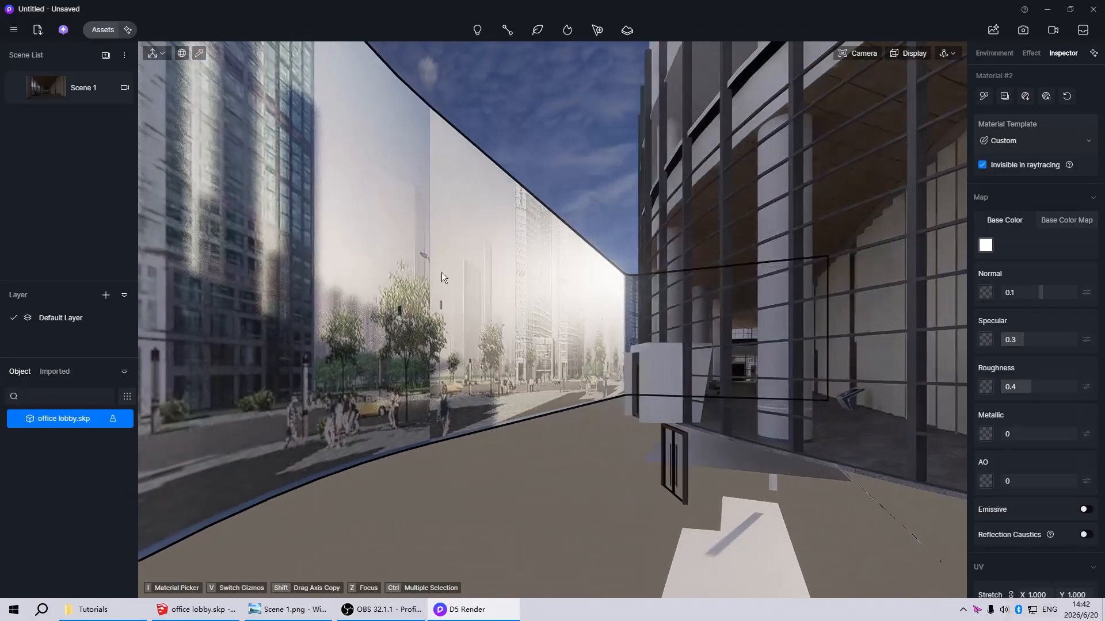
pyautogui.moveTo(675, 339); pyautogui.dragTo(934, 113, button='middle')
# Switch the sky light to HDRI and apply the custom Pure Studio 6 map
pyautogui.click(990, 54)
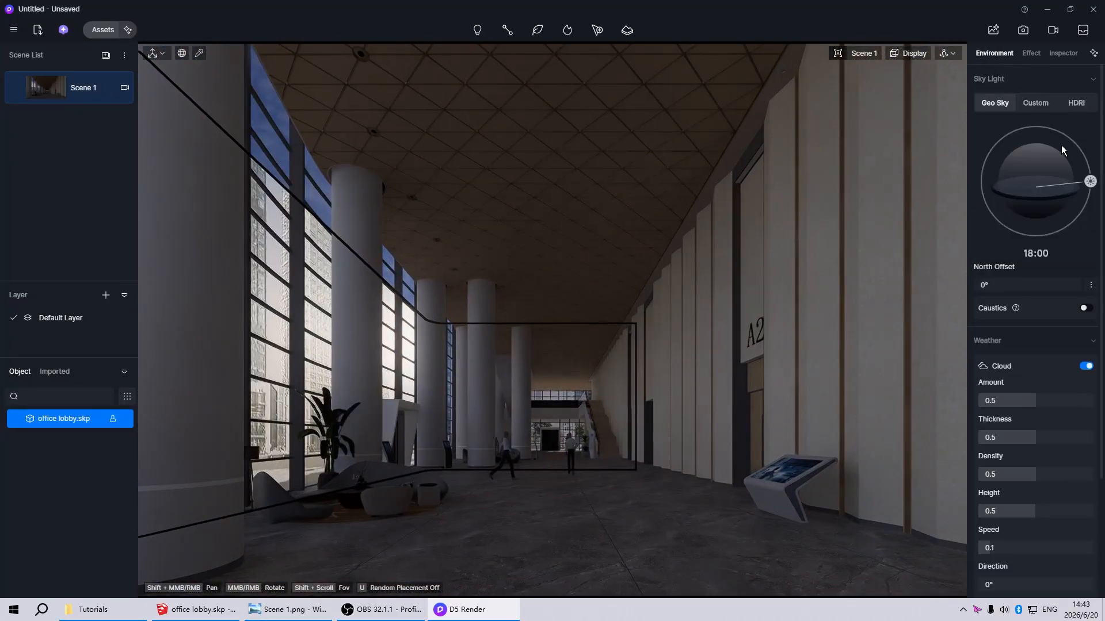
pyautogui.click(1077, 103)
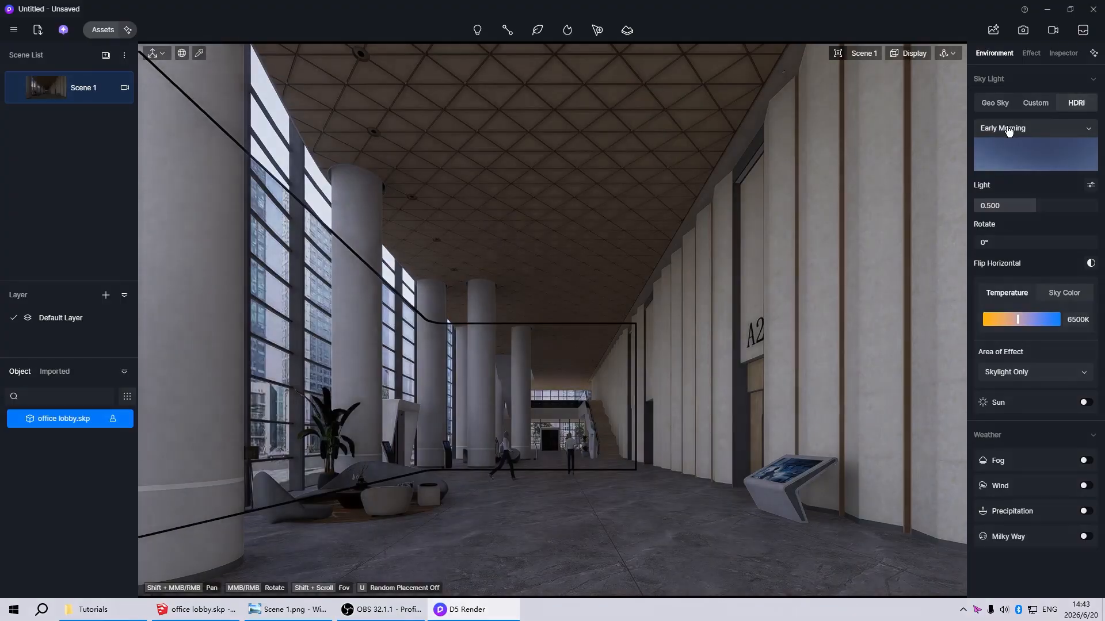
pyautogui.click(1007, 130)
pyautogui.click(1004, 185)
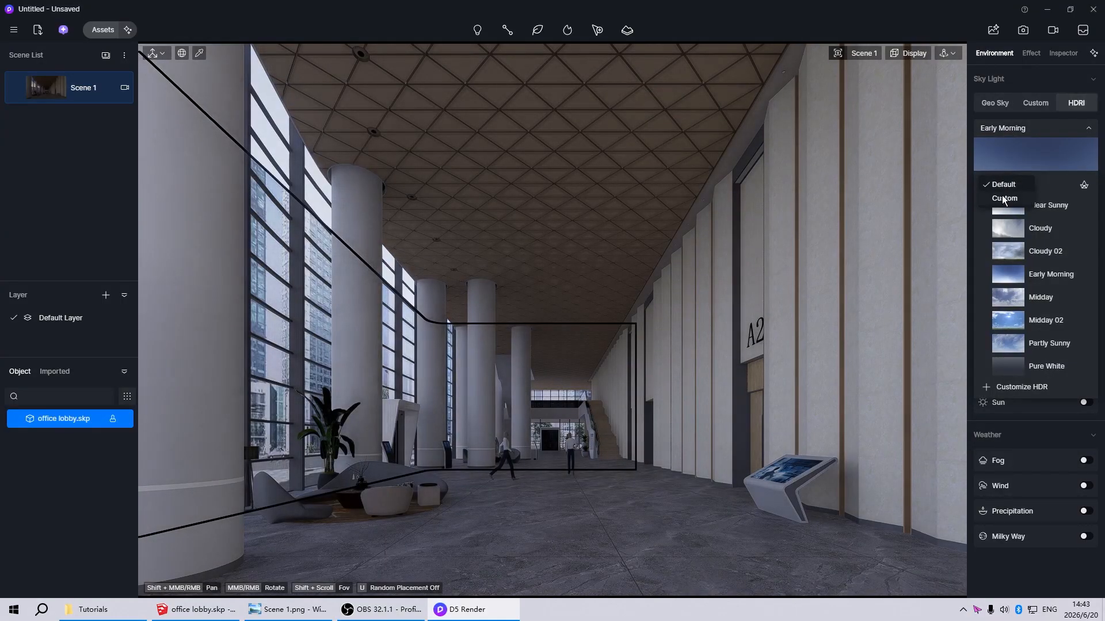
pyautogui.click(1003, 198)
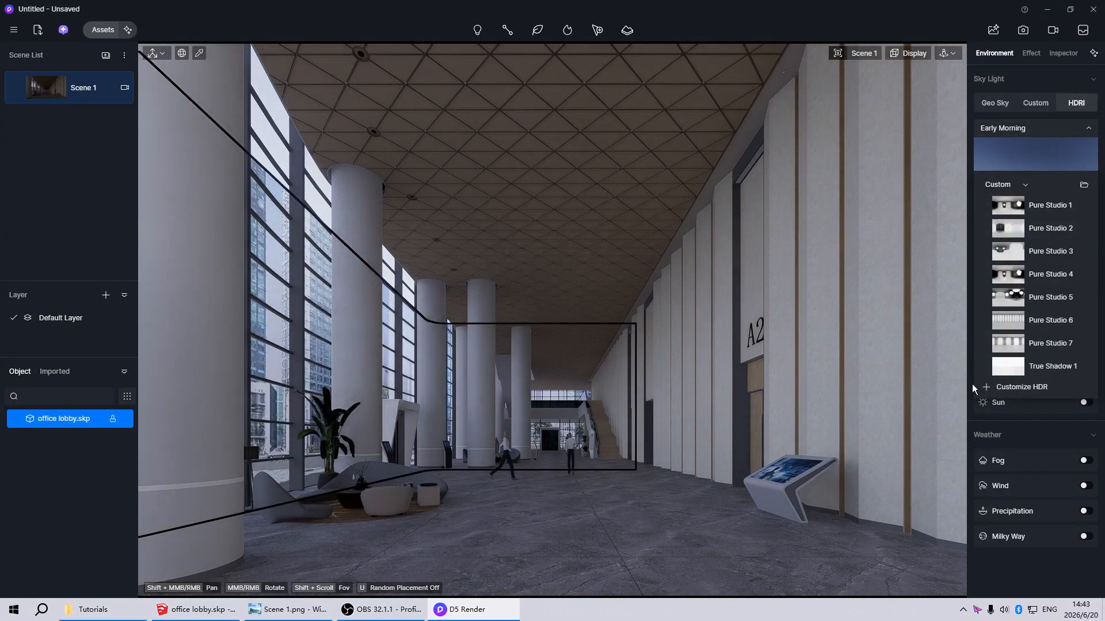
pyautogui.click(1008, 321)
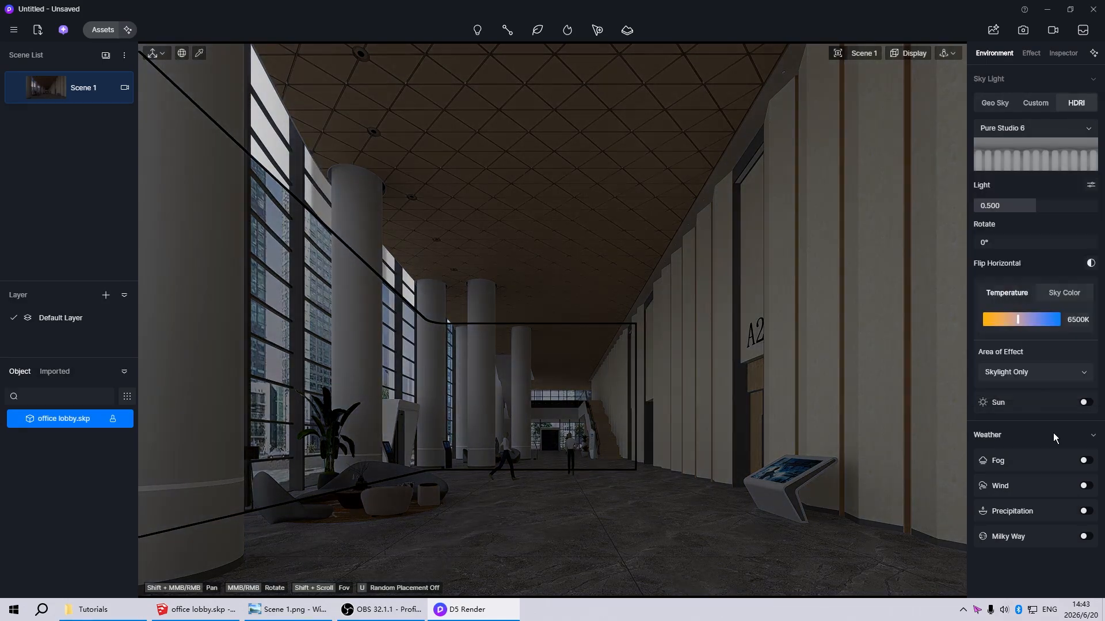
# Enable the sun for the HDRI sky and set its sun disk radius to 10
pyautogui.click(1085, 403)
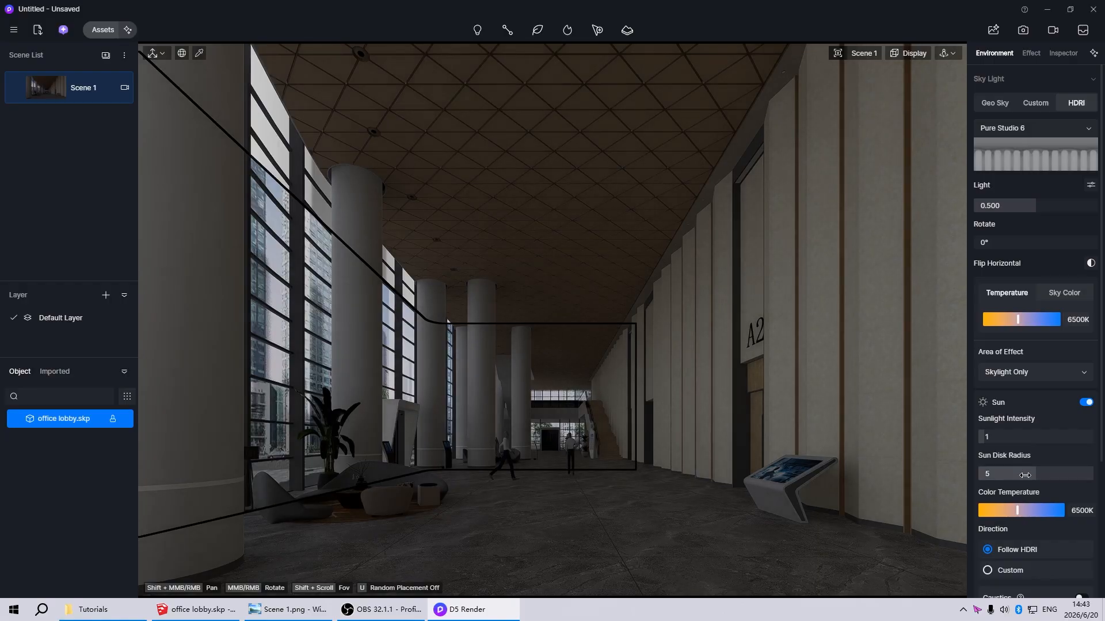
pyautogui.moveTo(1024, 476); pyautogui.dragTo(1092, 475)
pyautogui.scroll(-1, 1098, 428)
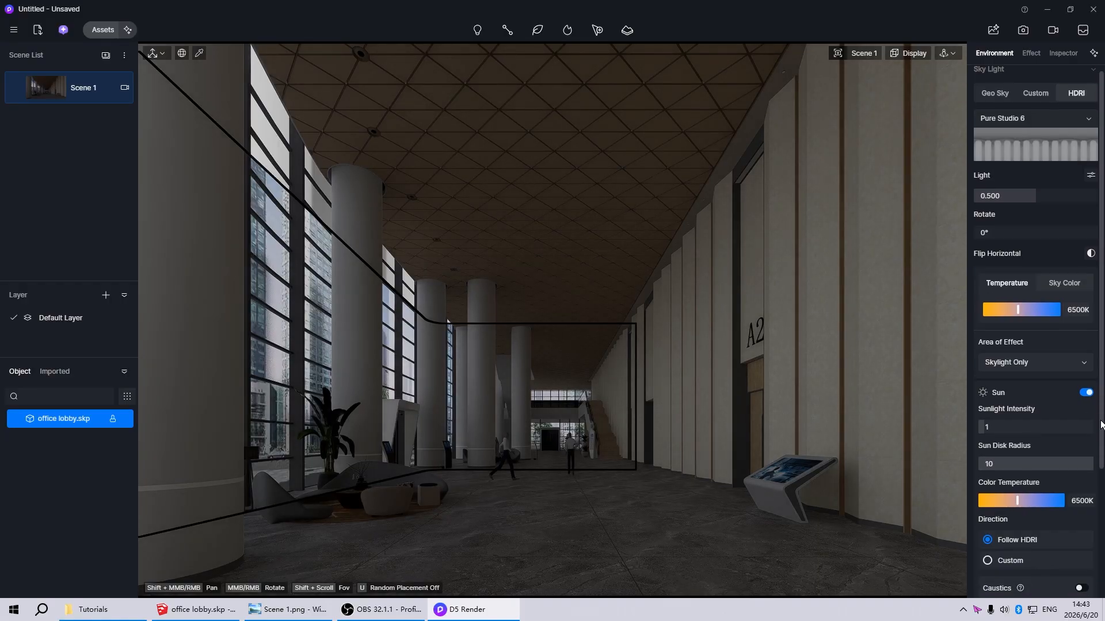
# Use a custom sun direction with altitude 50 and azimuth 135, and update Scene 1 with the lighting
pyautogui.moveTo(1101, 428); pyautogui.dragTo(1099, 535)
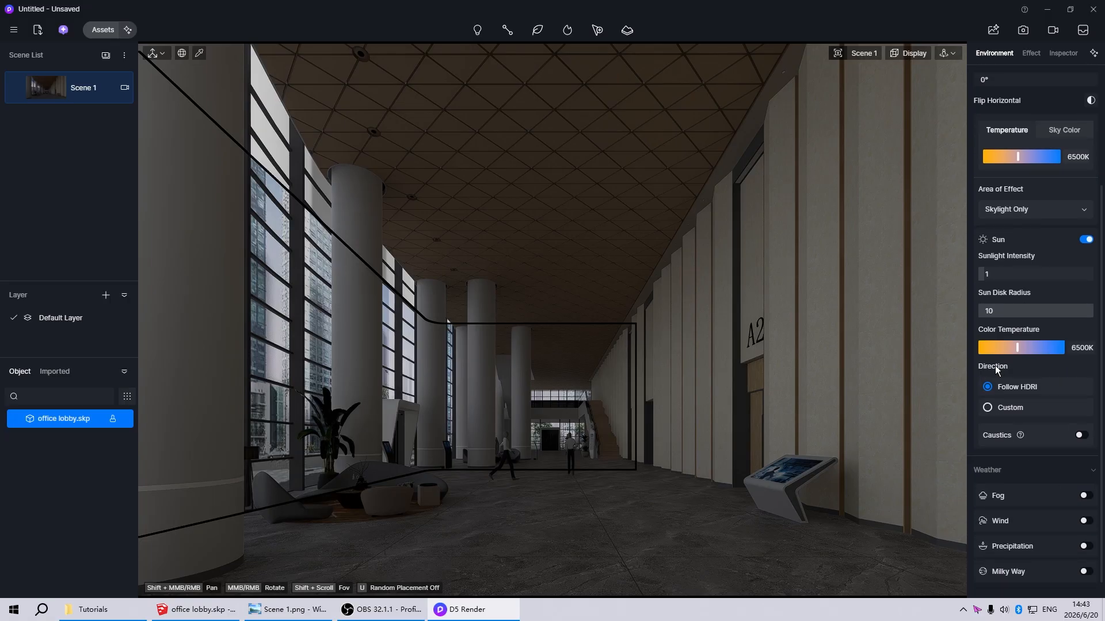
pyautogui.click(988, 408)
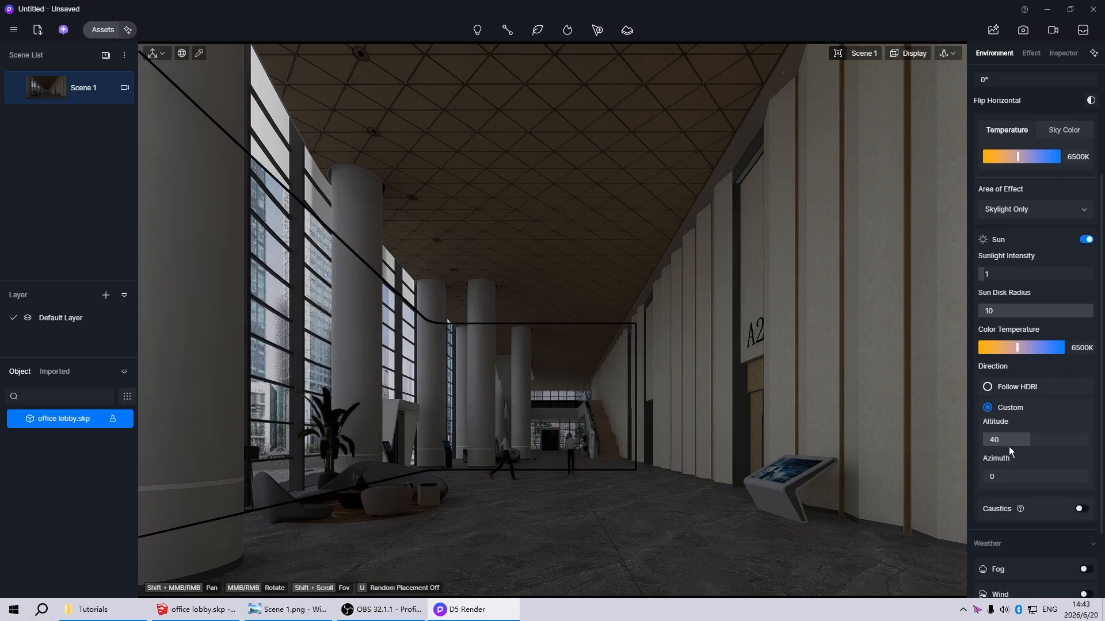
pyautogui.moveTo(1024, 440); pyautogui.dragTo(1028, 440)
pyautogui.click(1028, 441)
pyautogui.write('50')
pyautogui.press('Return')
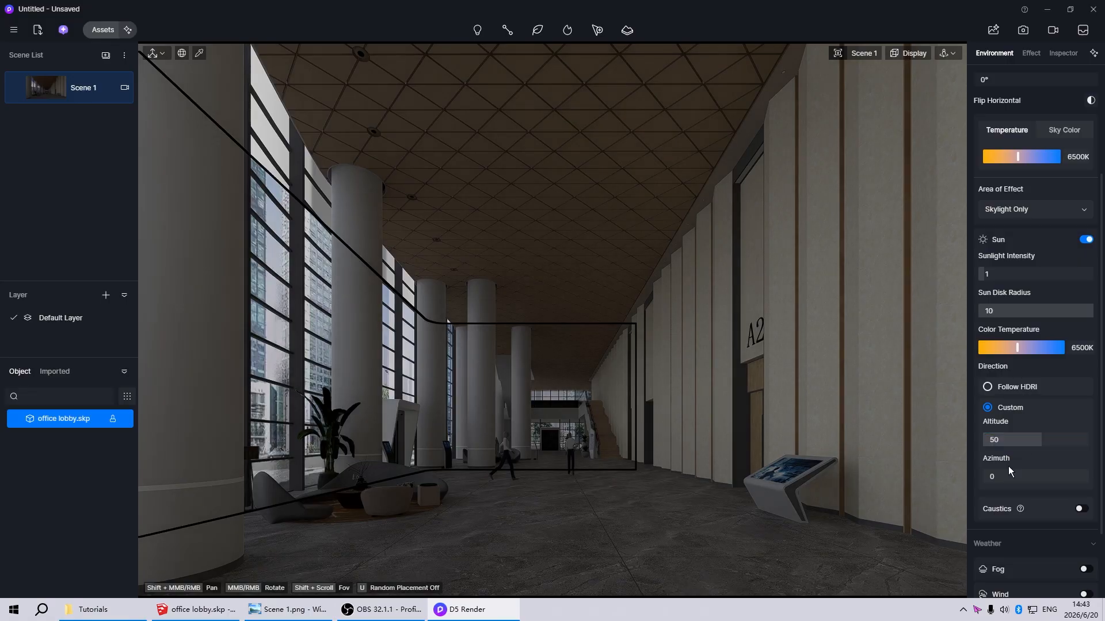
pyautogui.moveTo(990, 476); pyautogui.dragTo(1034, 479)
pyautogui.click(1034, 479)
pyautogui.write('135')
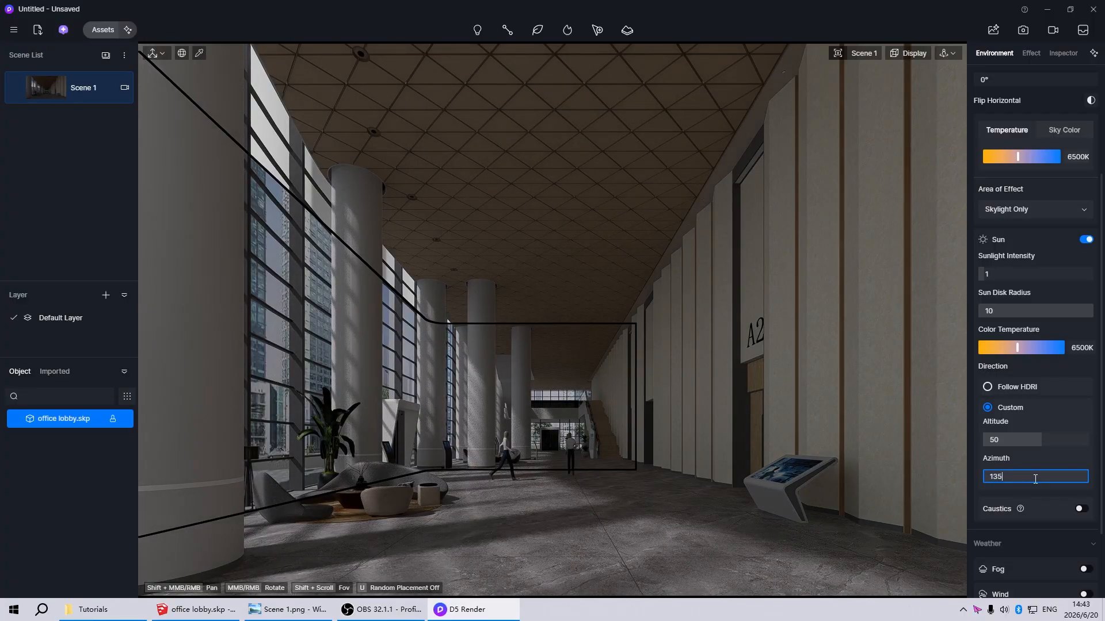
pyautogui.press('Return')
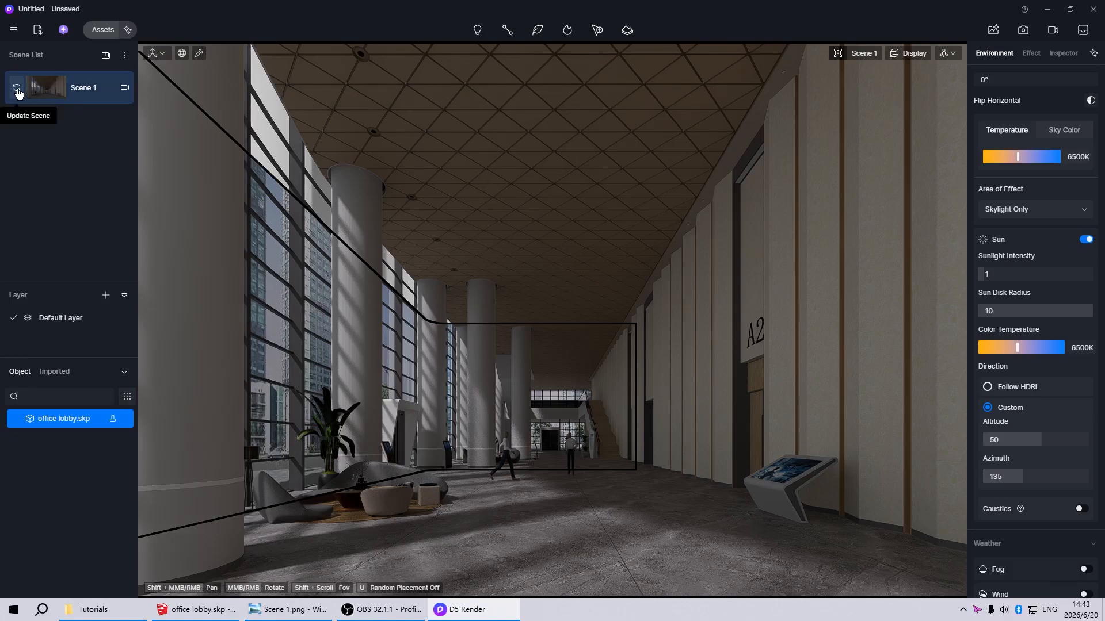
pyautogui.click(17, 89)
pyautogui.press('Escape')
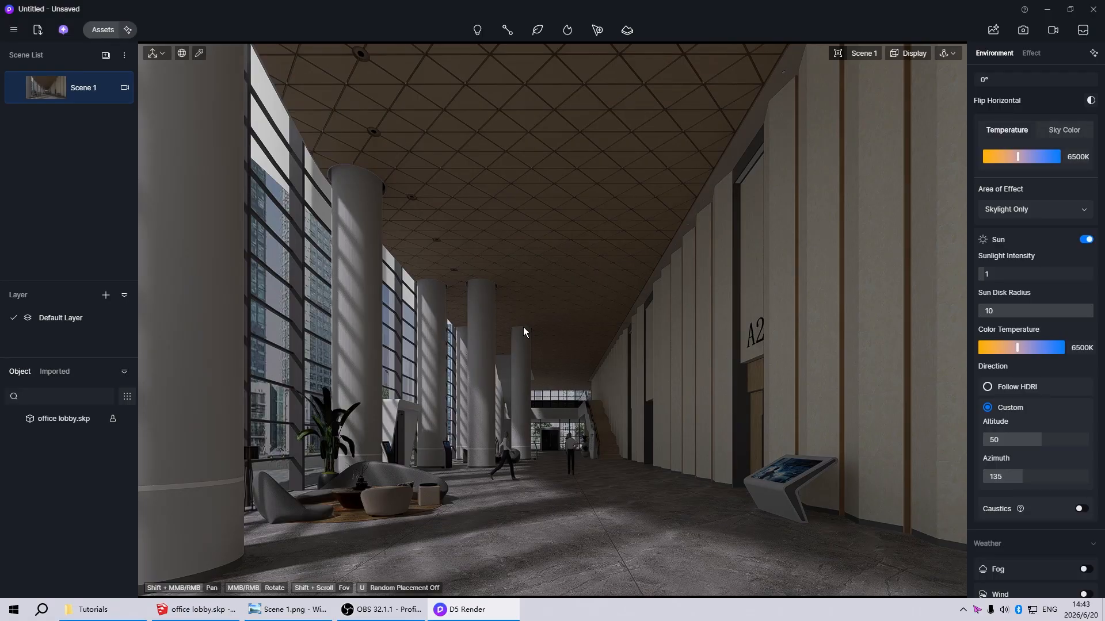
# Place a Rect Light outside the lobby's glass facade and rotate it 90° about Y to face the interior
pyautogui.moveTo(532, 317)
pyautogui.mouseDown(button='middle')
pyautogui.moveTo(550, 305)
pyautogui.moveTo(533, 318)
pyautogui.mouseUp(button='middle')
pyautogui.scroll(-2, 533, 318)
pyautogui.scroll(-4, 605, 370)
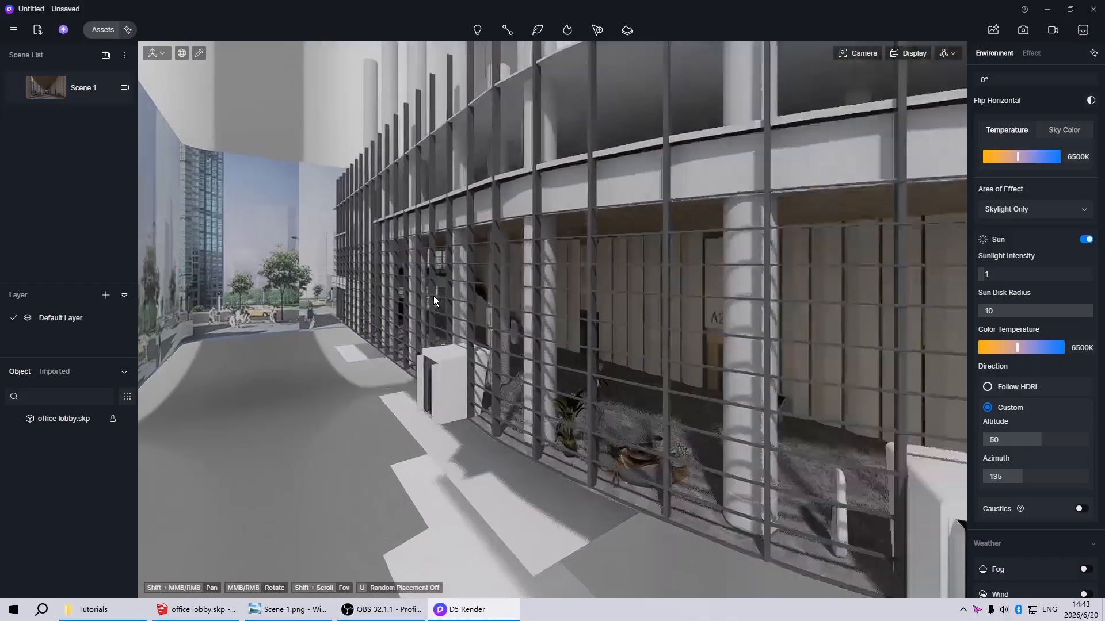
pyautogui.scroll(3, 433, 296)
pyautogui.moveTo(433, 296); pyautogui.dragTo(396, 300, button='middle')
pyautogui.scroll(1, 396, 299)
pyautogui.press('5')
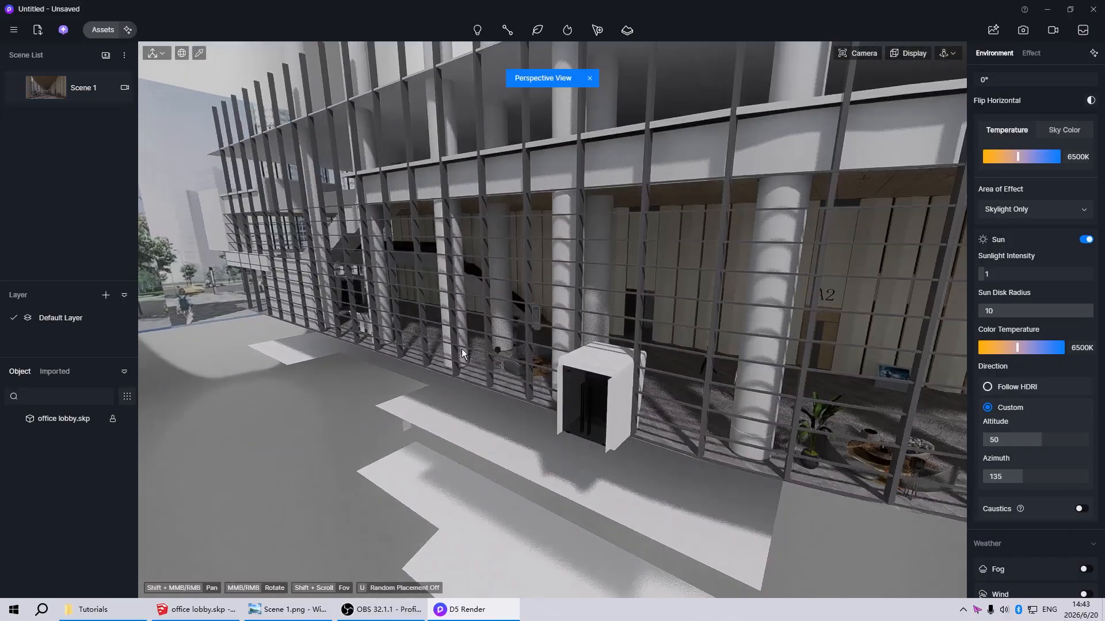
pyautogui.moveTo(477, 30)
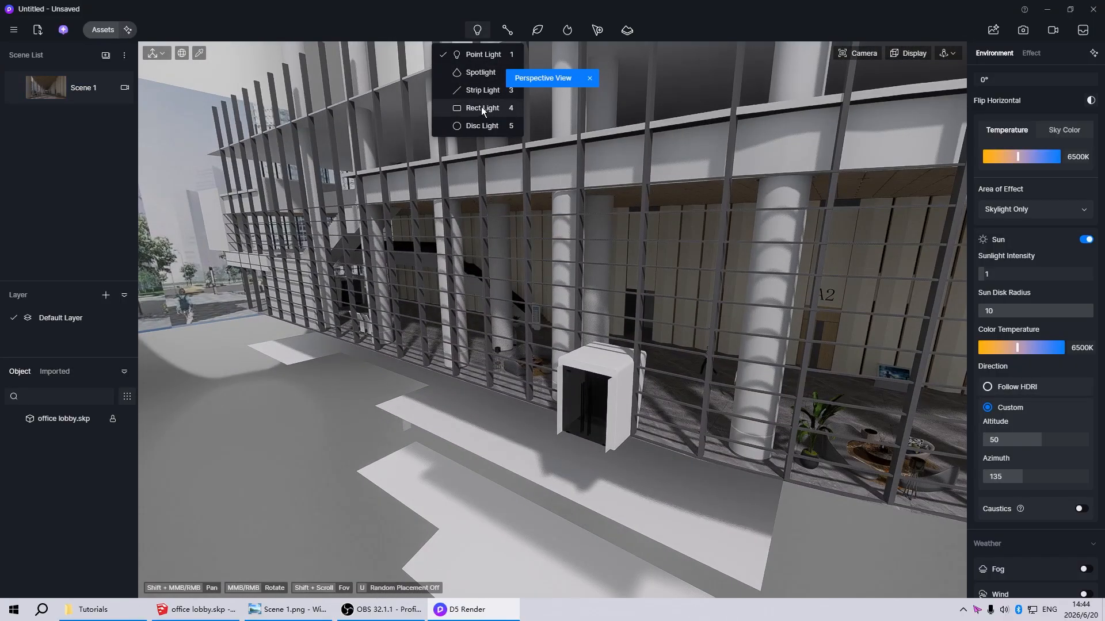
pyautogui.click(481, 108)
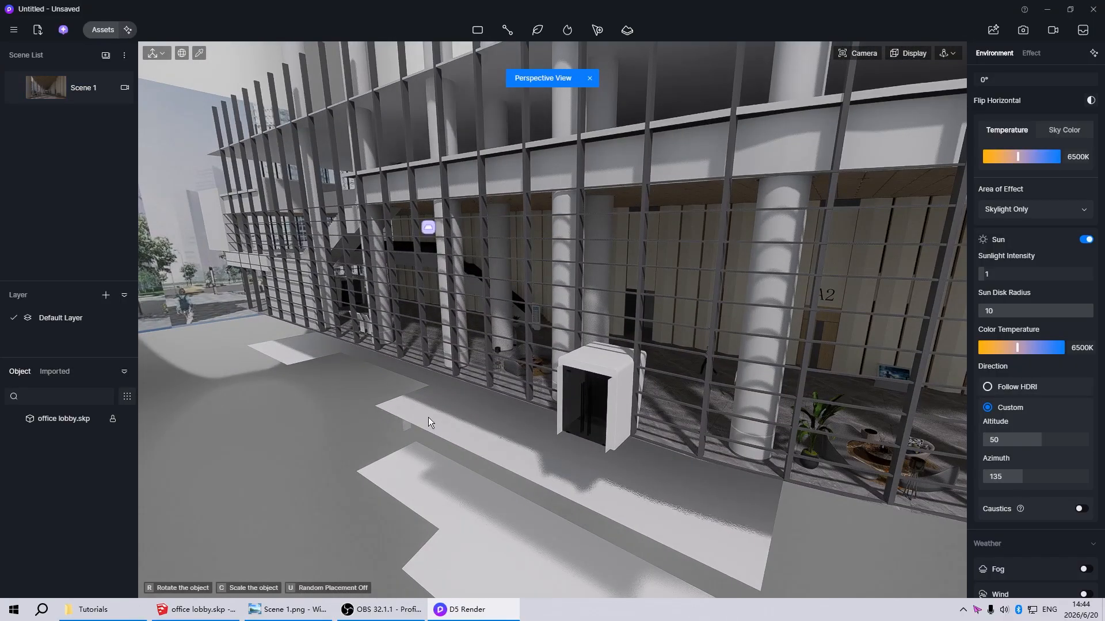
pyautogui.click(472, 384)
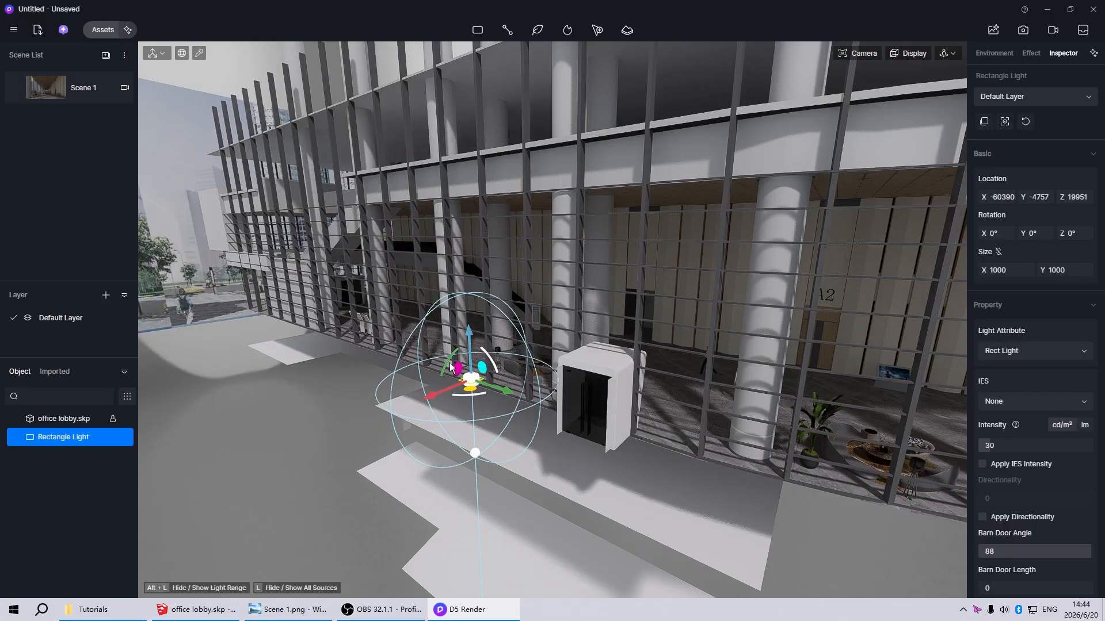
pyautogui.moveTo(449, 366); pyautogui.dragTo(458, 489)
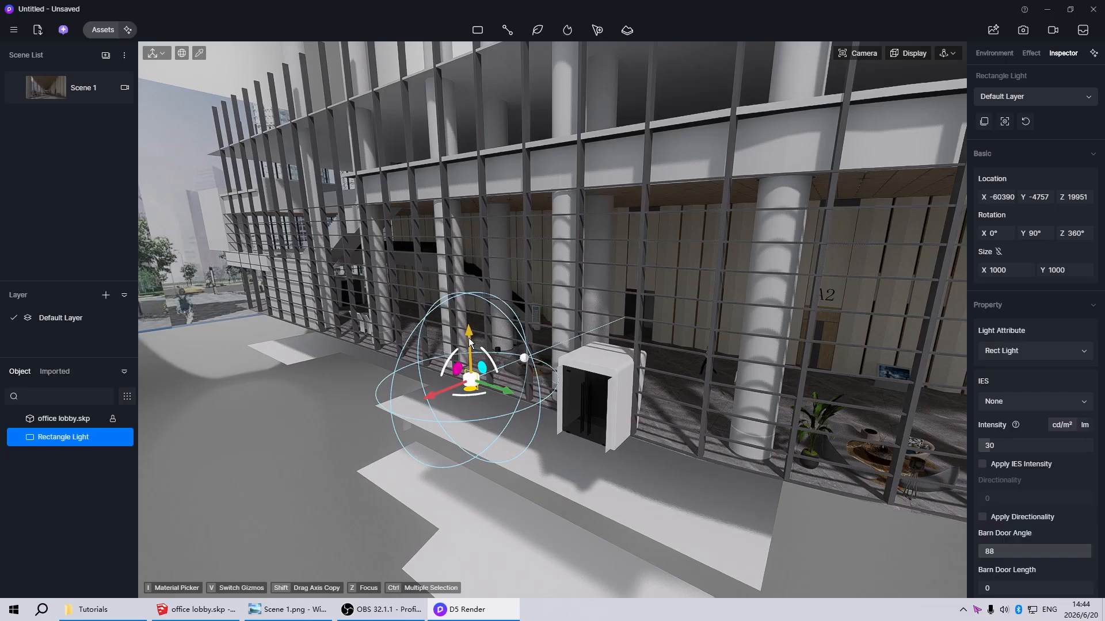
# Raise the rectangle light to Z about 25140 and stretch its Y size along the facade to about 90588
pyautogui.moveTo(470, 342); pyautogui.dragTo(470, 242)
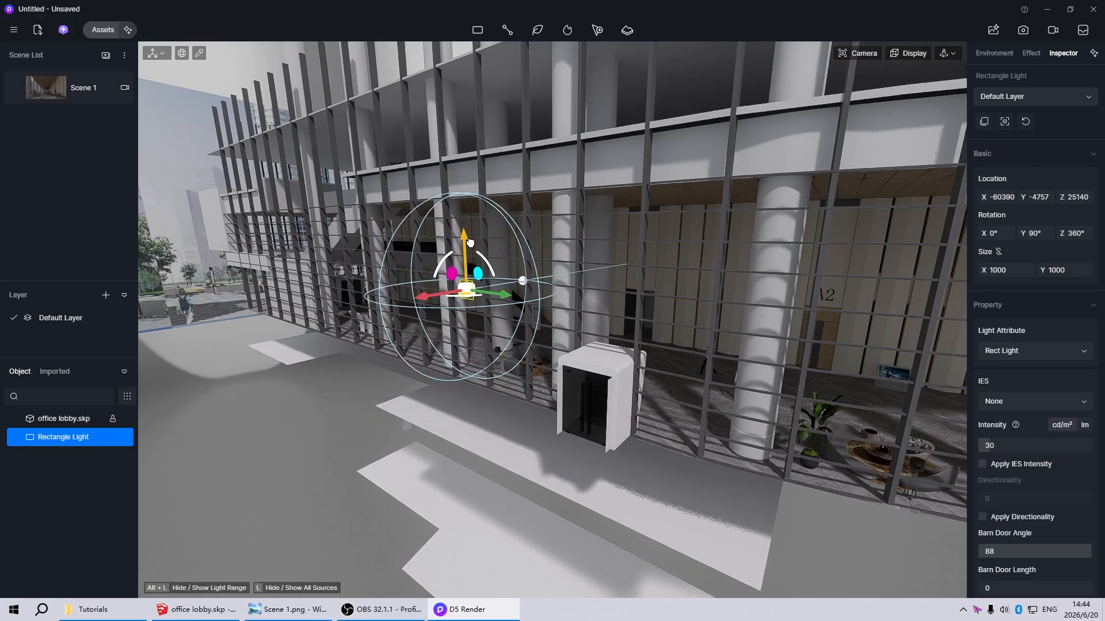
pyautogui.press('space')
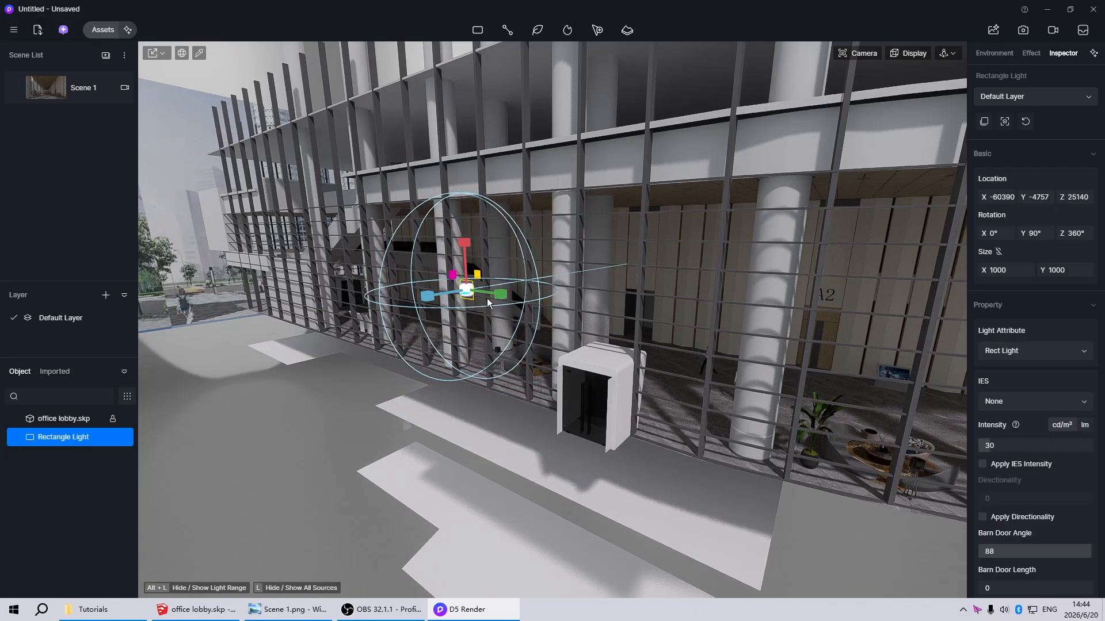
pyautogui.moveTo(565, 325); pyautogui.dragTo(1005, 497)
pyautogui.scroll(-4, 361, 464)
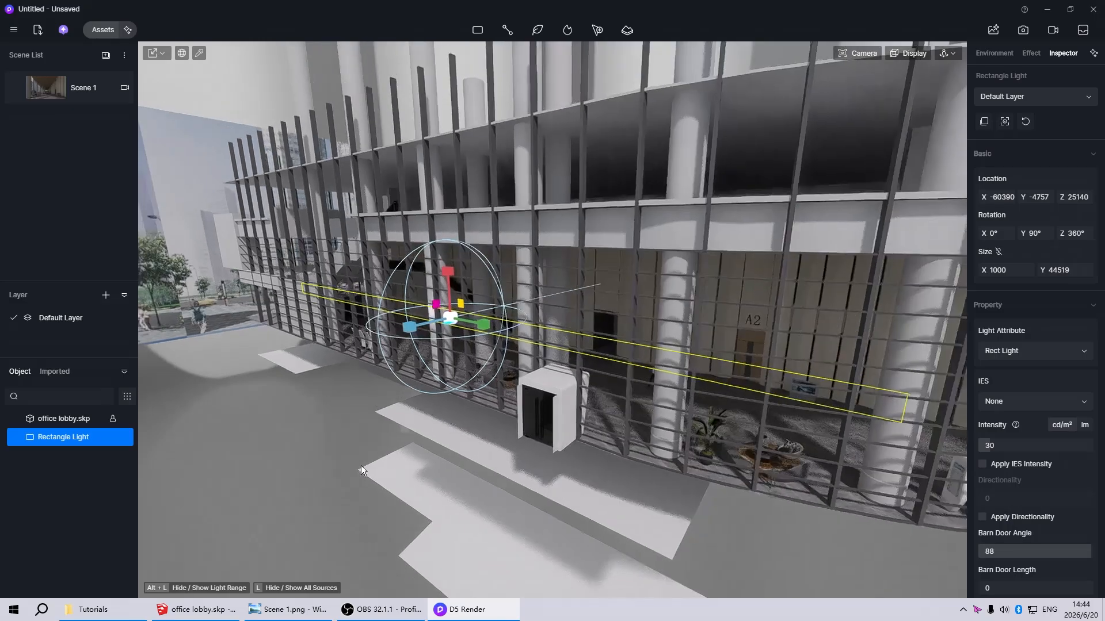
pyautogui.scroll(3, 512, 371)
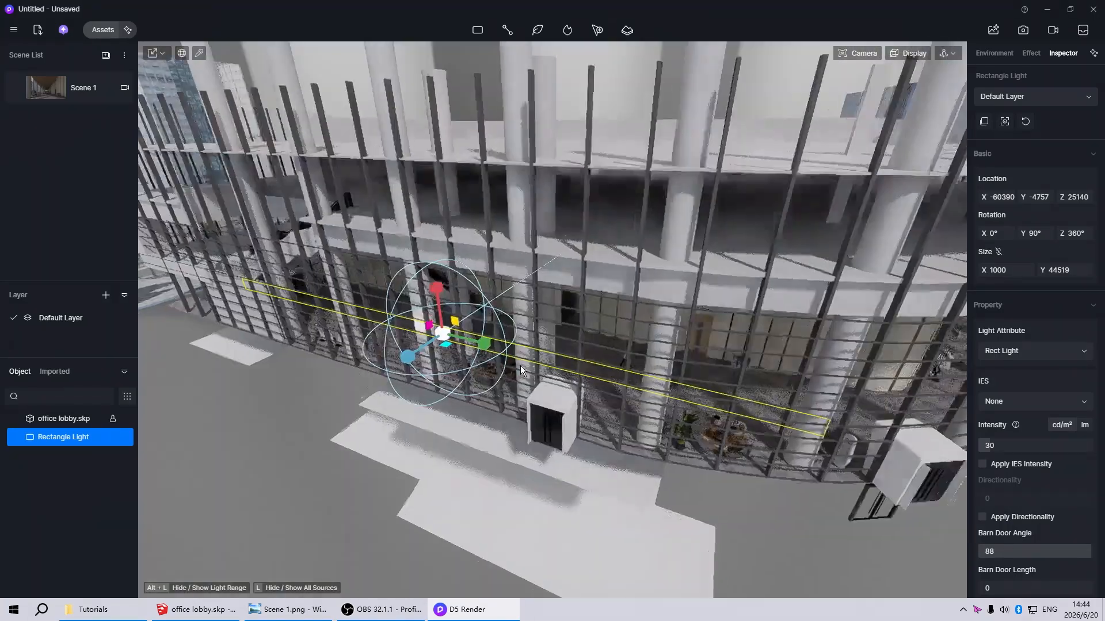
pyautogui.scroll(-3, 514, 362)
pyautogui.moveTo(515, 362); pyautogui.dragTo(460, 388, button='right')
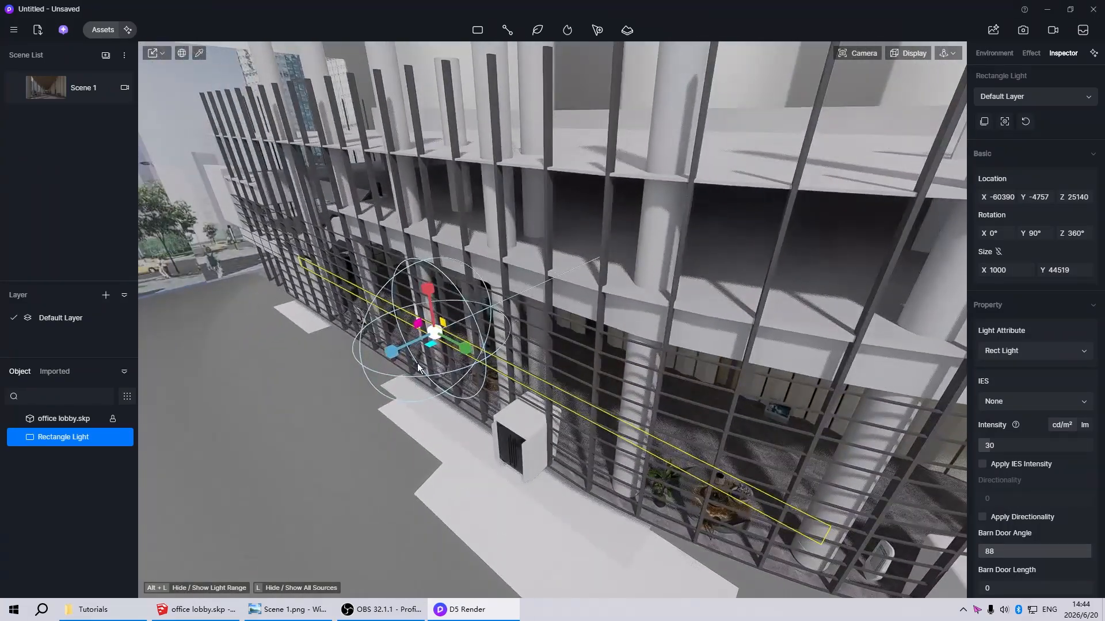
pyautogui.moveTo(460, 350); pyautogui.dragTo(496, 429)
# Shorten the rectangle light's Y size to about 78448 and shift it along the facade to Y about -9594
pyautogui.scroll(-3, 495, 423)
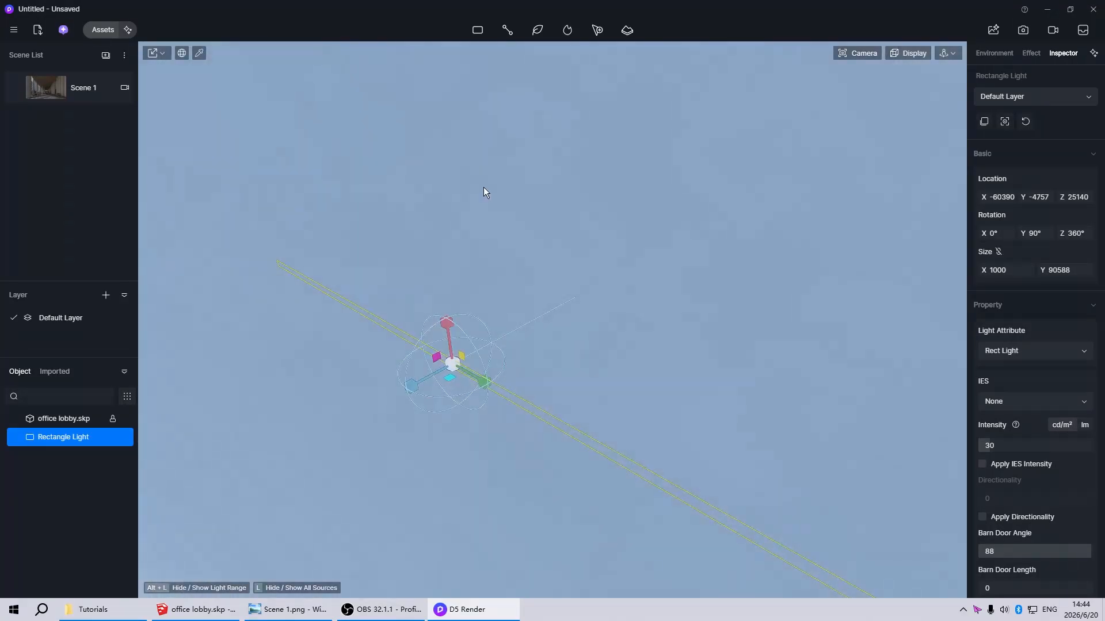
pyautogui.scroll(2, 484, 188)
pyautogui.moveTo(377, 323); pyautogui.dragTo(372, 314, button='right')
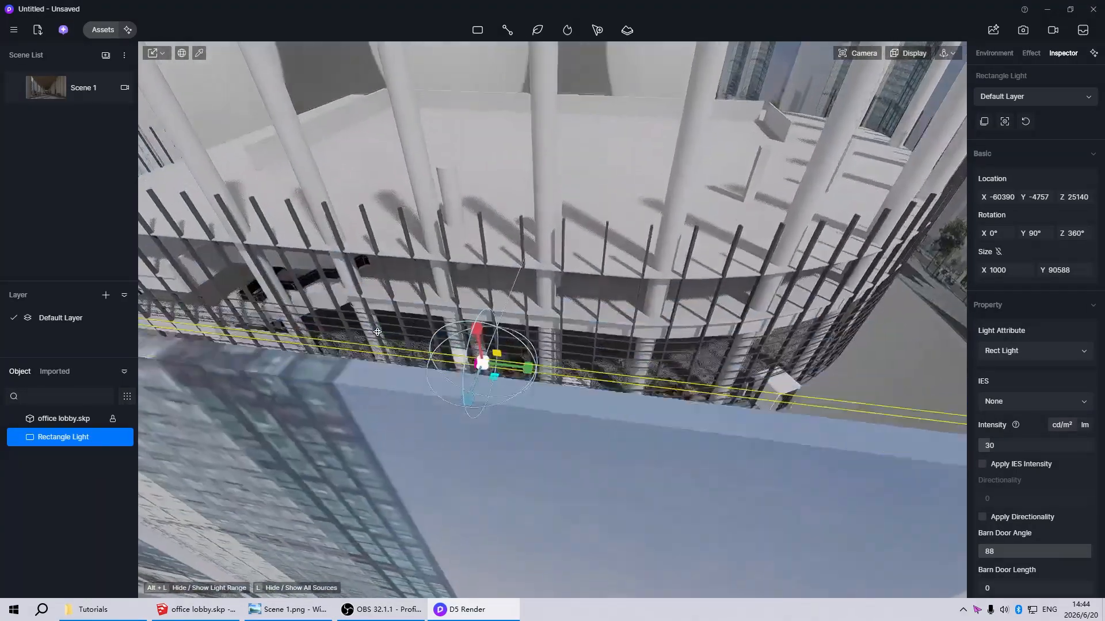
pyautogui.scroll(1, 373, 314)
pyautogui.scroll(-3, 565, 403)
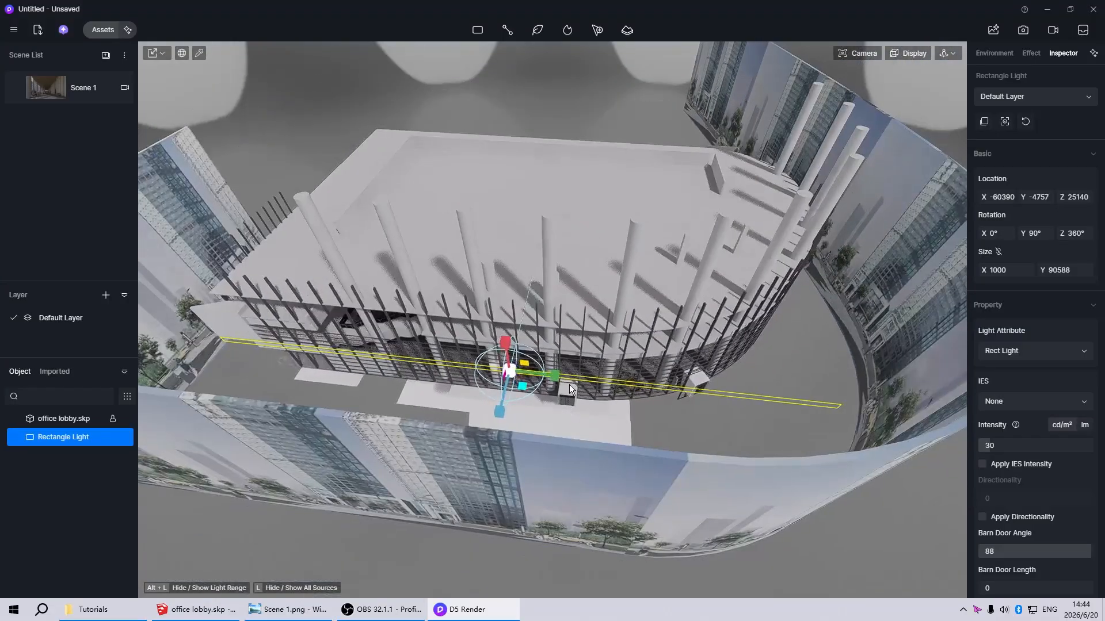
pyautogui.moveTo(558, 377); pyautogui.dragTo(474, 378)
pyautogui.press('space')
pyautogui.moveTo(561, 375); pyautogui.dragTo(515, 384)
# Stretch the rectangle light's X size to about 32244 and move it away from the facade to X about -63895
pyautogui.press('space')
pyautogui.moveTo(469, 338); pyautogui.dragTo(444, 218)
pyautogui.moveTo(569, 352); pyautogui.dragTo(469, 374, button='middle')
pyautogui.moveTo(589, 389); pyautogui.dragTo(568, 422, button='middle')
pyautogui.press('space')
pyautogui.moveTo(507, 306); pyautogui.dragTo(481, 311)
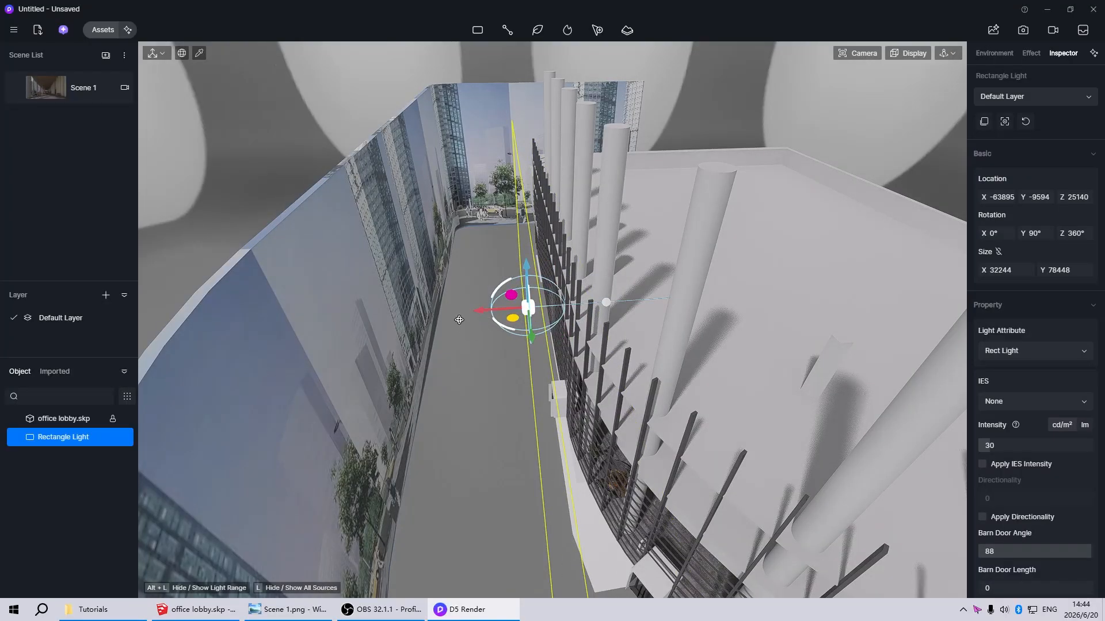
pyautogui.moveTo(459, 320); pyautogui.dragTo(523, 313, button='middle')
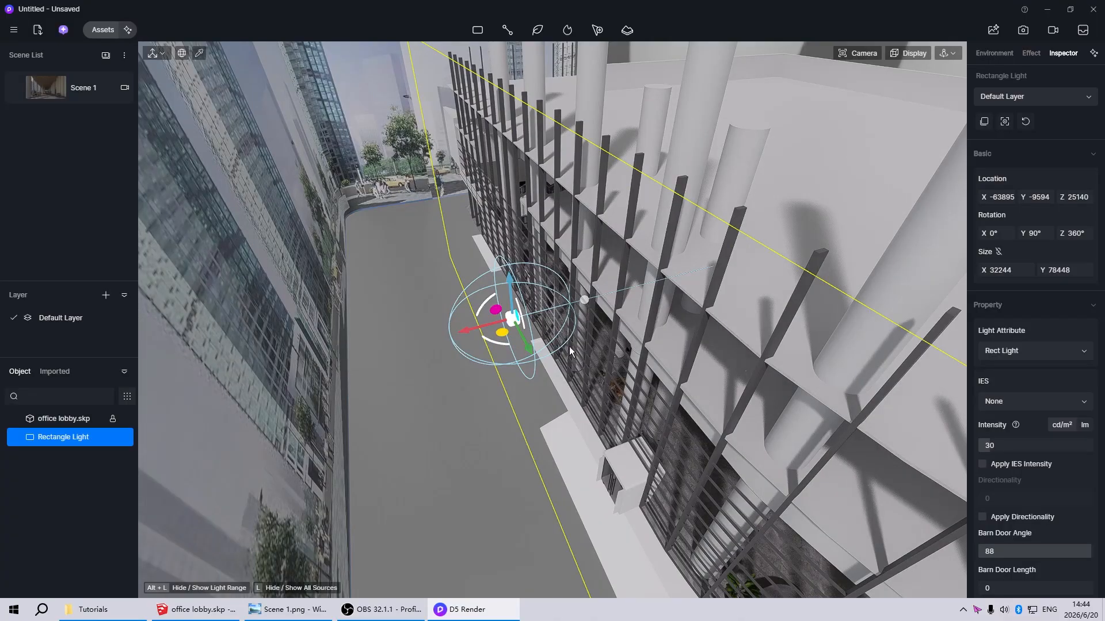
pyautogui.moveTo(440, 364); pyautogui.dragTo(600, 375, button='middle')
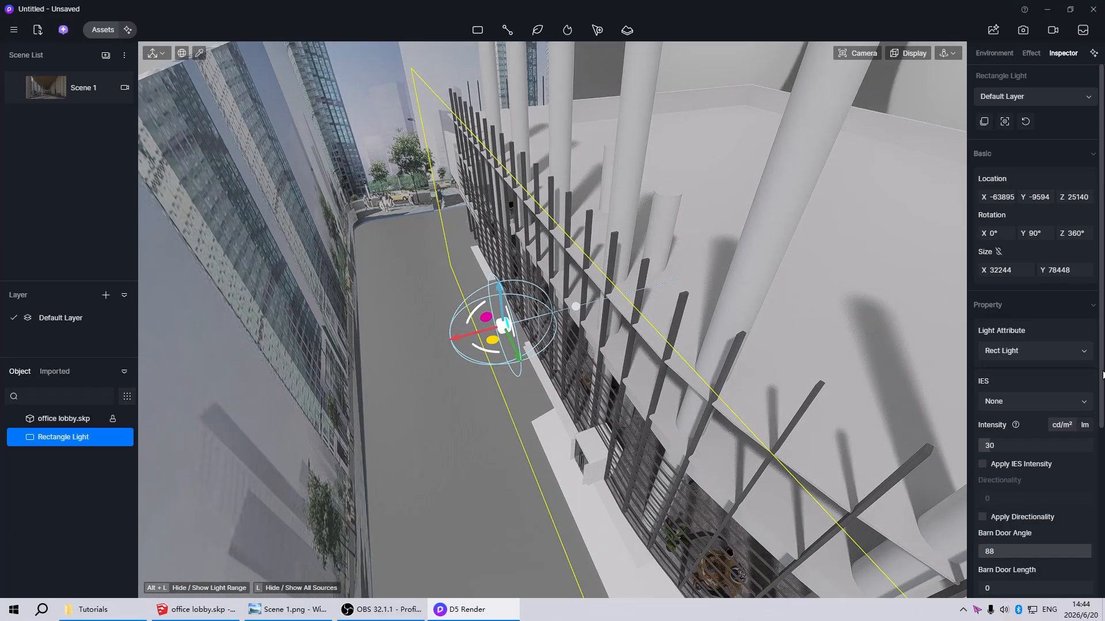
# Raise the rectangle light's attenuation radius to 15000
pyautogui.scroll(-4, 1102, 375)
pyautogui.moveTo(1017, 393); pyautogui.dragTo(1097, 392)
pyautogui.moveTo(306, 397); pyautogui.dragTo(475, 473, button='middle')
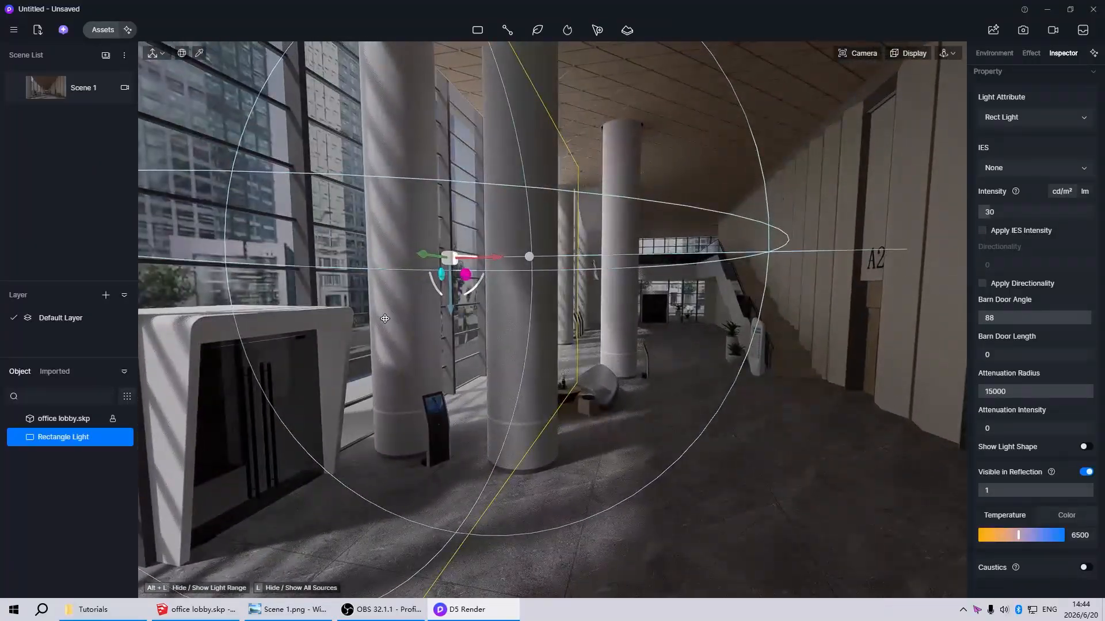
pyautogui.moveTo(291, 304); pyautogui.dragTo(495, 411, button='middle')
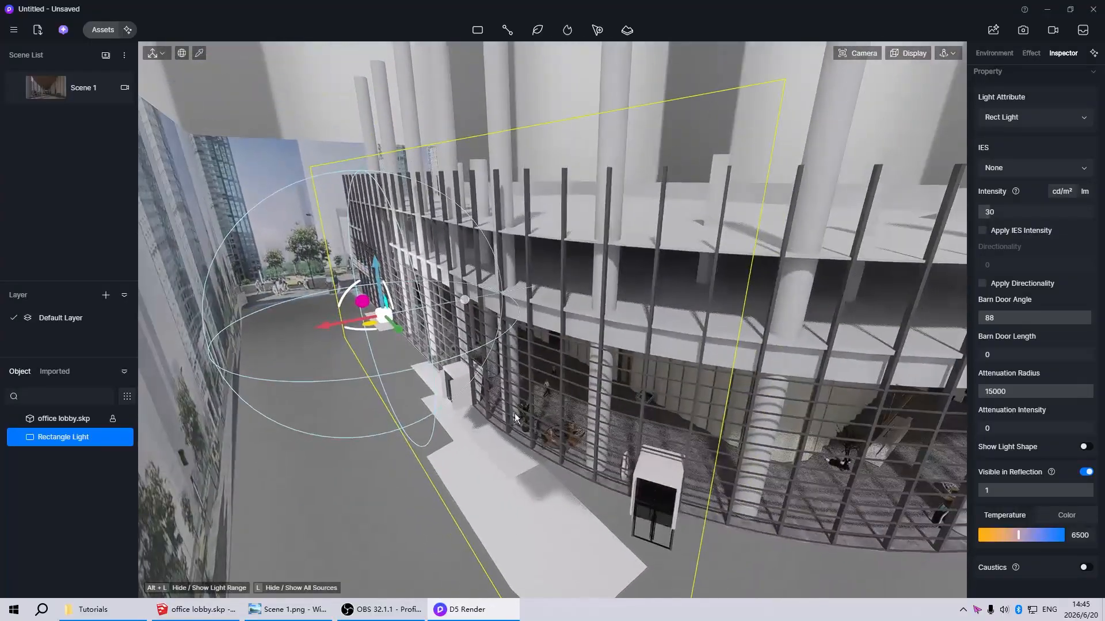
# Set the rectangle light's attenuation radius to 150000, review its range around the whole building, and return to Scene 1
pyautogui.click(1023, 393)
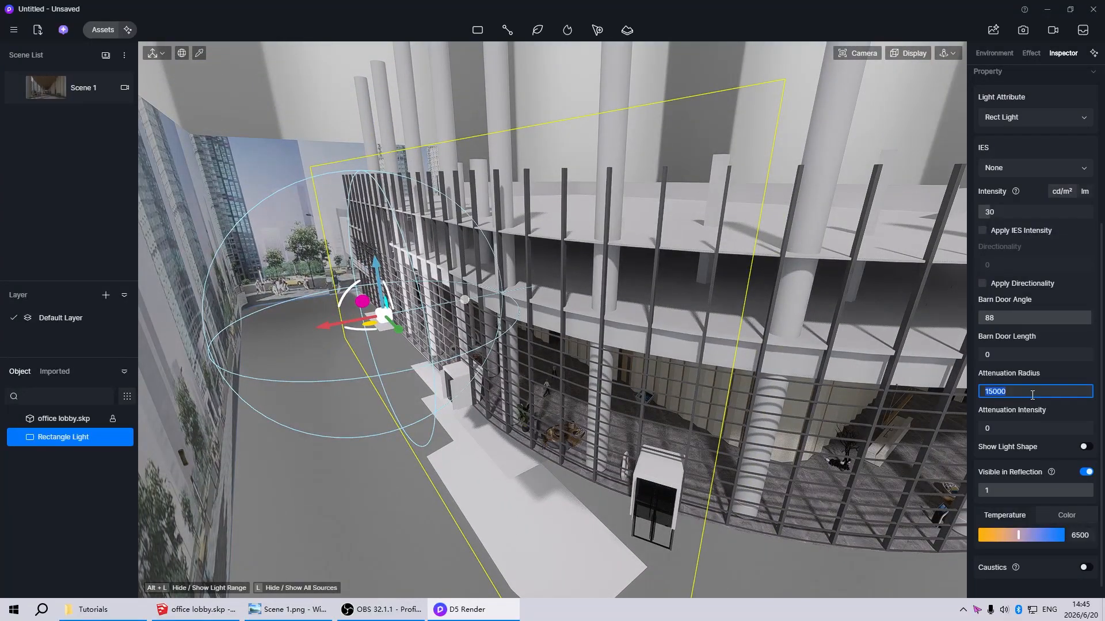
pyautogui.click(1030, 393)
pyautogui.press('Return')
pyautogui.scroll(-5, 523, 410)
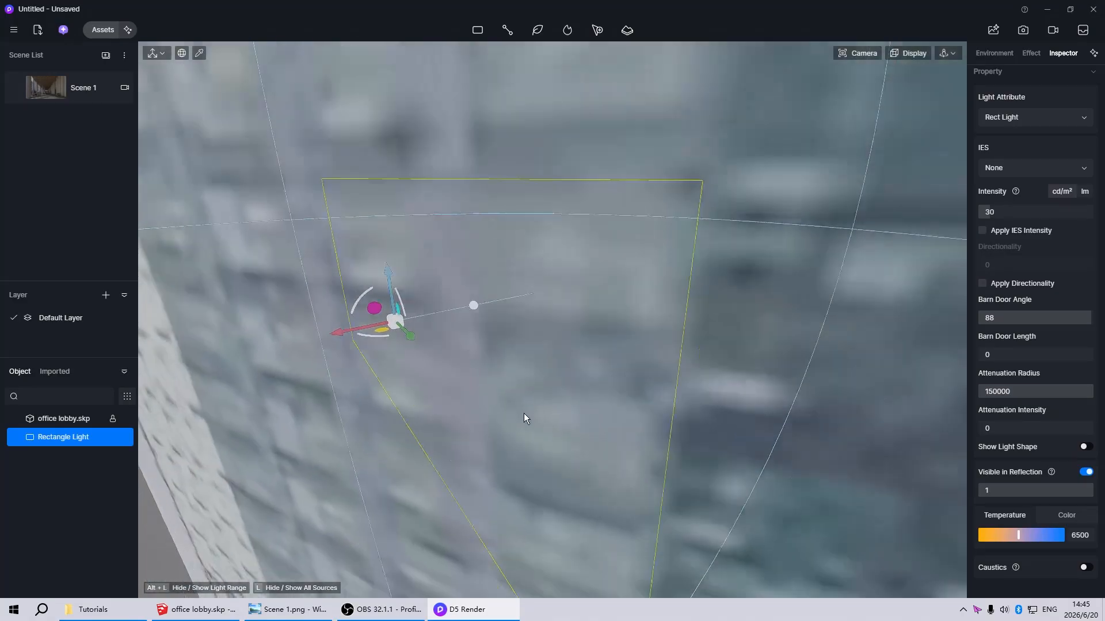
pyautogui.scroll(-8, 522, 418)
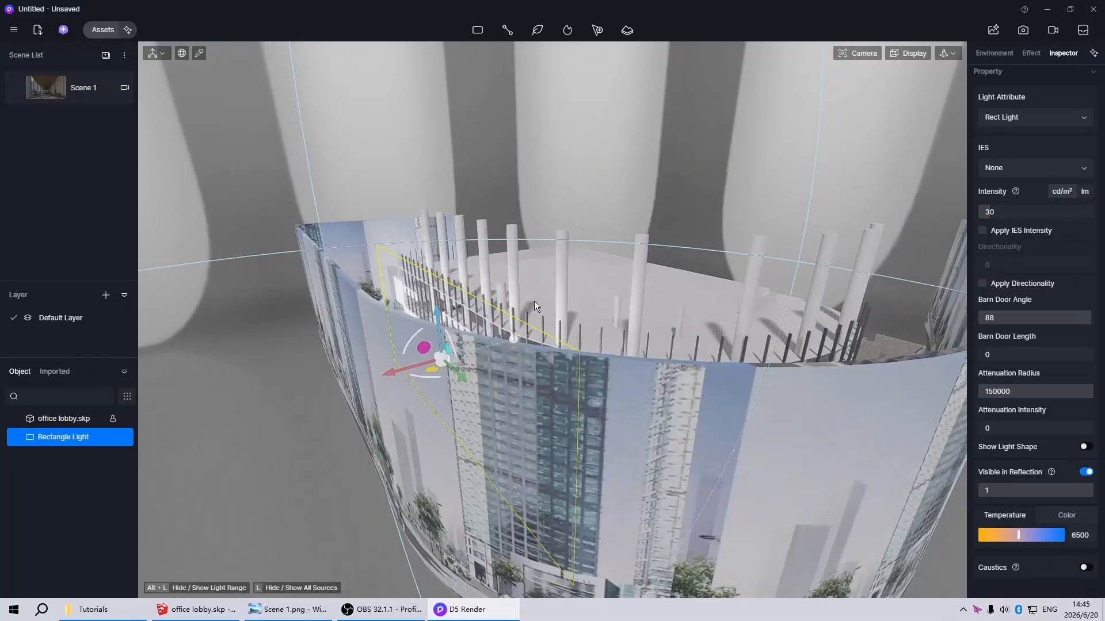
pyautogui.scroll(-10, 524, 310)
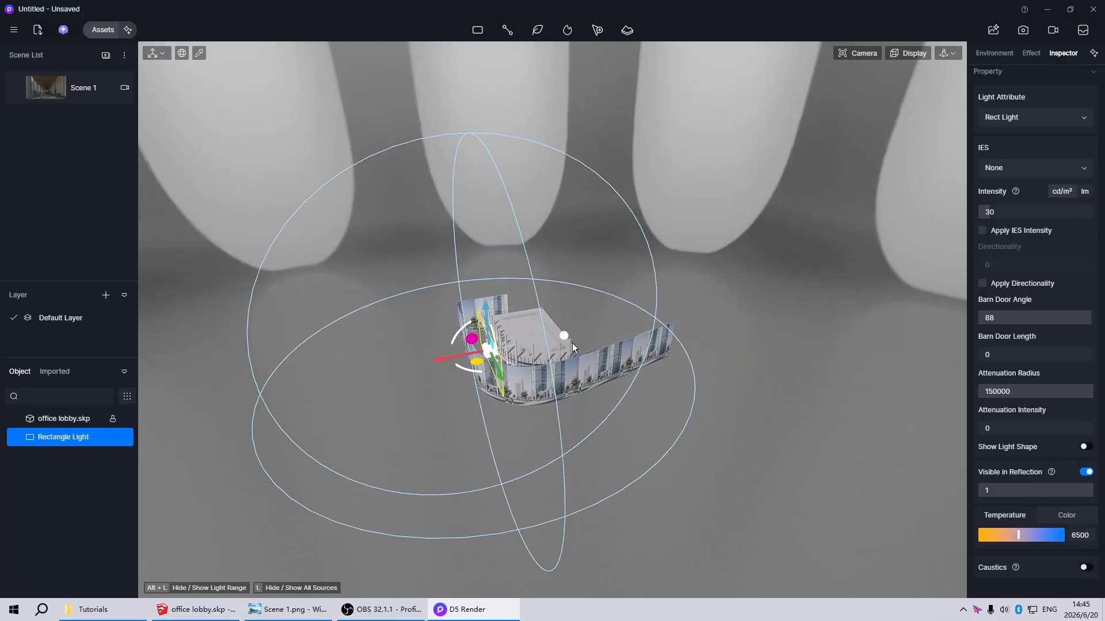
pyautogui.click(67, 88)
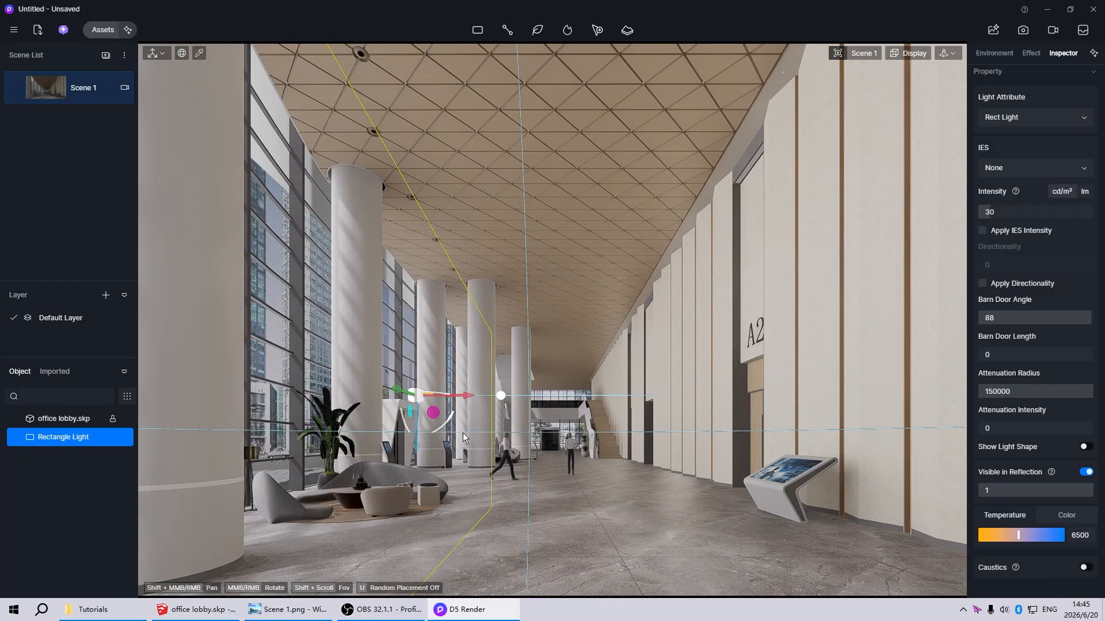
# Copy the rectangle light along X toward the lobby interior and set the copy's intensity to 15 cd/m²
pyautogui.moveTo(476, 397); pyautogui.dragTo(516, 404)
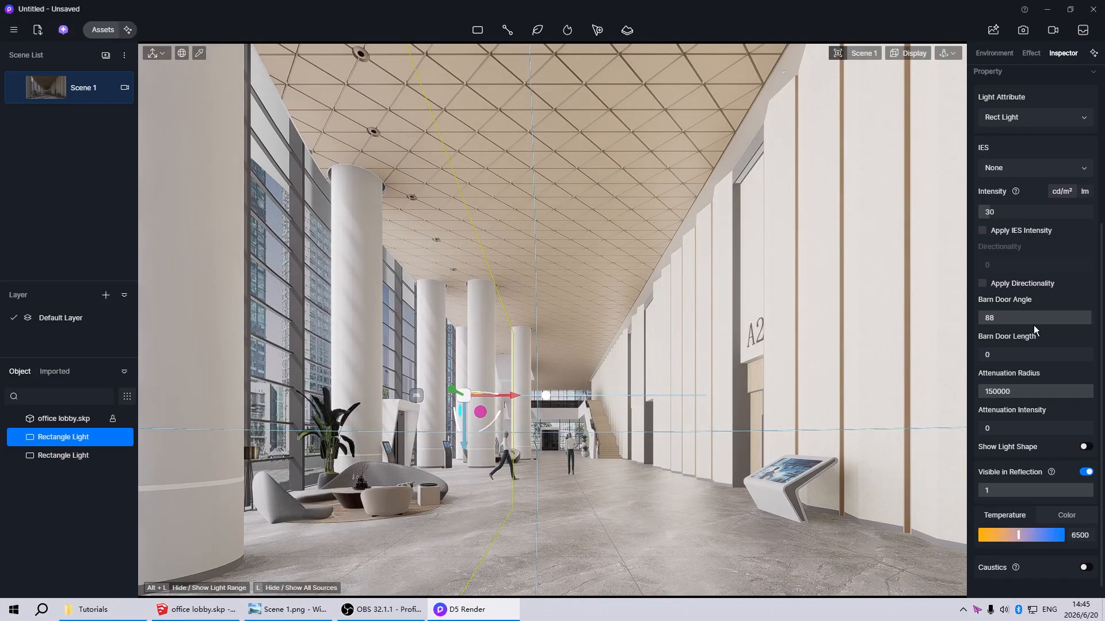
pyautogui.click(1014, 212)
pyautogui.write('15')
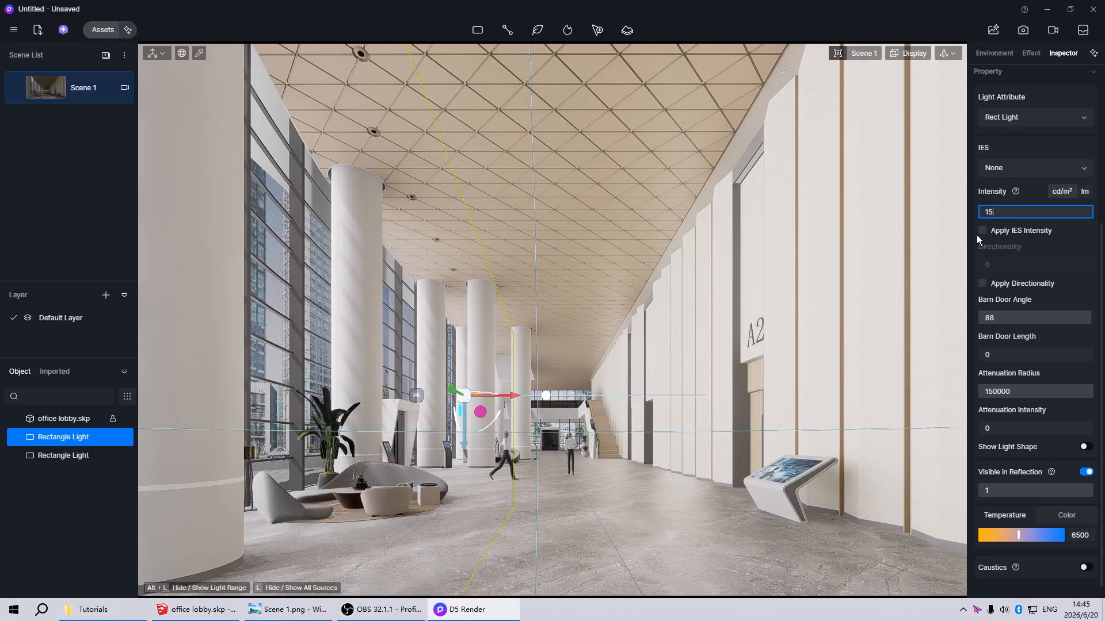
pyautogui.press('Return')
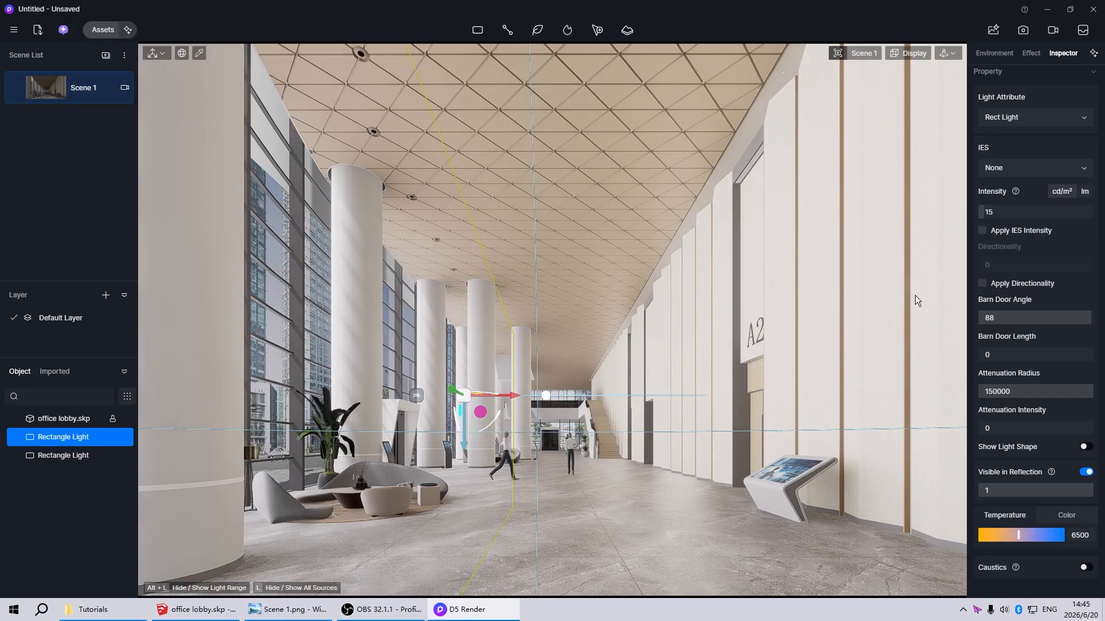
pyautogui.click(439, 342)
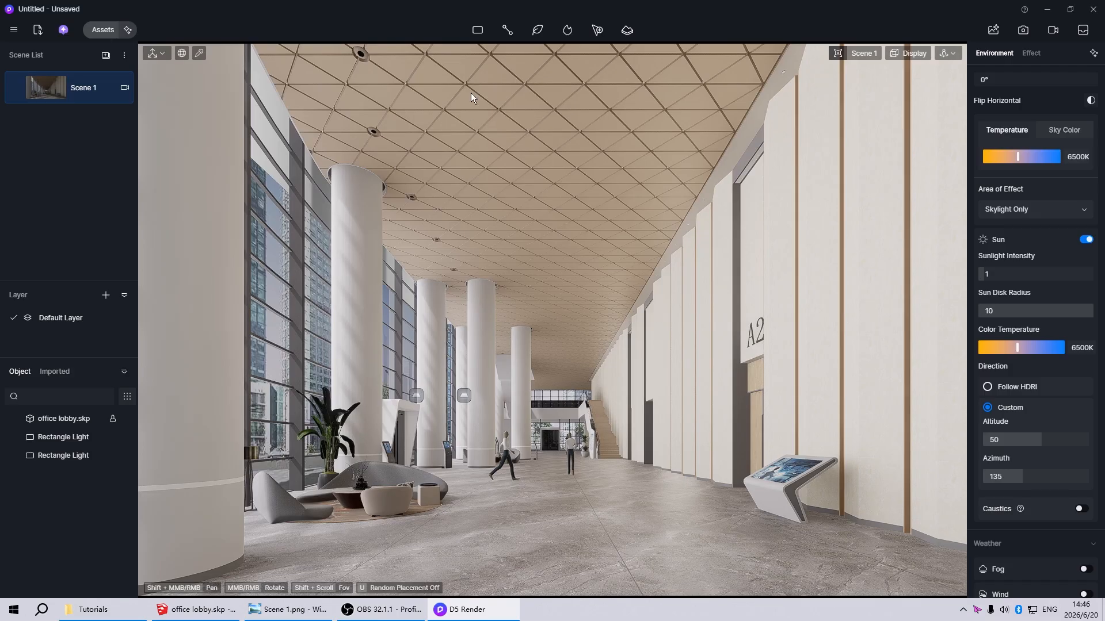
# Place a spotlight over the seating group beside the plant and raise it to Z about 23551
pyautogui.moveTo(477, 30)
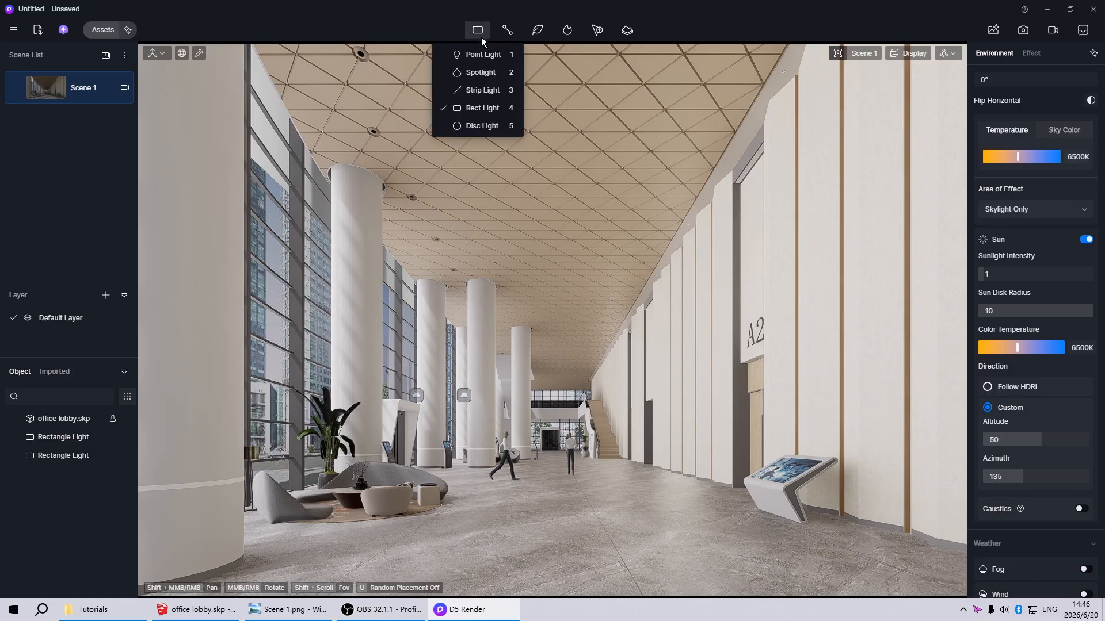
pyautogui.click(475, 74)
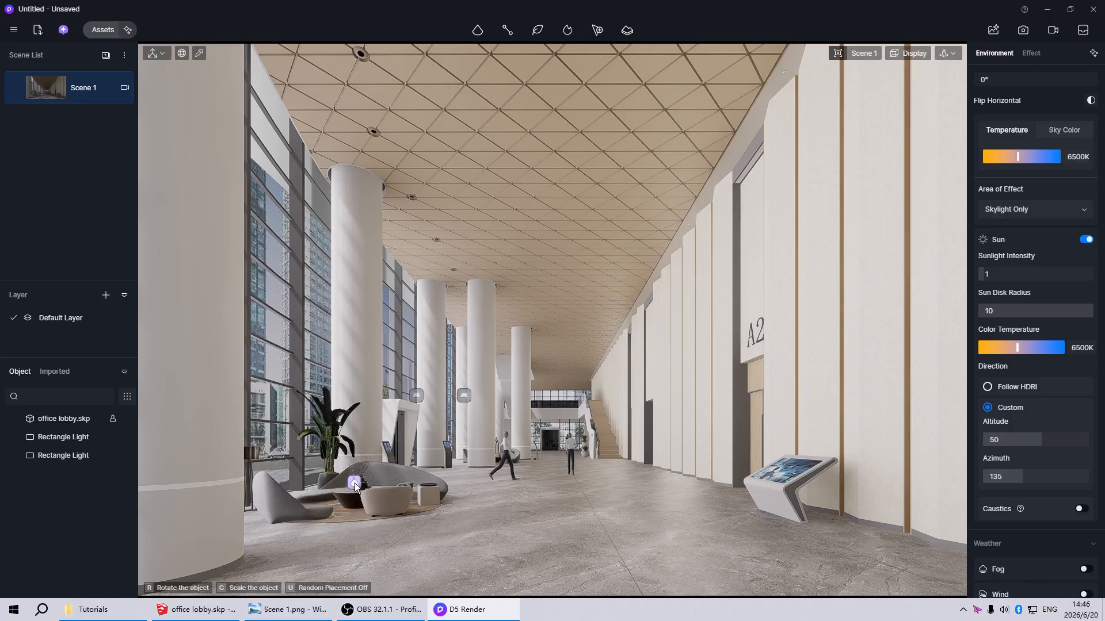
pyautogui.click(355, 488)
pyautogui.moveTo(354, 455); pyautogui.dragTo(367, 495)
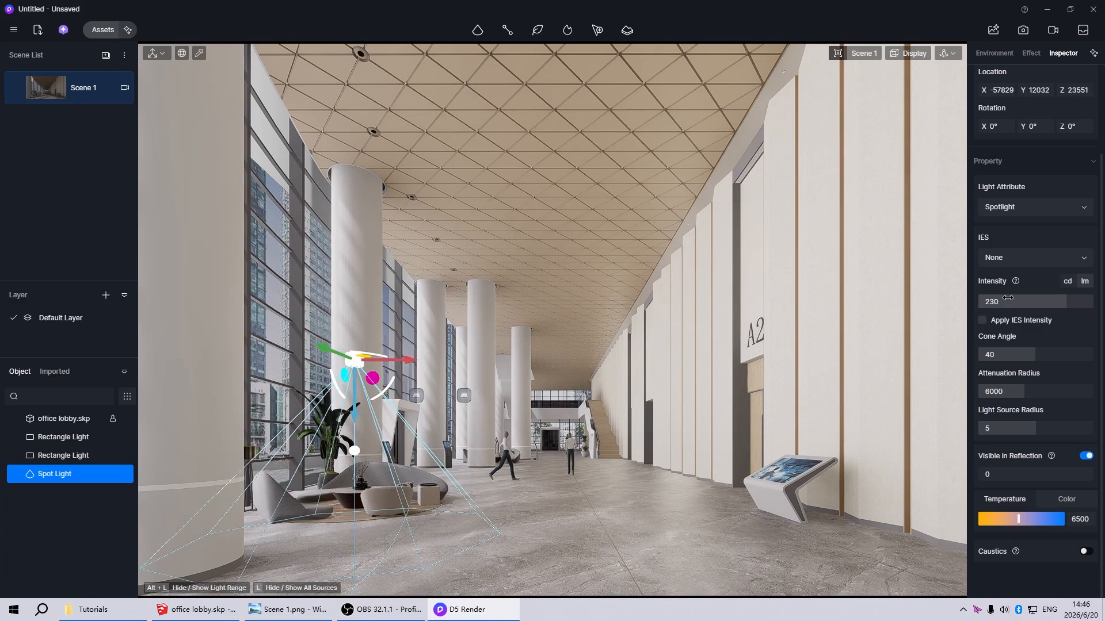
# Switch the viewport to the plain white clay display mode and set the spotlight's intensity to 2300 lm
pyautogui.click(909, 56)
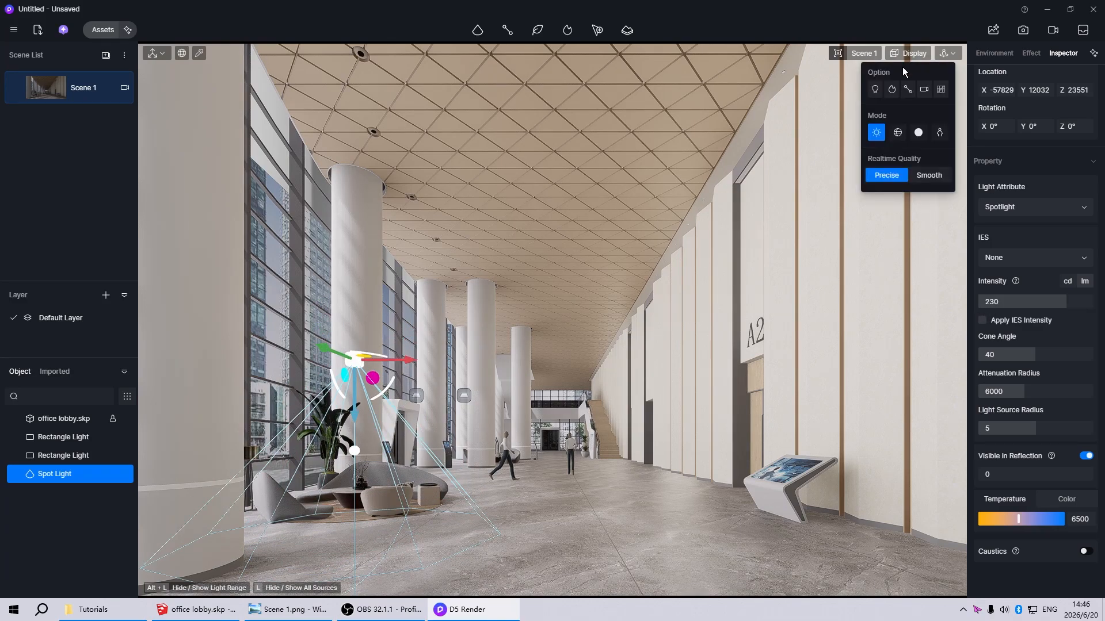
pyautogui.click(919, 133)
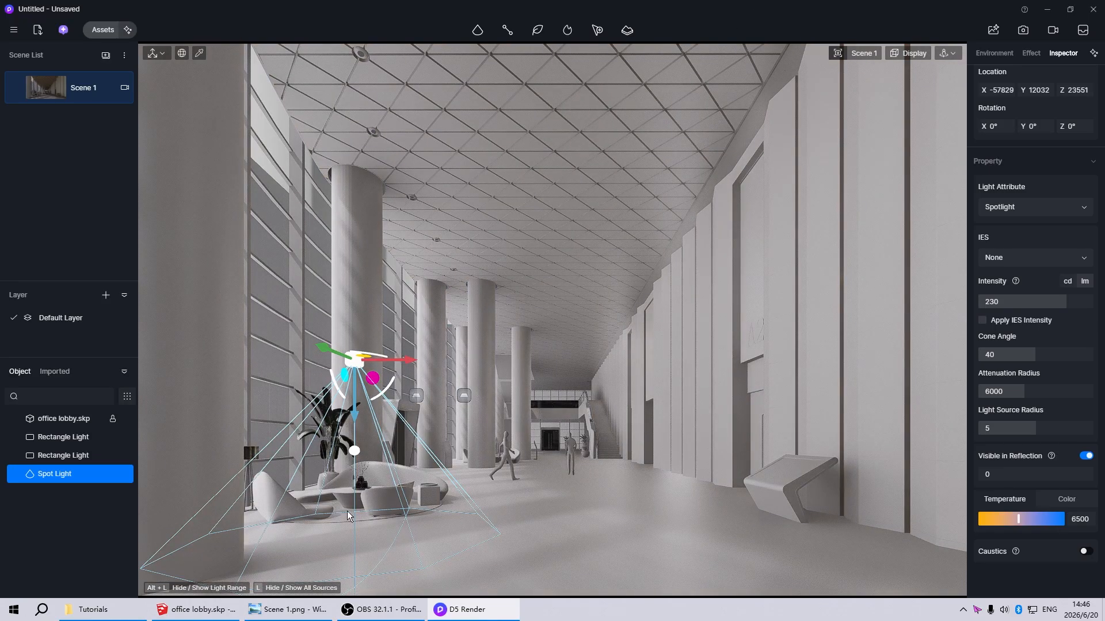
pyautogui.click(1026, 301)
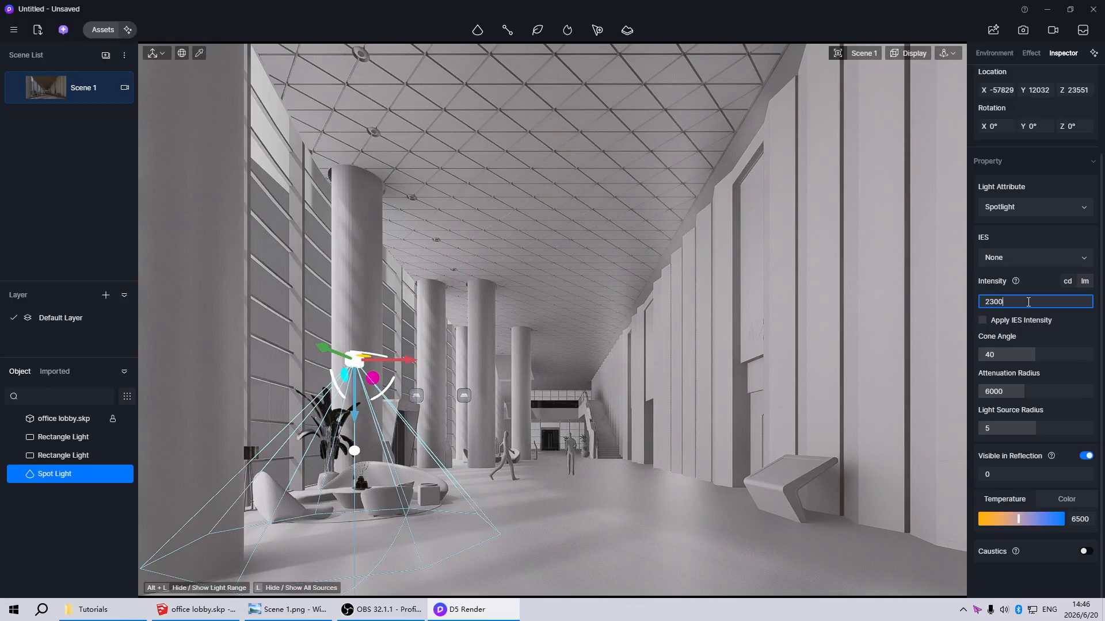
pyautogui.press('Return')
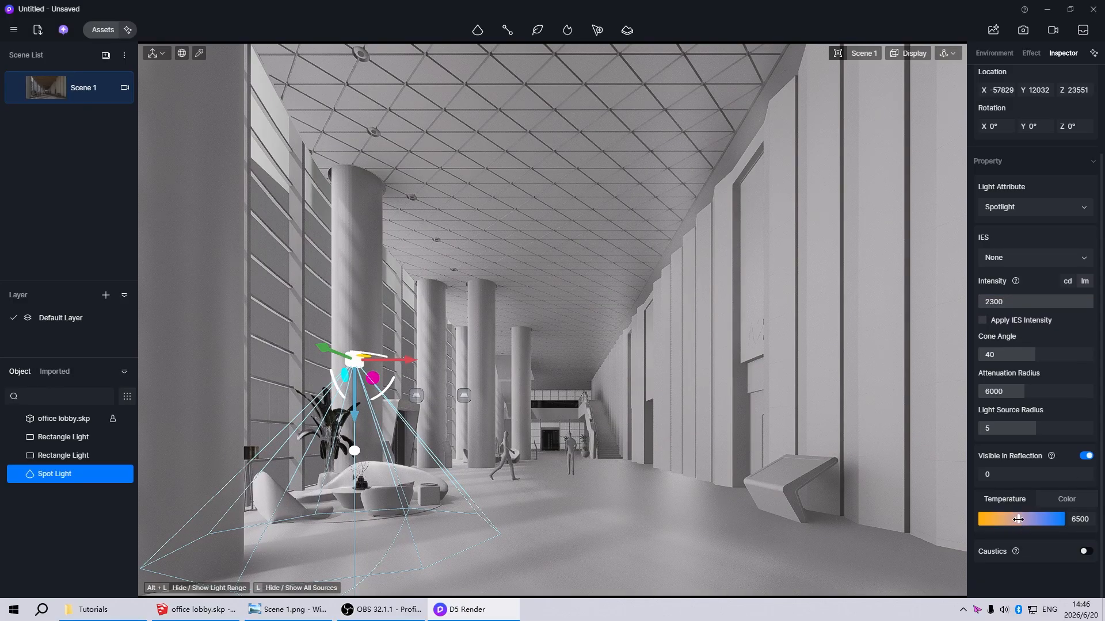
# Set the spotlight's color temperature to 4000 and shift it along Y to about 12350
pyautogui.click(997, 520)
pyautogui.press('Return')
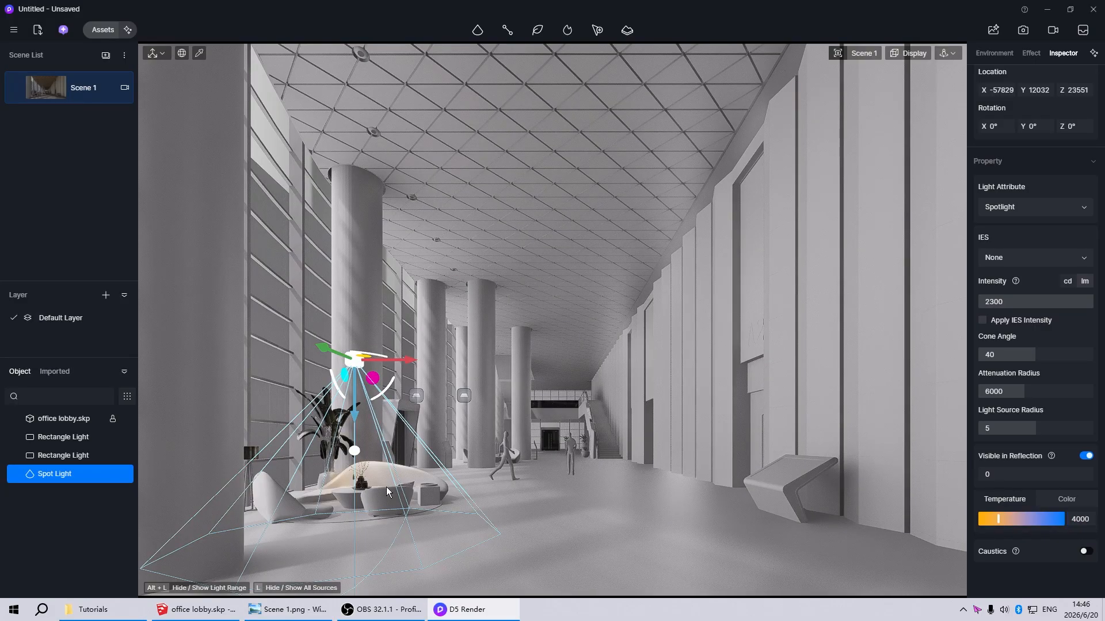
pyautogui.moveTo(323, 350); pyautogui.dragTo(313, 344)
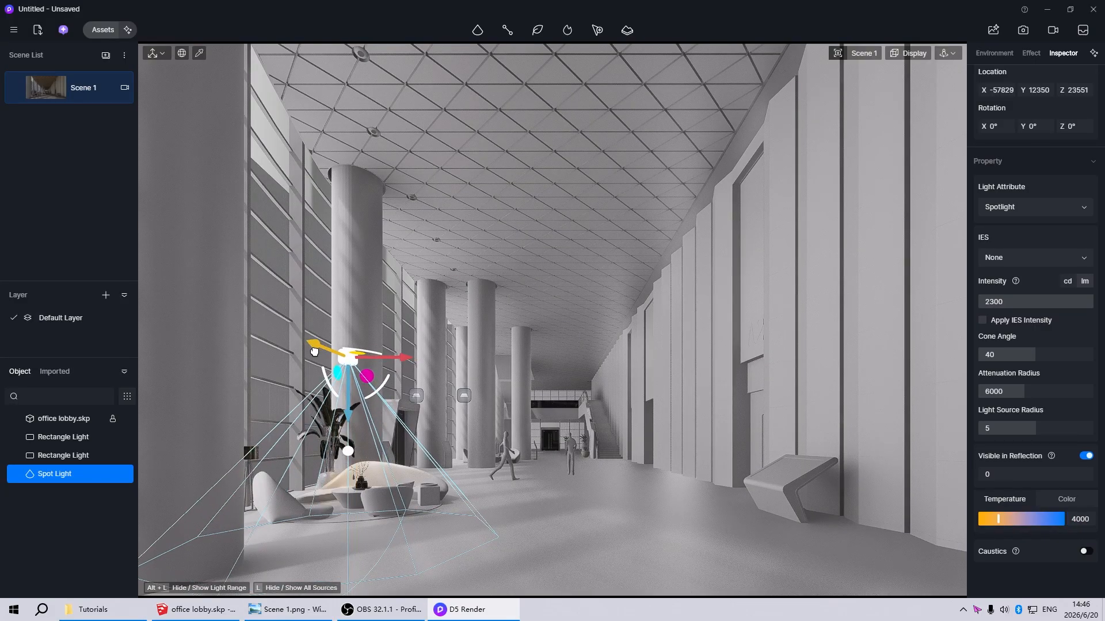
# Show the lobby in the parallel Top view with wireframe display, focused on the spotlight and seating group
pyautogui.click(867, 52)
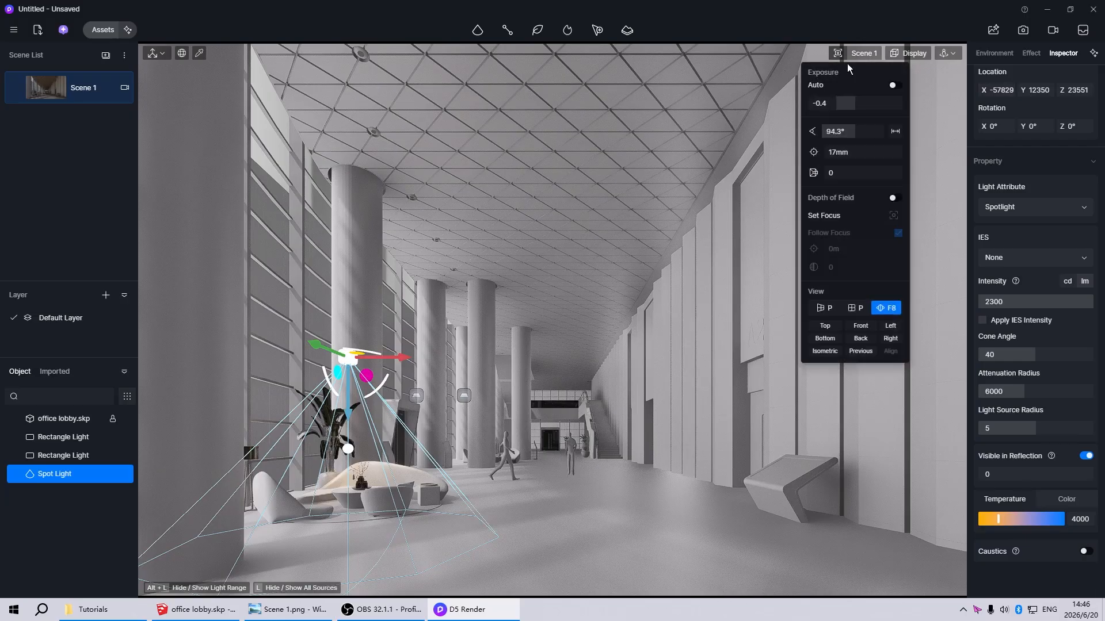
pyautogui.click(827, 326)
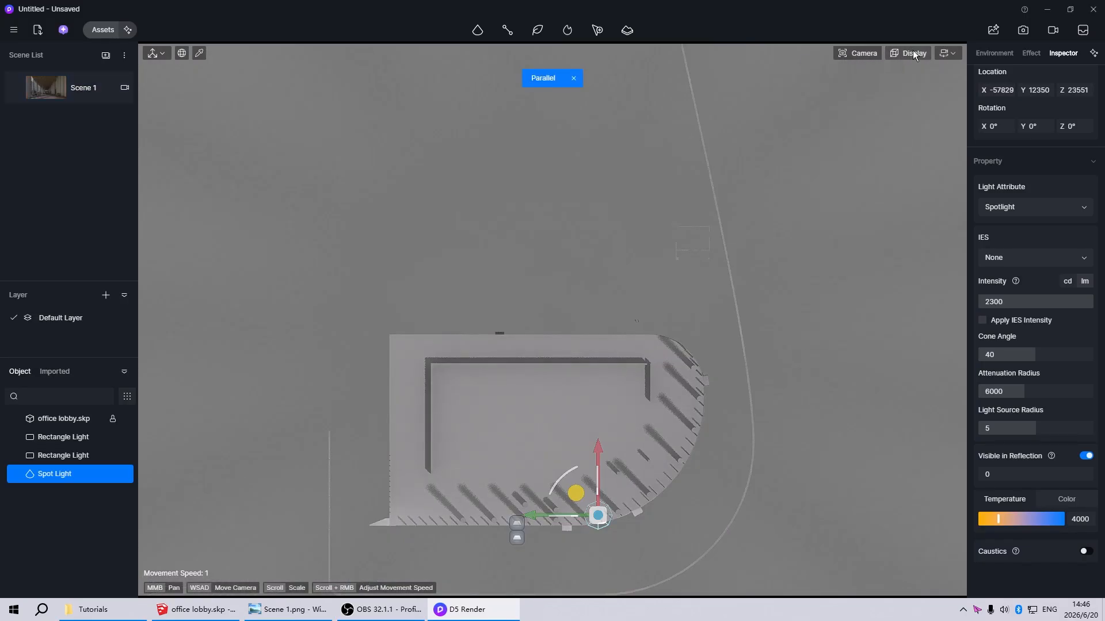
pyautogui.moveTo(912, 50)
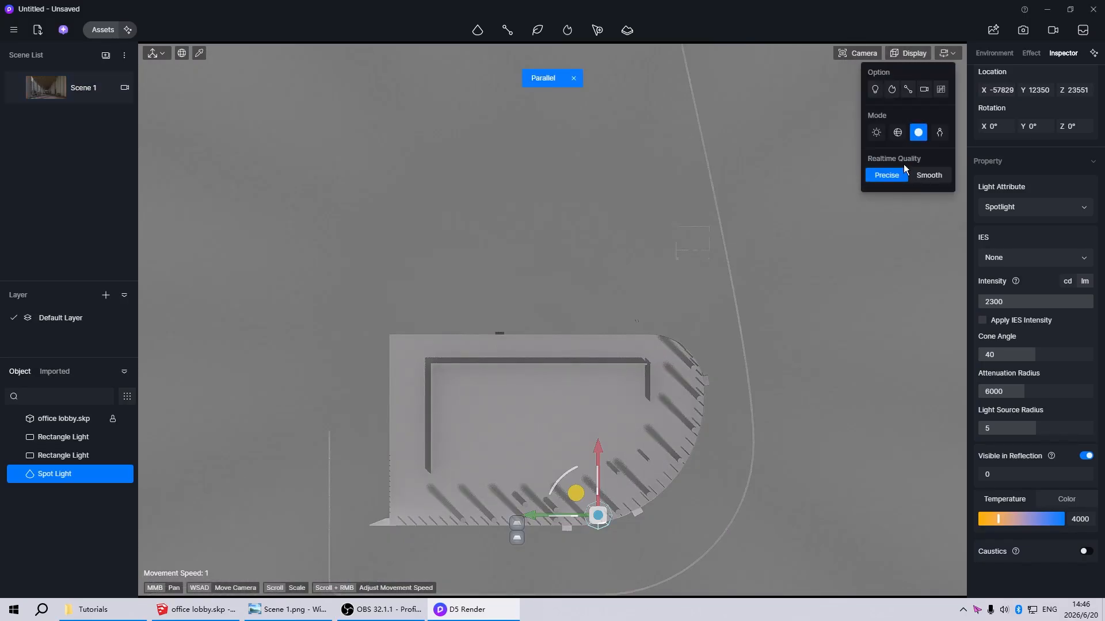
pyautogui.click(897, 131)
pyautogui.scroll(5, 602, 540)
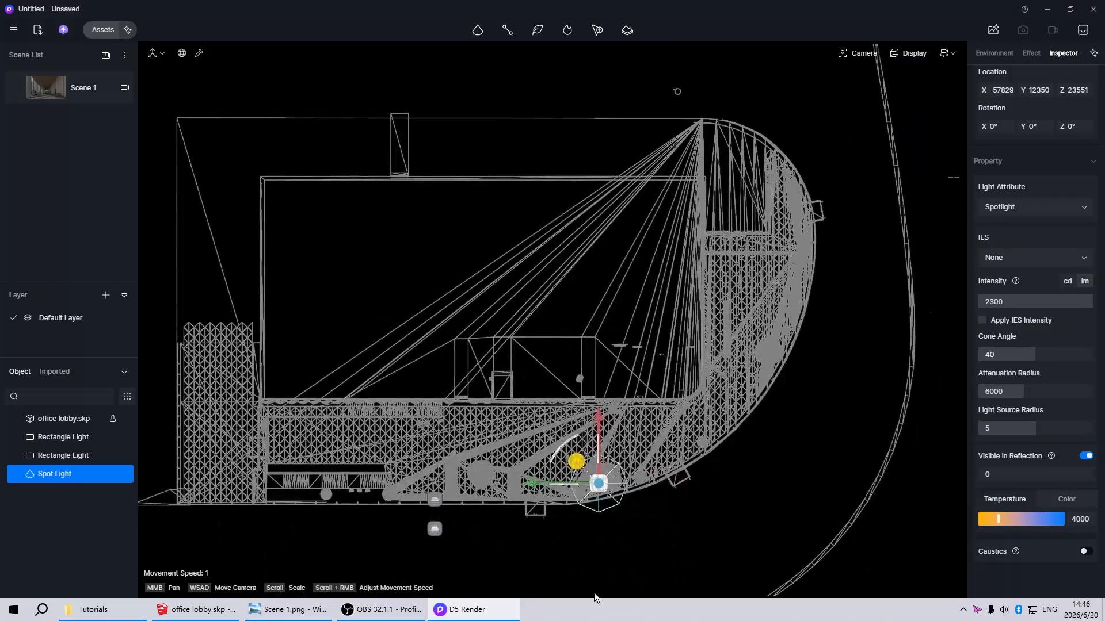
pyautogui.scroll(6, 603, 546)
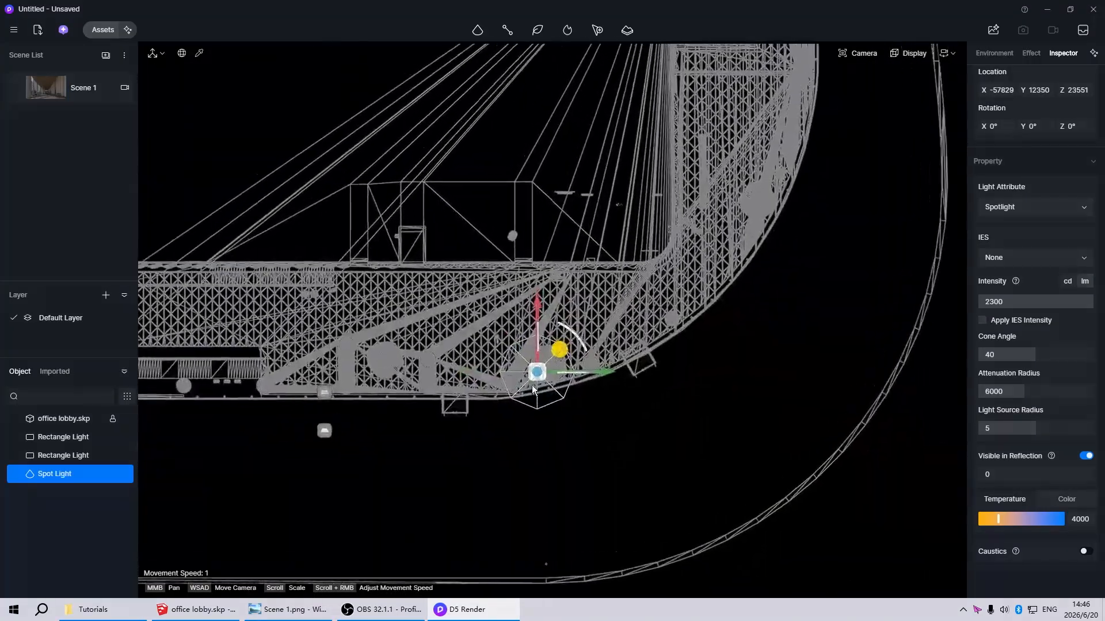
pyautogui.scroll(6, 537, 403)
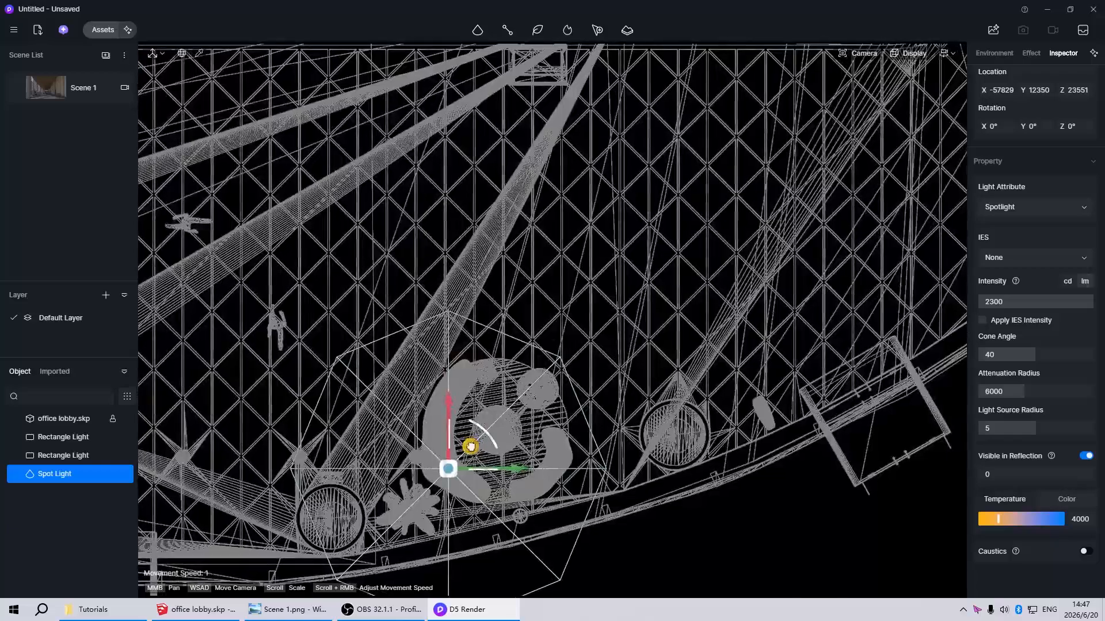
# Center the spotlight over the round seating group and copy it over the plant at X about -58833, Y about 11446
pyautogui.moveTo(470, 447)
pyautogui.mouseDown()
pyautogui.moveTo(521, 411)
pyautogui.moveTo(443, 457)
pyautogui.moveTo(475, 435)
pyautogui.mouseUp()
pyautogui.scroll(-2, 666, 401)
pyautogui.scroll(-2, 667, 401)
pyautogui.scroll(3, 461, 468)
pyautogui.scroll(-3, 520, 442)
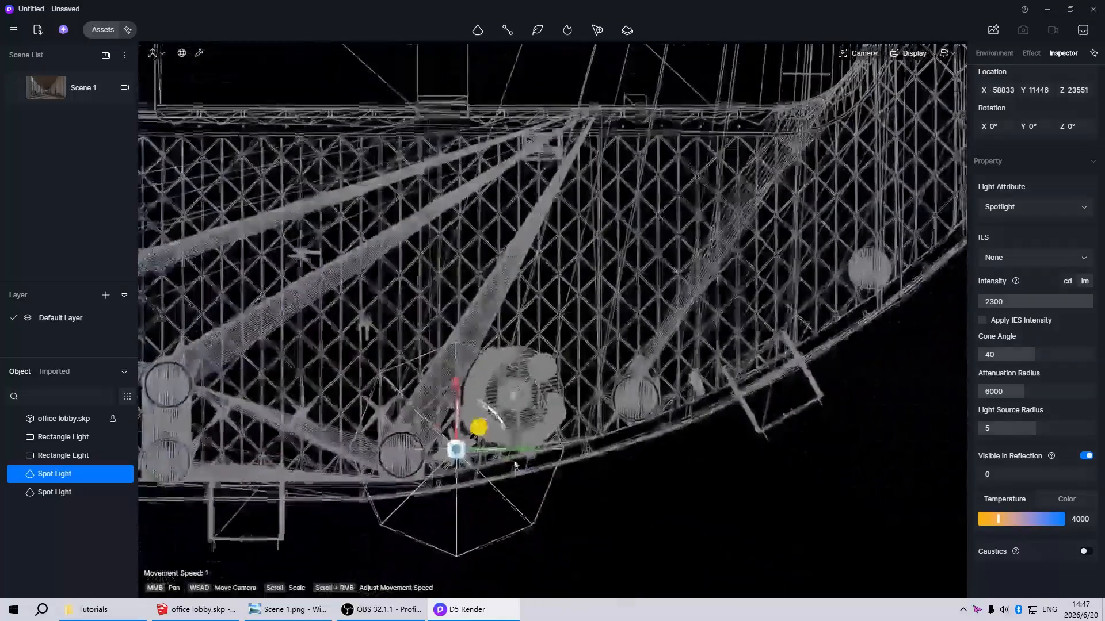
# Group the two spotlights above the seating area, return to Scene 1, and clear the selection
pyautogui.keyDown('ctrl'); pyautogui.click(514, 395); pyautogui.keyUp('ctrl')
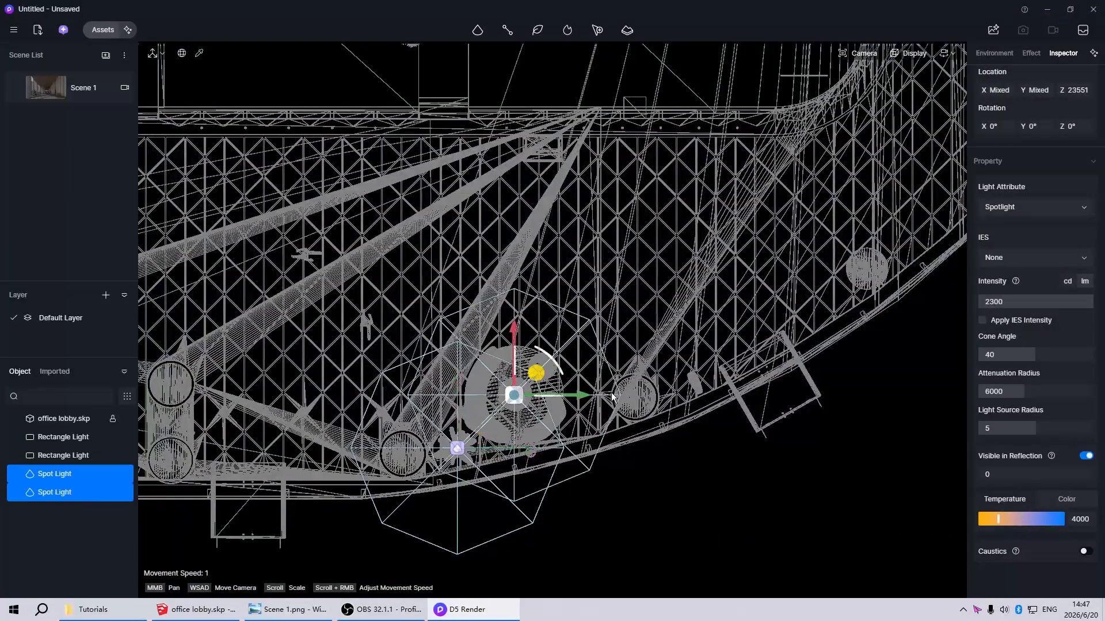
pyautogui.hotkey('ctrl', 'g')
pyautogui.click(35, 88)
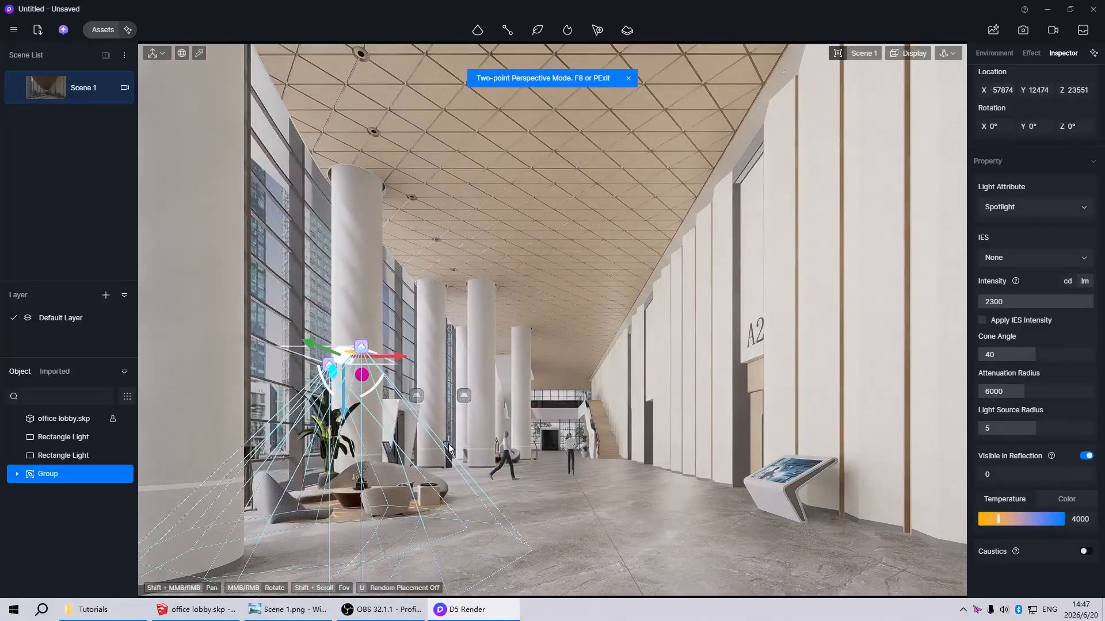
pyautogui.press('Escape')
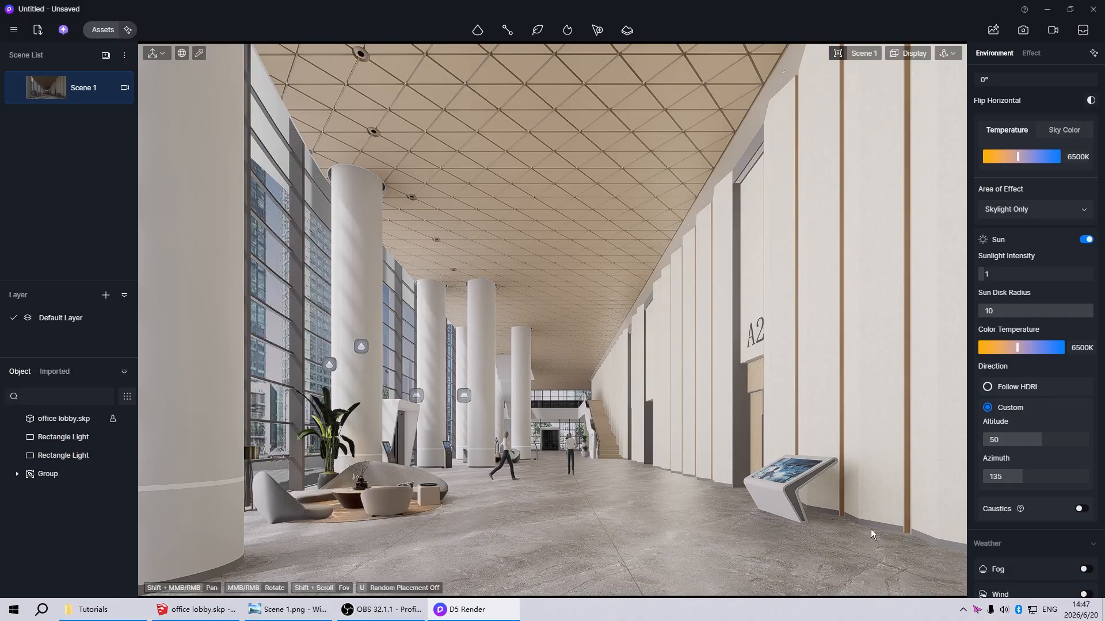
# Place a new spotlight at the foot of the beige wall beside the info kiosk and rotate it 180° to shine upward
pyautogui.moveTo(476, 33)
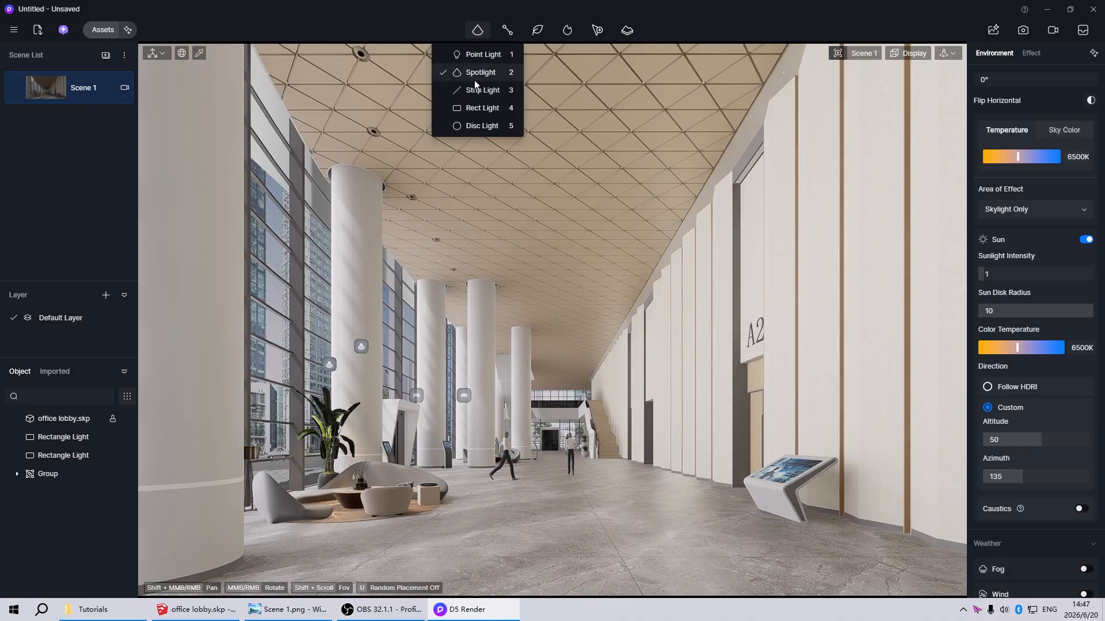
pyautogui.click(474, 78)
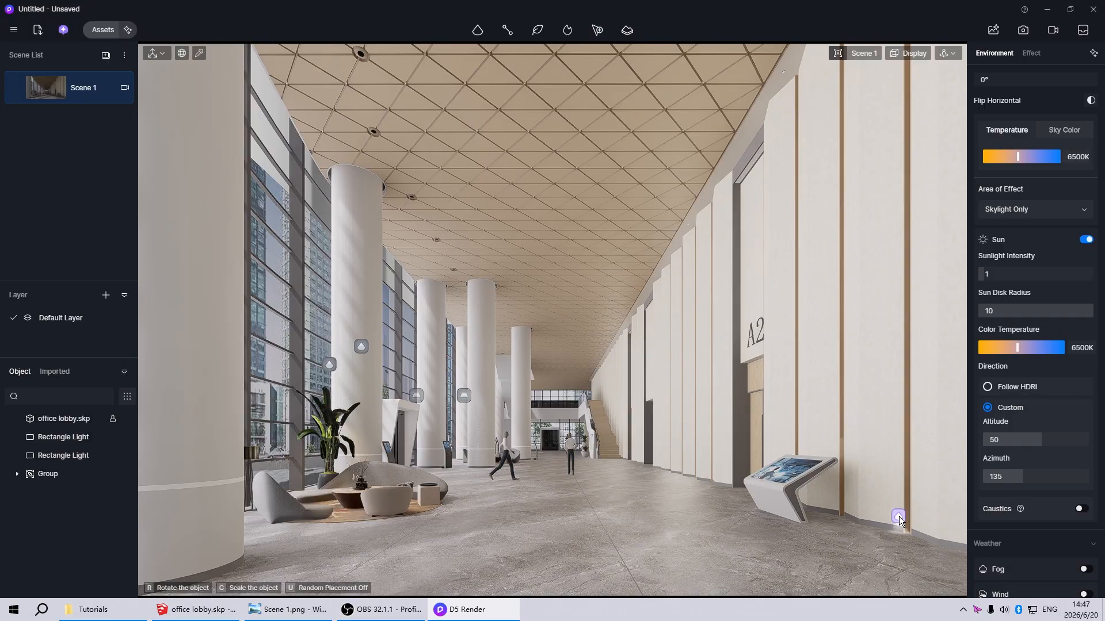
pyautogui.click(898, 516)
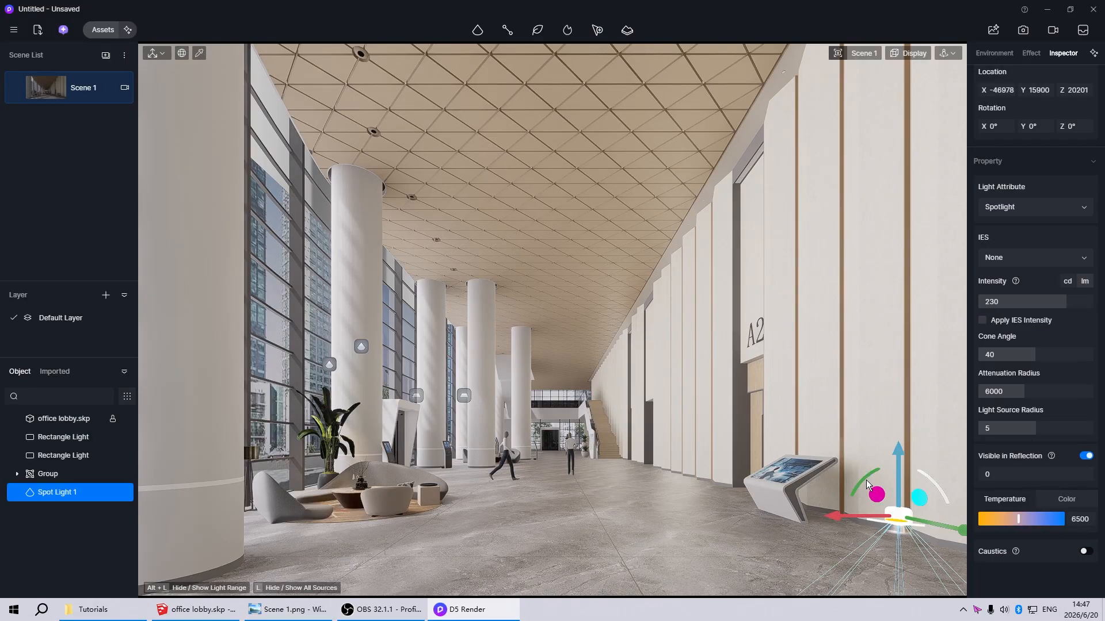
pyautogui.moveTo(867, 484); pyautogui.dragTo(910, 534)
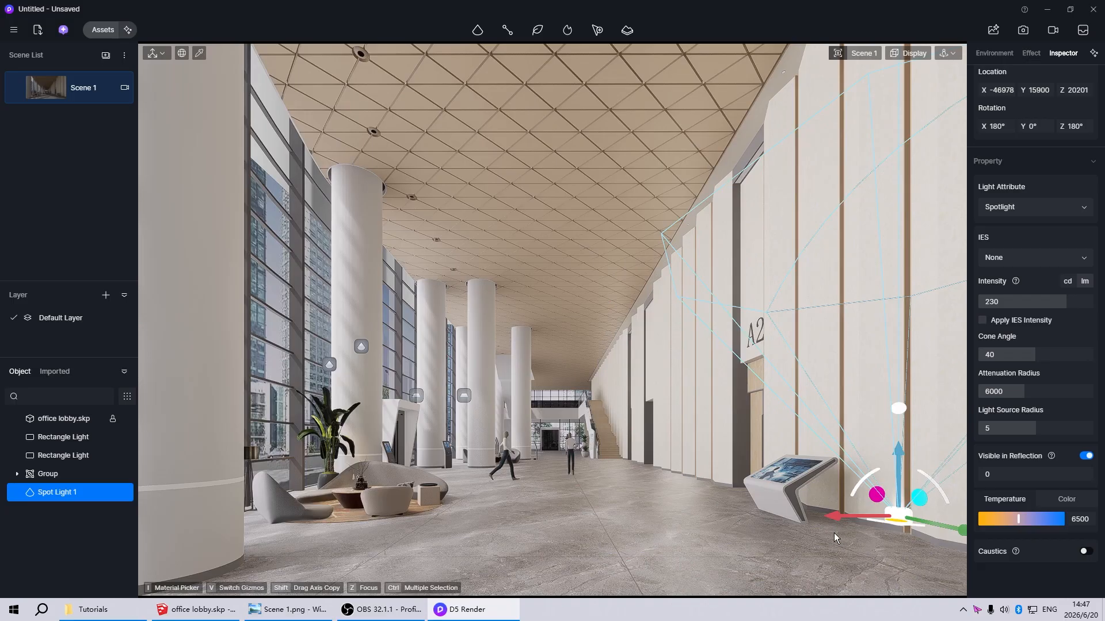
# Set the color temperature of the upward spotlight beside the info kiosk to 4000
pyautogui.click(1079, 525)
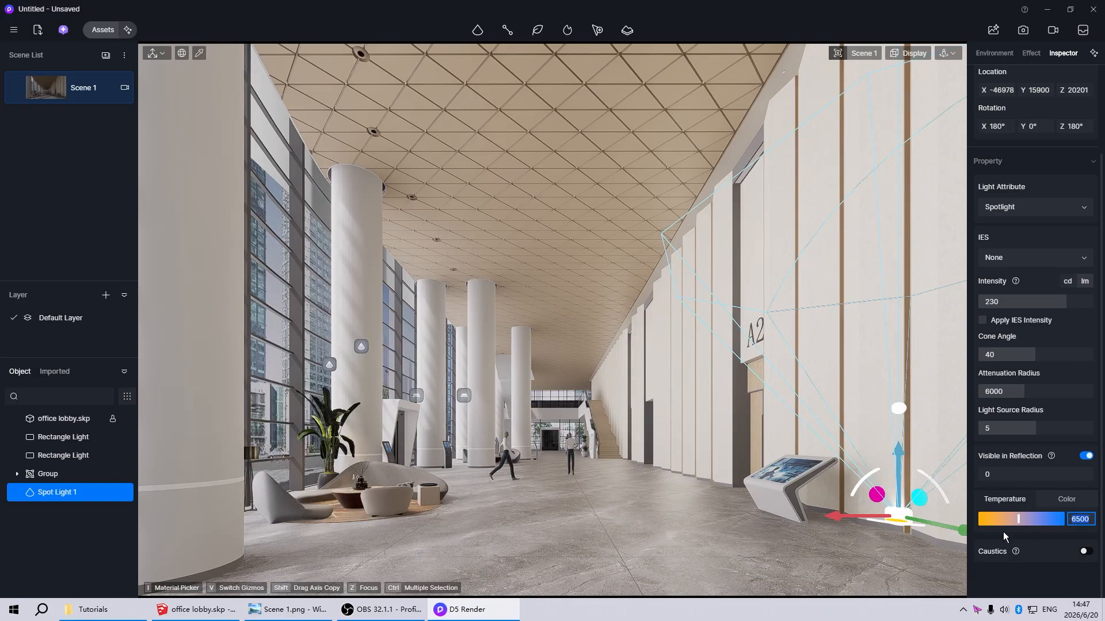
pyautogui.write('4000')
pyautogui.press('Return')
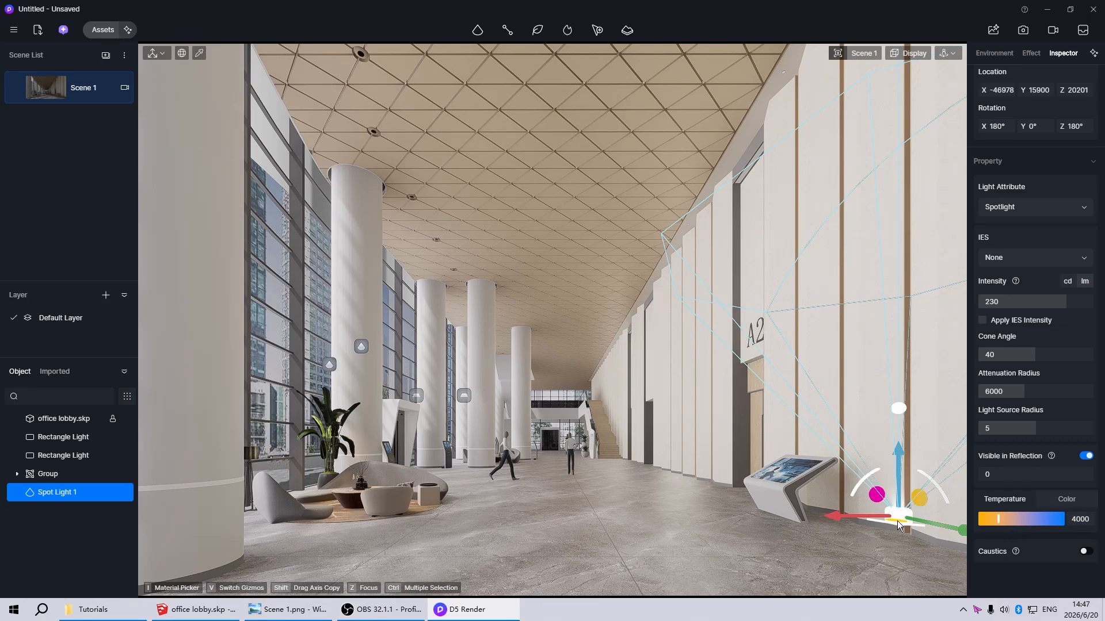
# Move the upward spotlight to the foot of the wall's wood strip at Y 16017 and raise it to Z 19981
pyautogui.scroll(2, 649, 397)
pyautogui.moveTo(633, 435); pyautogui.dragTo(697, 442, button='middle')
pyautogui.scroll(2, 730, 462)
pyautogui.moveTo(859, 422); pyautogui.dragTo(640, 393, button='right')
pyautogui.moveTo(640, 394); pyautogui.dragTo(639, 412)
pyautogui.moveTo(674, 481); pyautogui.dragTo(682, 487)
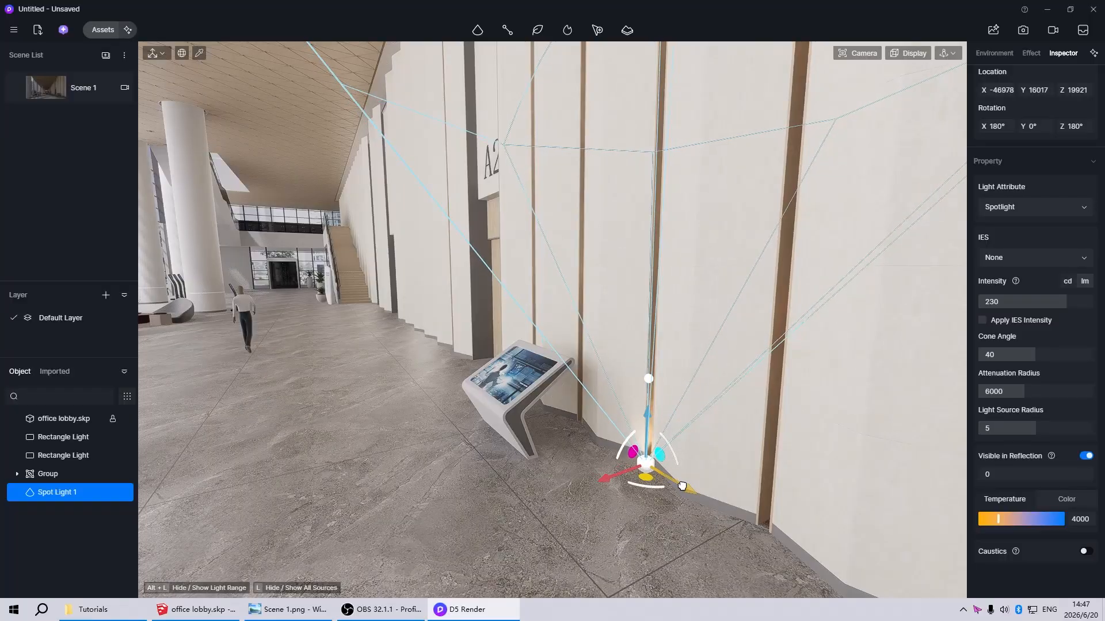
pyautogui.scroll(5, 664, 481)
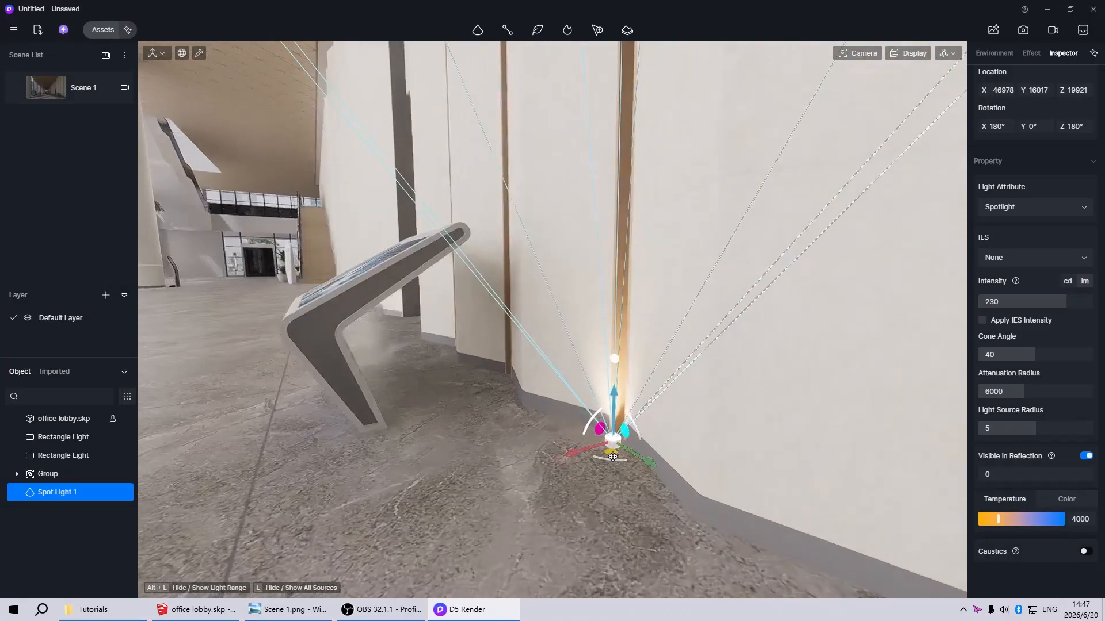
pyautogui.moveTo(639, 468); pyautogui.dragTo(609, 459, button='right')
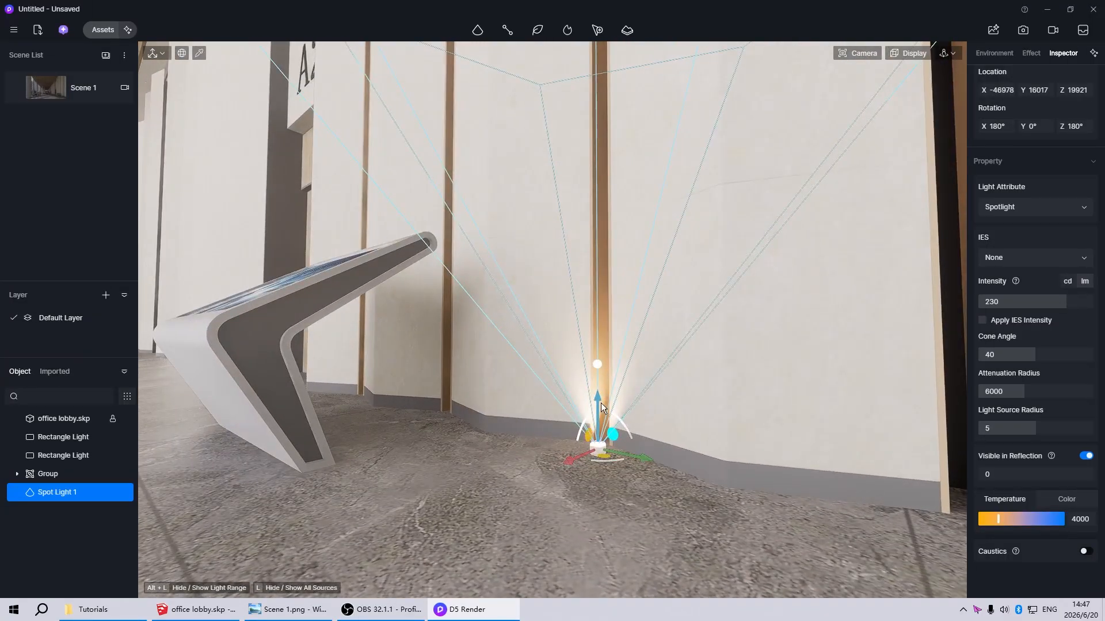
pyautogui.moveTo(600, 403); pyautogui.dragTo(598, 391)
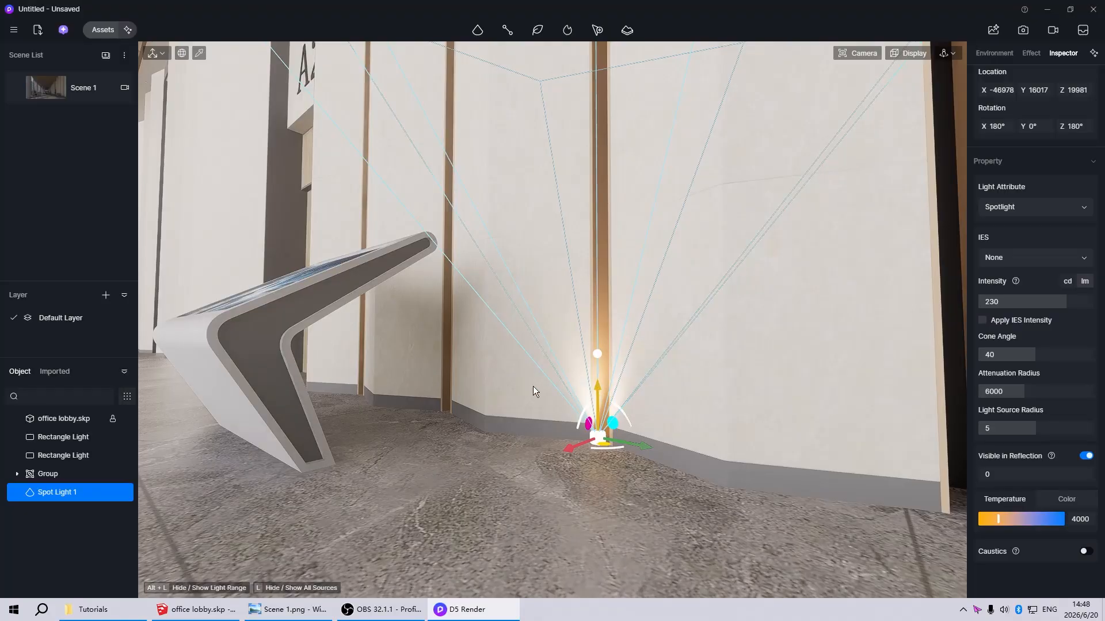
# With the wall spotlight selected, show the lobby in the parallel Top view with wireframe display
pyautogui.scroll(-4, 498, 388)
pyautogui.moveTo(641, 356); pyautogui.dragTo(668, 370, button='right')
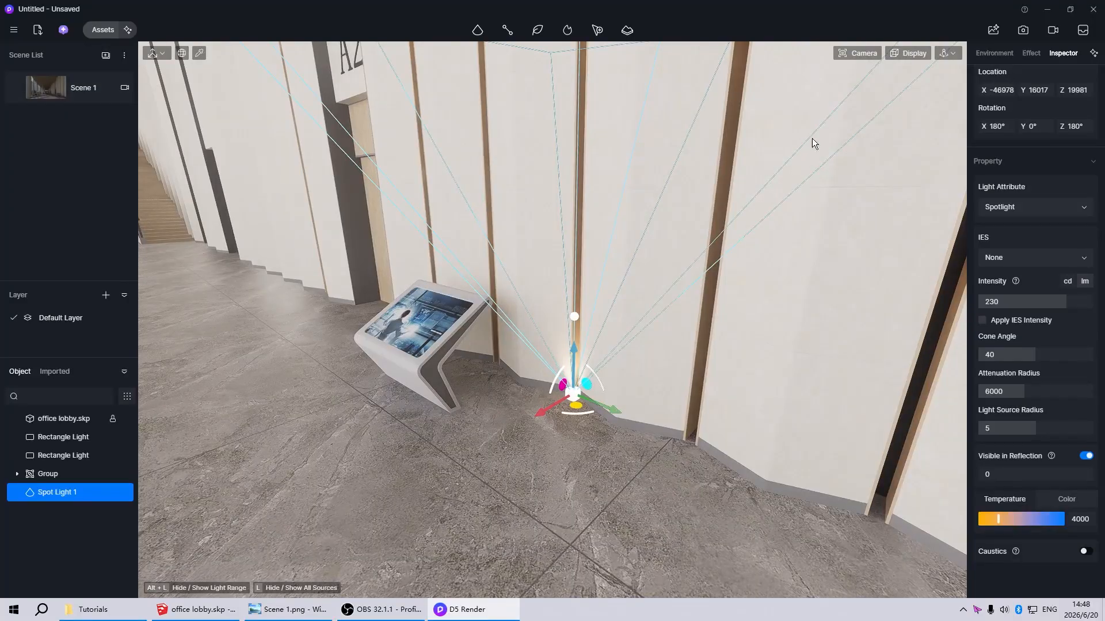
pyautogui.click(857, 53)
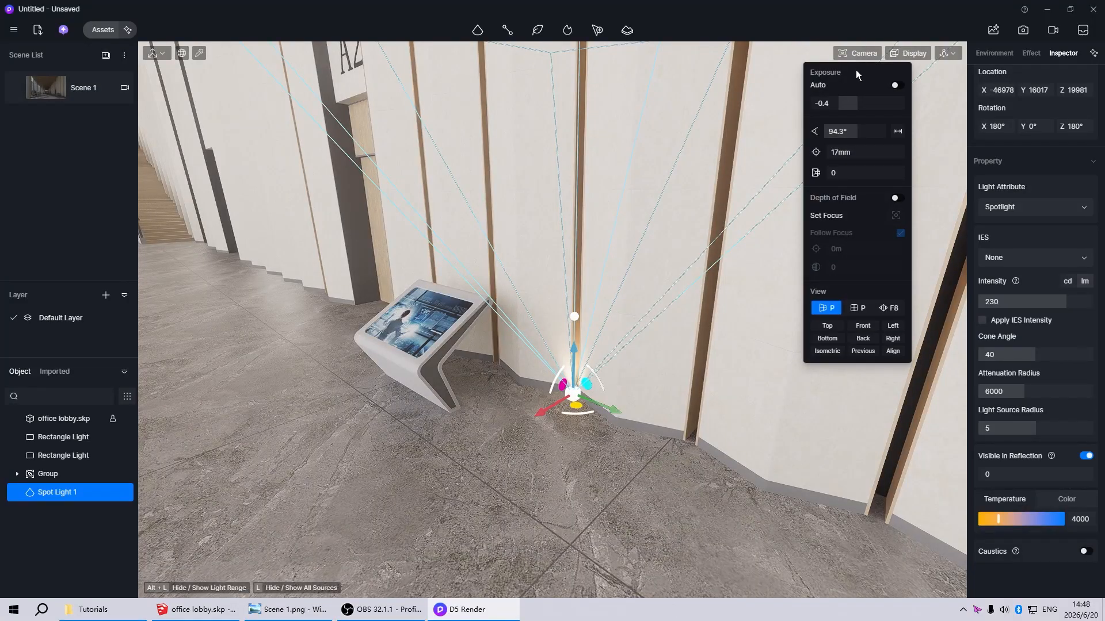
pyautogui.click(643, 381)
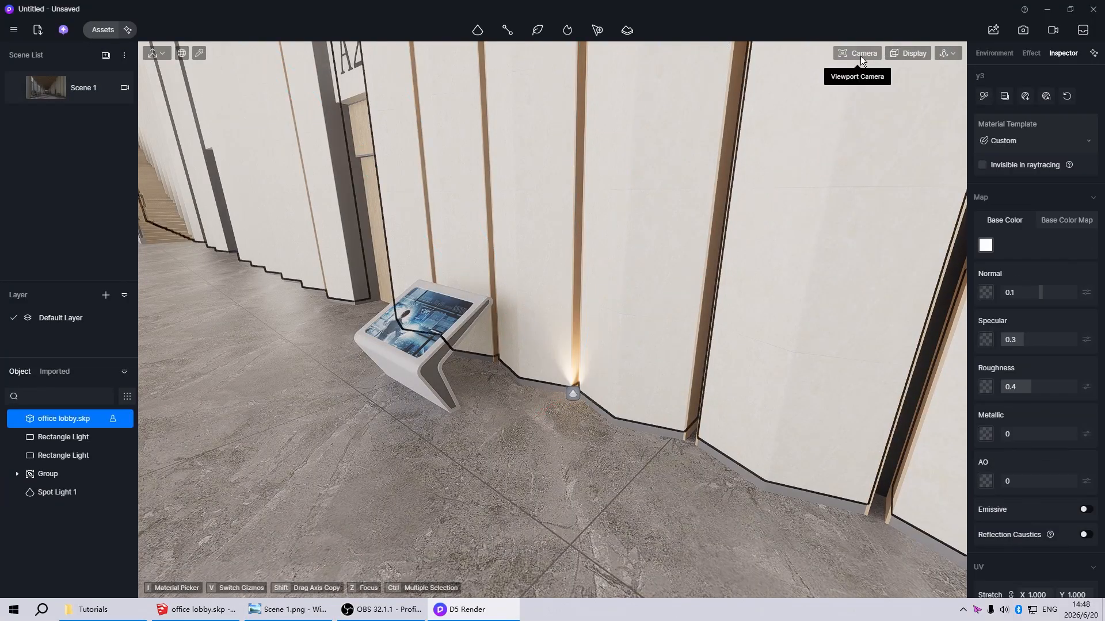
pyautogui.click(570, 394)
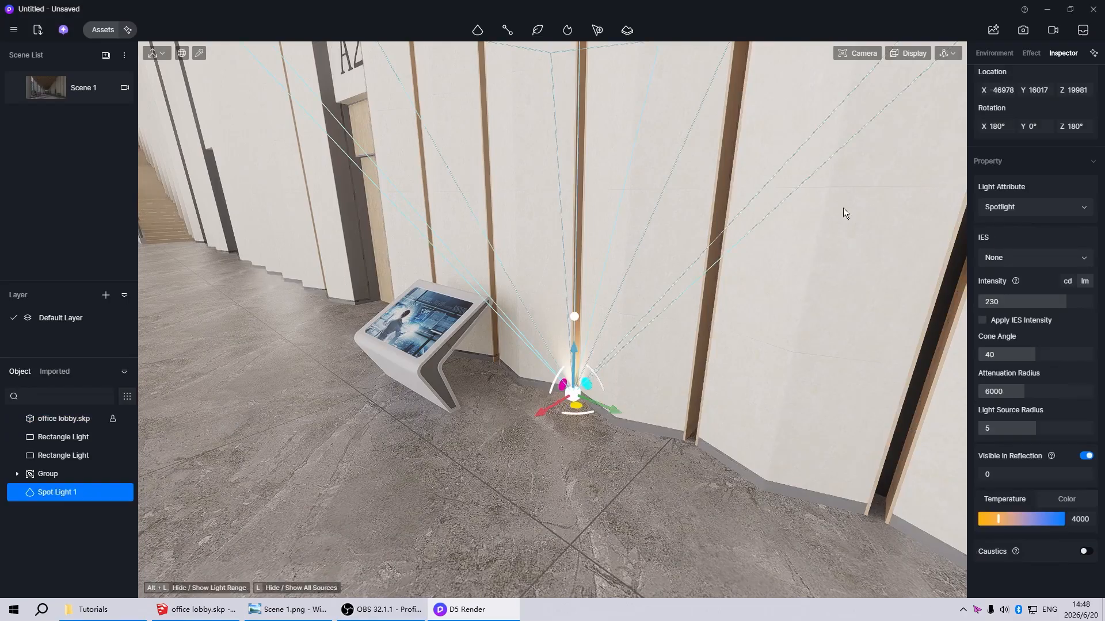
pyautogui.click(862, 53)
pyautogui.click(826, 325)
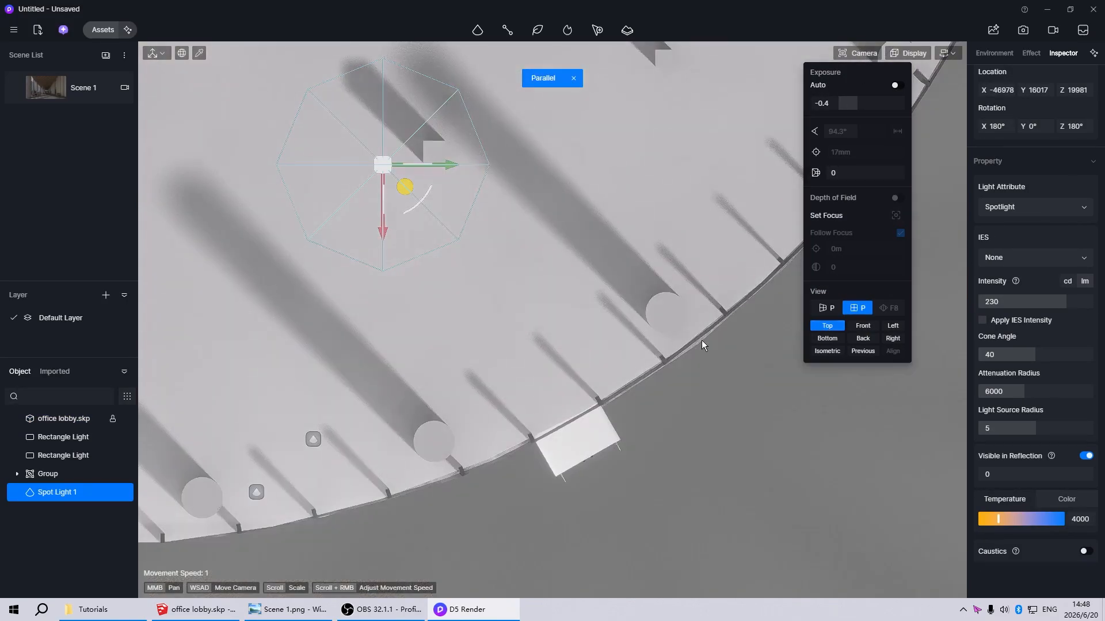
pyautogui.click(910, 53)
pyautogui.click(898, 134)
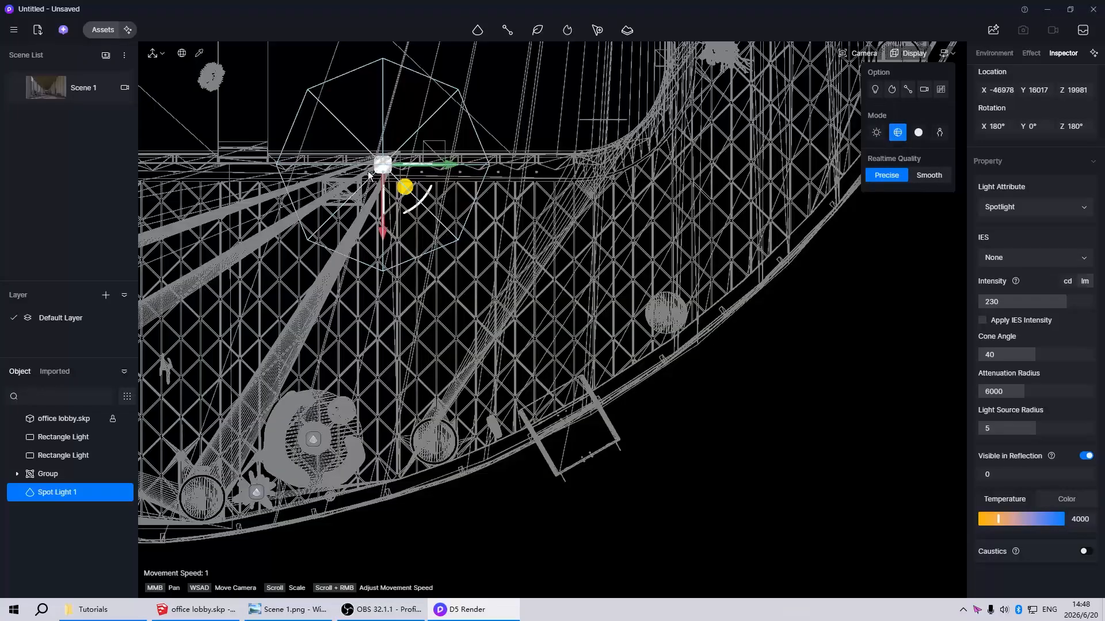
# Copy the wall spotlight along the wall to the neighboring strips at about Y 17404, 18800 and 20172
pyautogui.moveTo(368, 176); pyautogui.dragTo(463, 321, button='middle')
pyautogui.scroll(10, 367, 177)
pyautogui.moveTo(345, 300); pyautogui.dragTo(316, 295, button='middle')
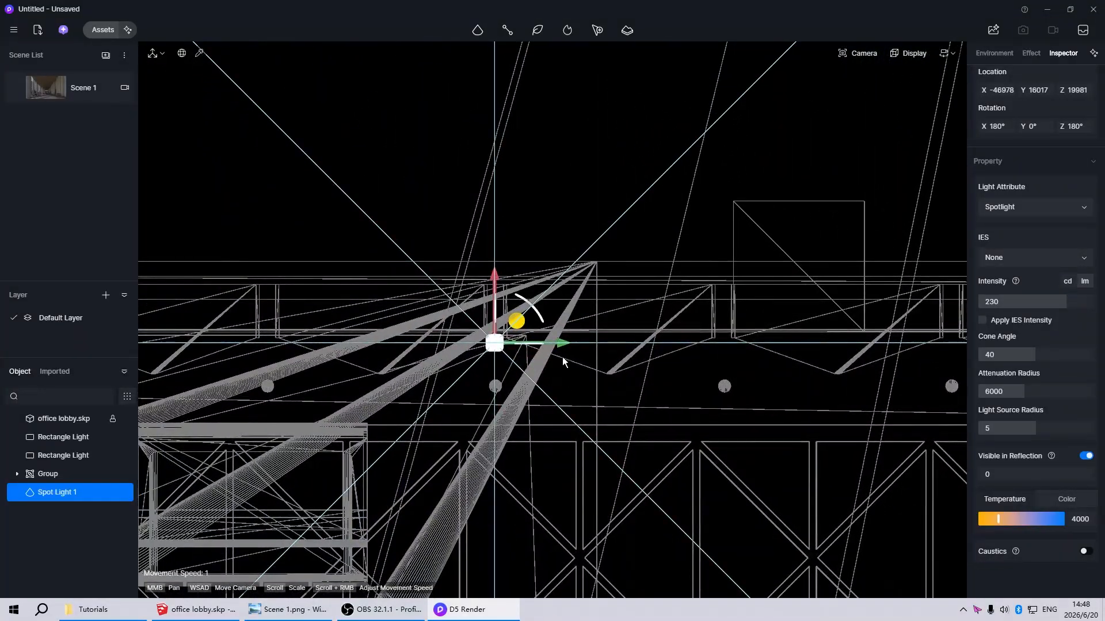
pyautogui.keyDown('shift'); pyautogui.moveTo(561, 347); pyautogui.dragTo(793, 364); pyautogui.keyUp('shift')
pyautogui.scroll(-4, 453, 372)
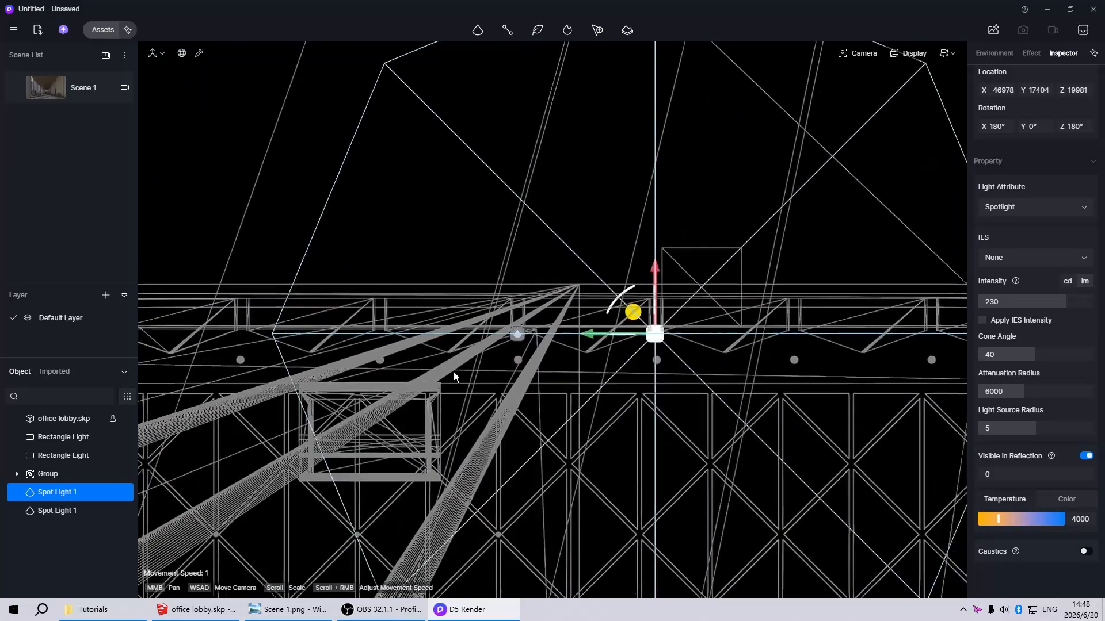
pyautogui.moveTo(557, 371); pyautogui.dragTo(371, 384, button='middle')
pyautogui.keyDown('shift'); pyautogui.moveTo(522, 349); pyautogui.dragTo(661, 365); pyautogui.keyUp('shift')
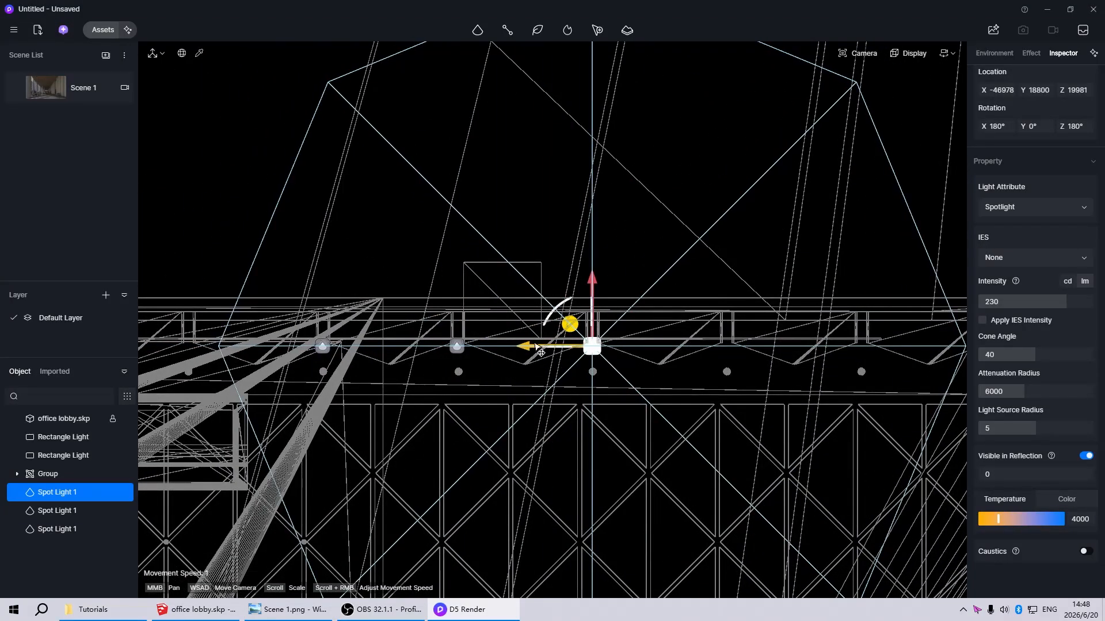
pyautogui.keyDown('shift'); pyautogui.moveTo(539, 351); pyautogui.dragTo(670, 353); pyautogui.keyUp('shift')
pyautogui.scroll(-2, 727, 383)
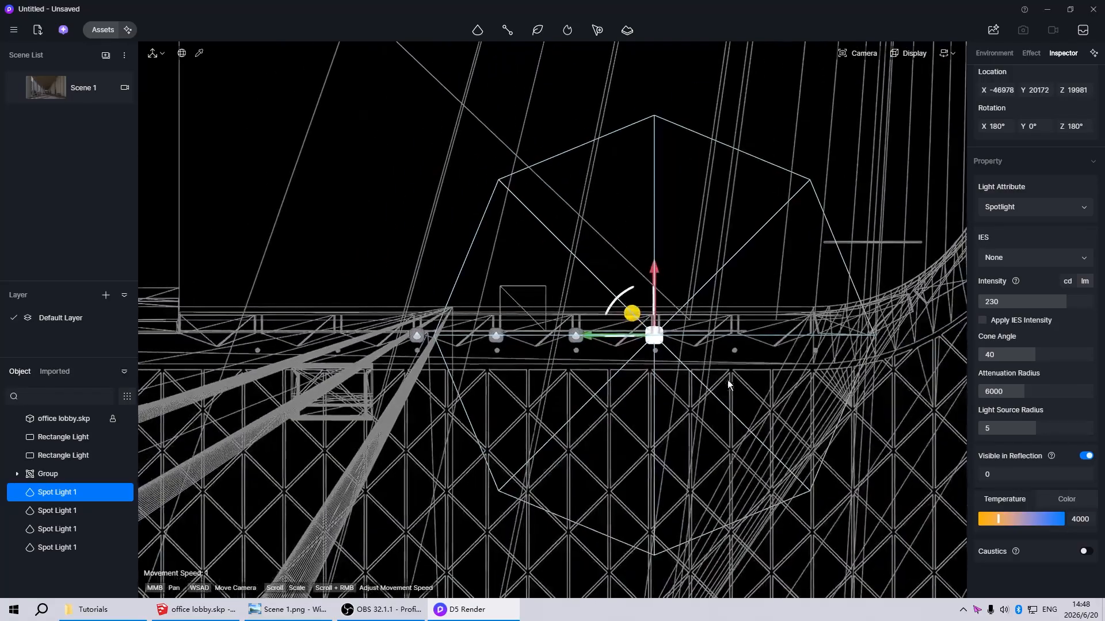
# Copy the spotlight to the first strip on the opposite side of the original, at about Y 14668, and fine-tune its position
pyautogui.keyDown('shift'); pyautogui.moveTo(590, 336); pyautogui.dragTo(267, 330); pyautogui.keyUp('shift')
pyautogui.scroll(3, 266, 331)
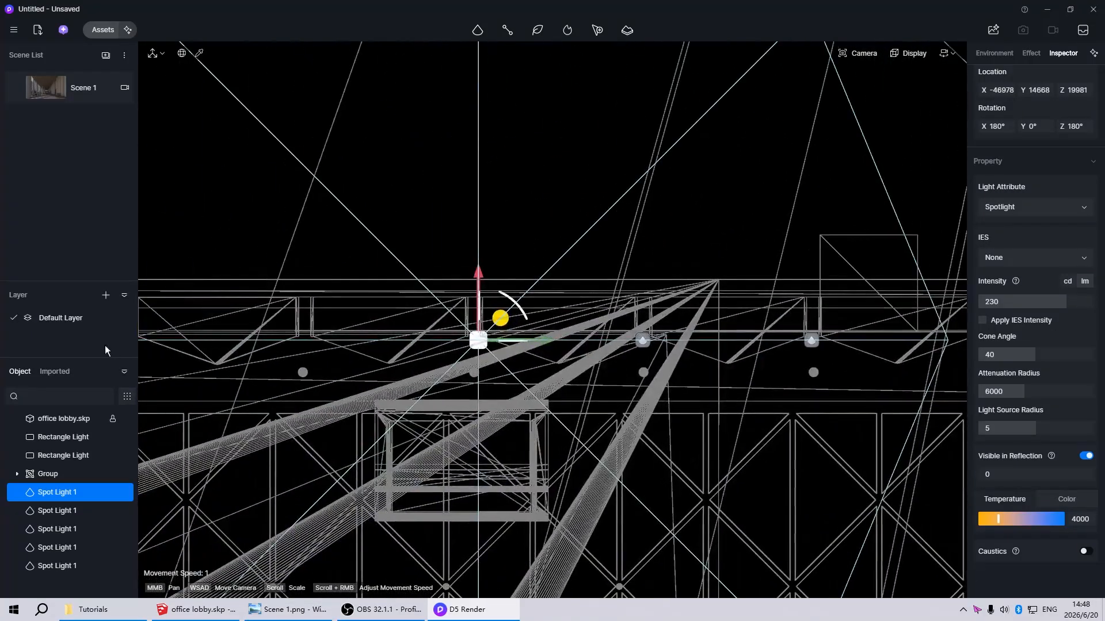
pyautogui.scroll(3, 432, 387)
pyautogui.moveTo(435, 372); pyautogui.dragTo(425, 366)
pyautogui.scroll(-5, 449, 380)
# Continue copying the spotlight along the wall strips past the doorway gap, down to about Y 2232, and clear the selection
pyautogui.moveTo(432, 391); pyautogui.dragTo(822, 388, button='middle')
pyautogui.moveTo(777, 344); pyautogui.dragTo(197, 357)
pyautogui.moveTo(455, 357); pyautogui.dragTo(828, 348, button='middle')
pyautogui.keyDown('shift'); pyautogui.moveTo(560, 337); pyautogui.dragTo(415, 344); pyautogui.keyUp('shift')
pyautogui.scroll(-5, 737, 380)
pyautogui.moveTo(389, 378); pyautogui.dragTo(656, 377, button='middle')
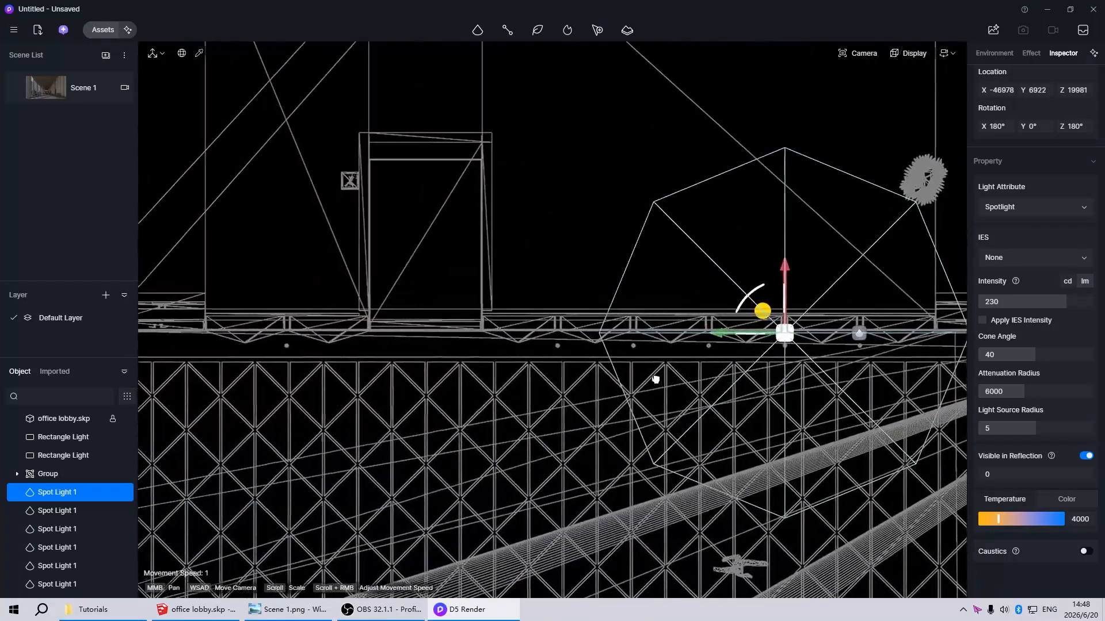
pyautogui.keyDown('shift'); pyautogui.moveTo(724, 340); pyautogui.dragTo(496, 340); pyautogui.keyUp('shift')
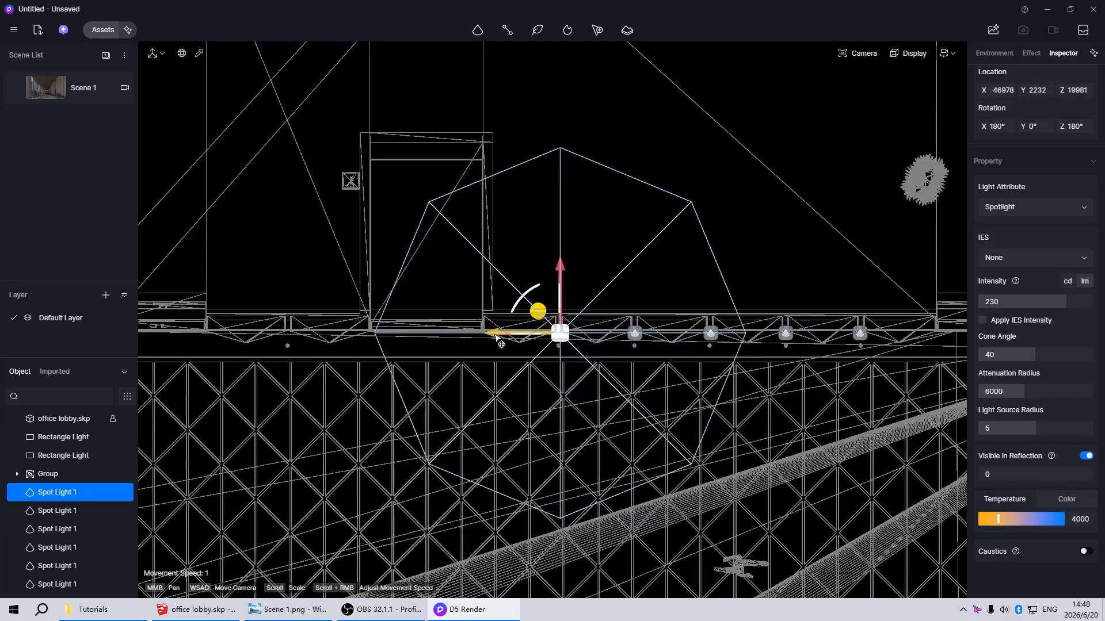
pyautogui.click(530, 225)
# Select the whole row of wall spotlights in the top view and group them
pyautogui.scroll(-6, 322, 368)
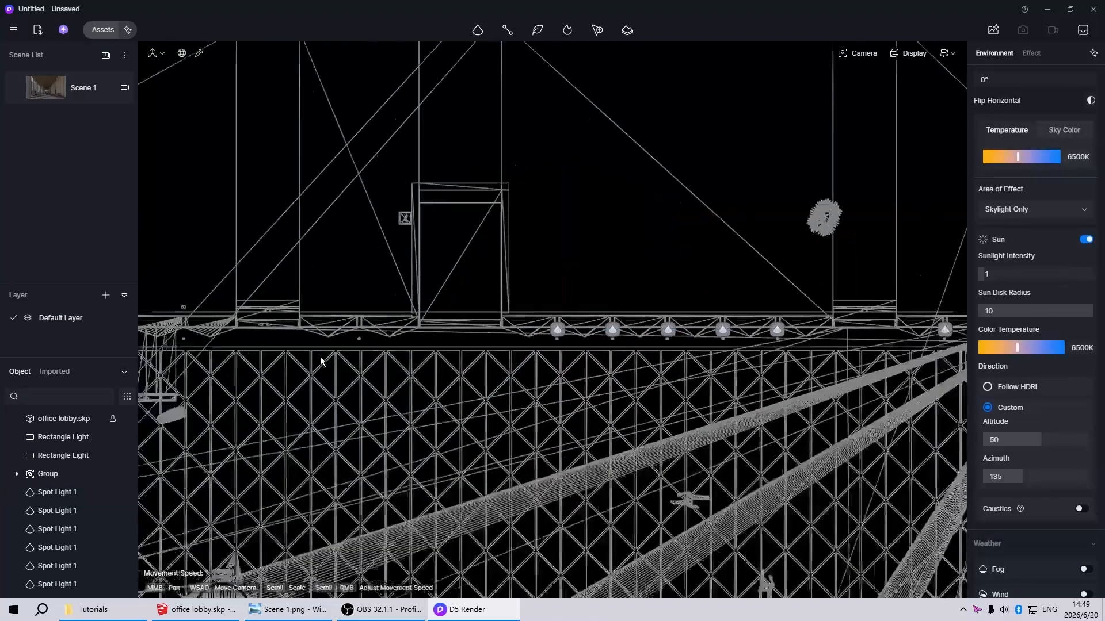
pyautogui.scroll(-5, 321, 368)
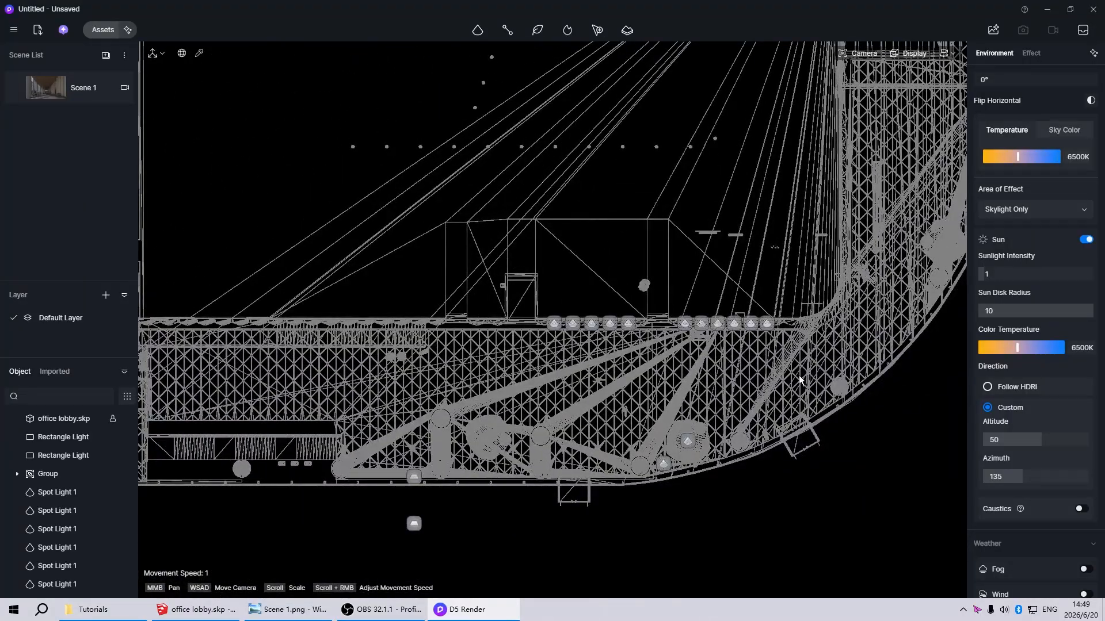
pyautogui.moveTo(520, 286); pyautogui.dragTo(788, 403)
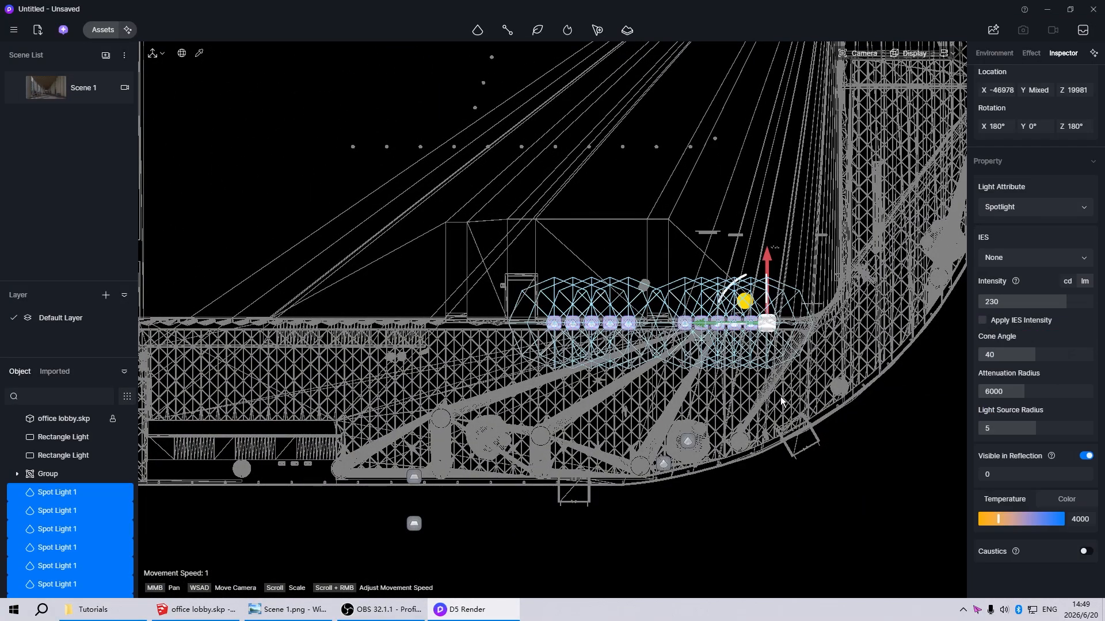
pyautogui.hotkey('ctrl', 'g')
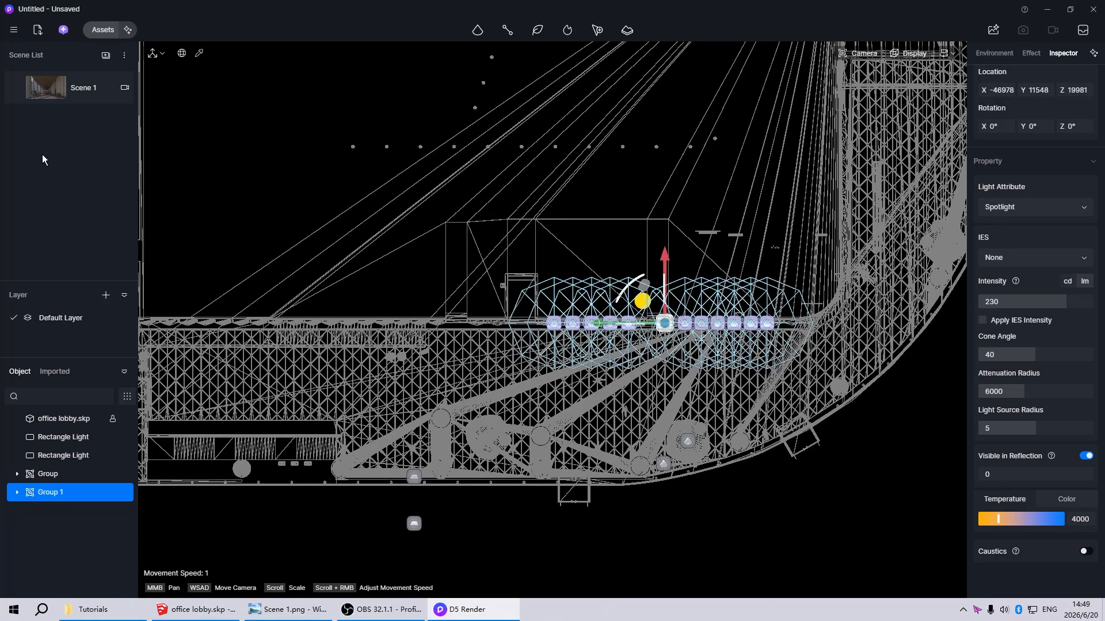
# Return to Scene 1, reduce the wall spotlight group's attenuation radius to about 2700, and clear the selection
pyautogui.click(48, 93)
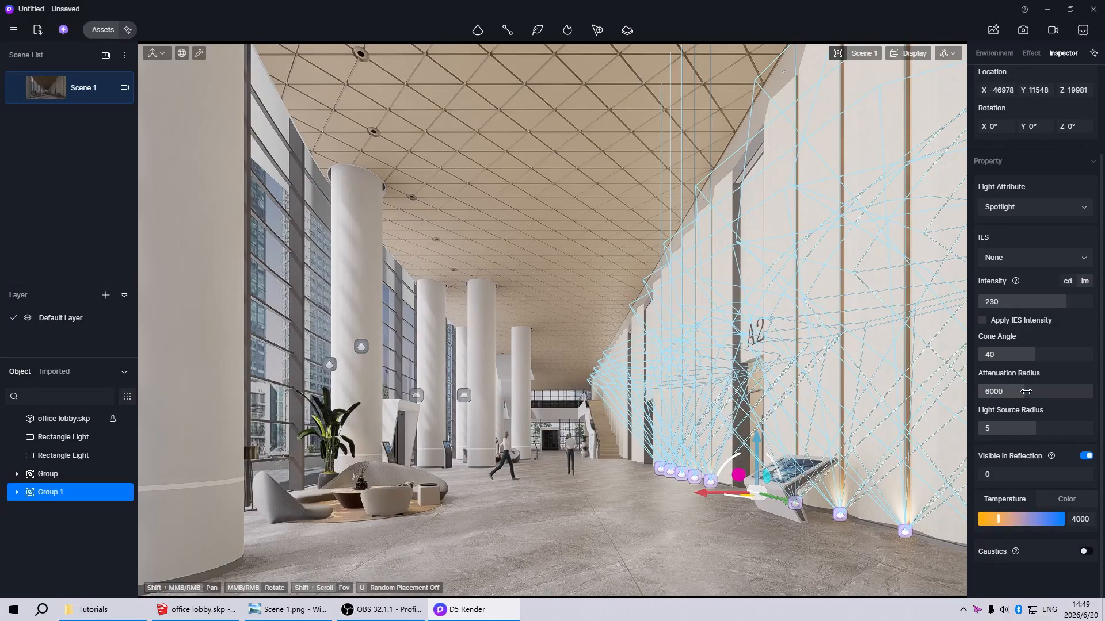
pyautogui.moveTo(1026, 392); pyautogui.dragTo(1001, 392)
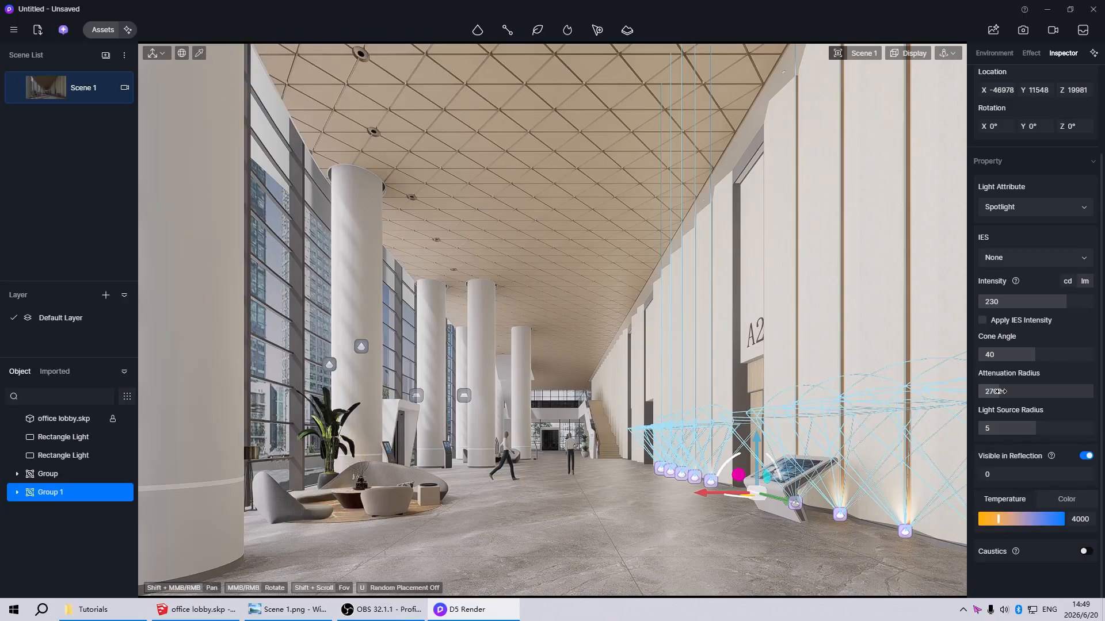
pyautogui.click(958, 396)
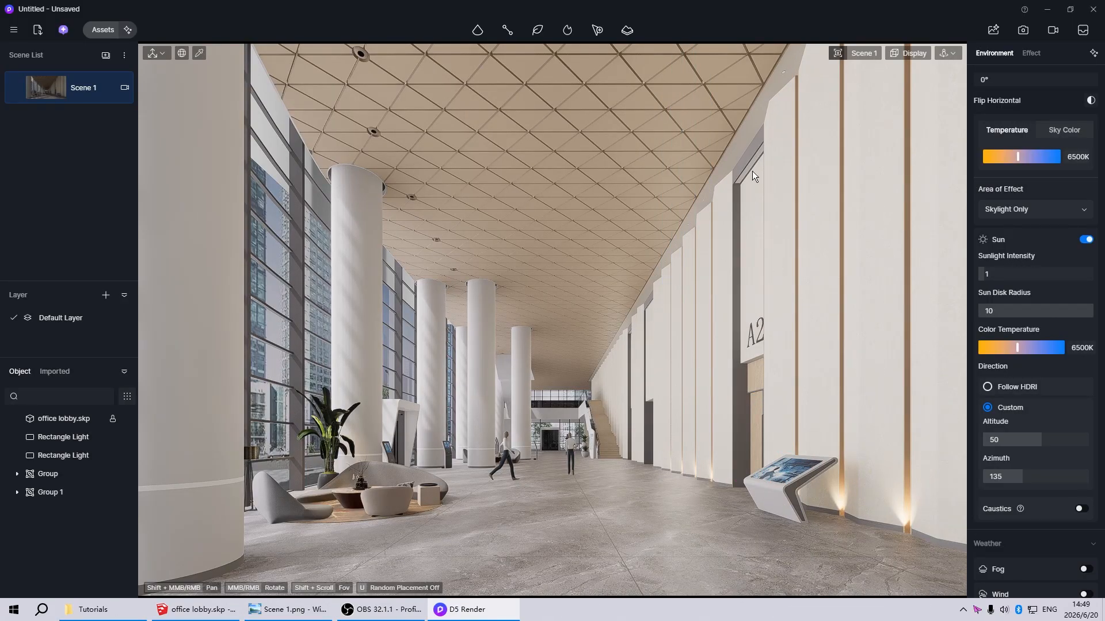
# Make the panel material above the A2 doorway emissive with intensity 50 and an emissive color temperature of 5000
pyautogui.scroll(10, 761, 164)
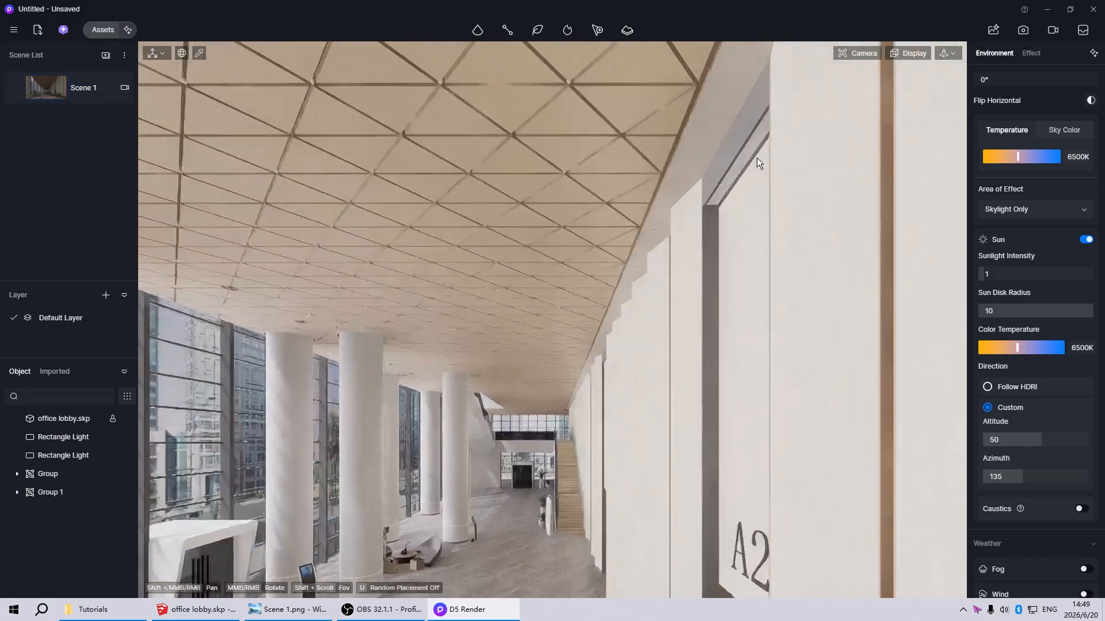
pyautogui.click(740, 144)
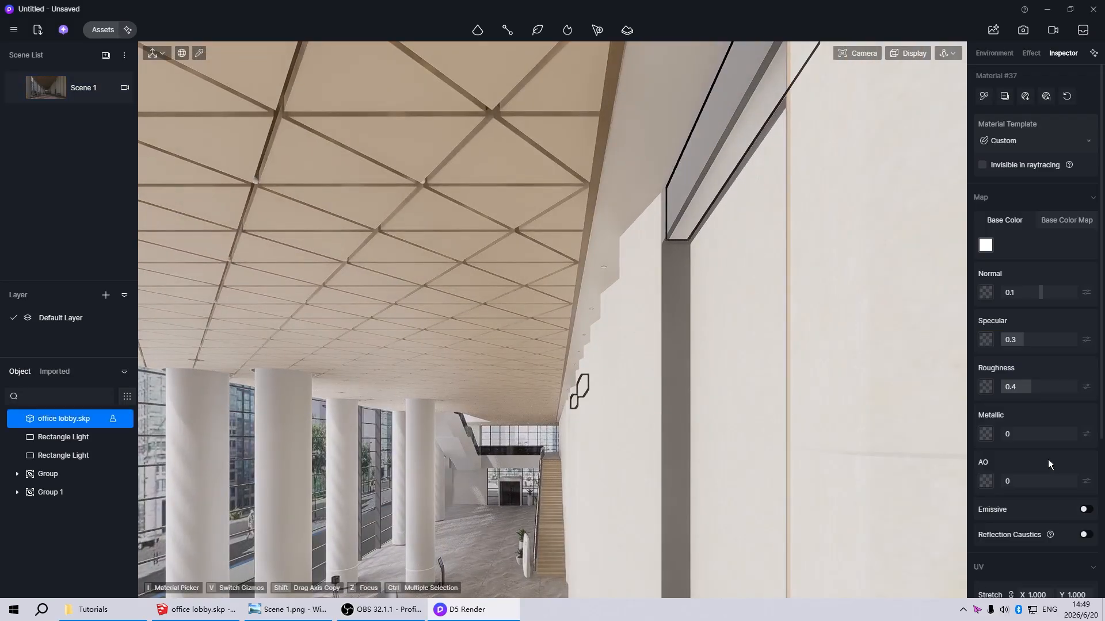
pyautogui.scroll(-3, 1038, 442)
pyautogui.click(1086, 313)
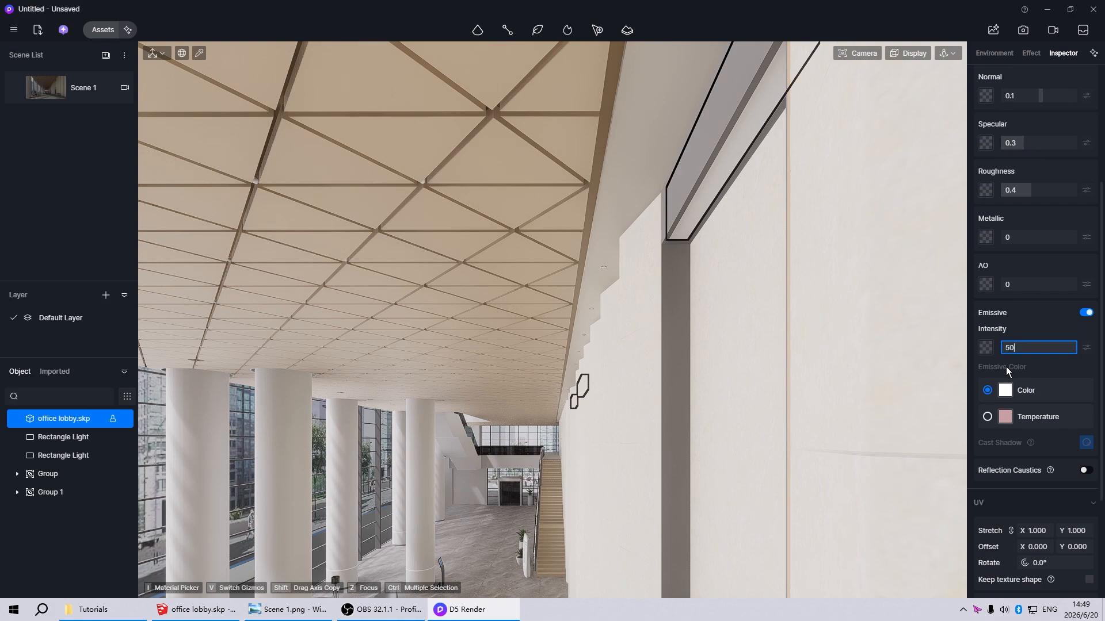
pyautogui.write('50')
pyautogui.press('Return')
pyautogui.click(996, 424)
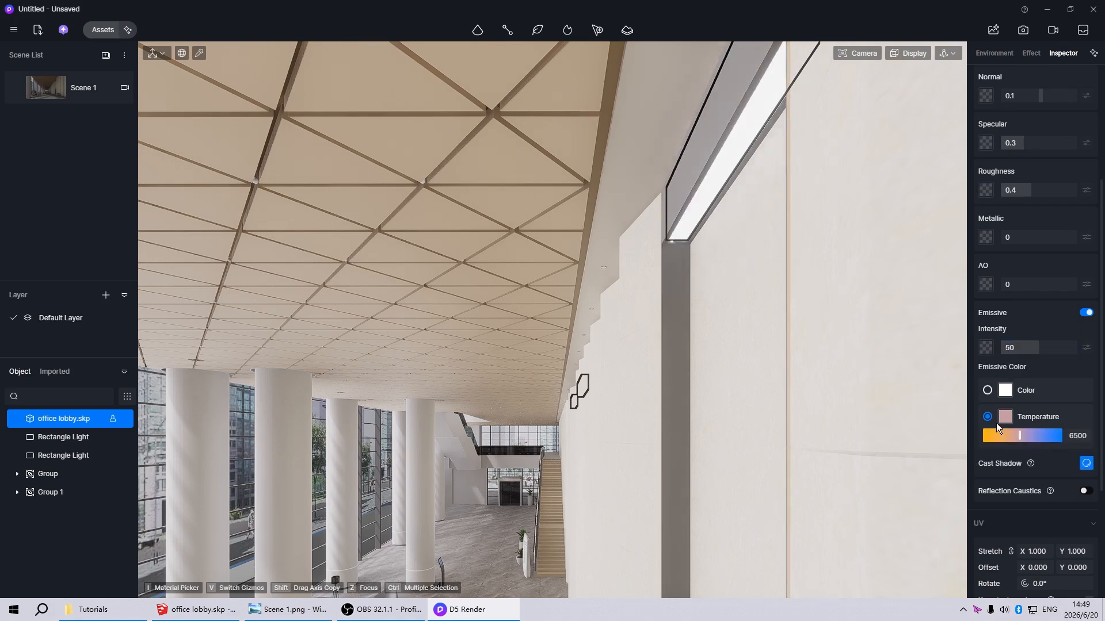
pyautogui.click(1077, 435)
pyautogui.write('5000')
pyautogui.press('Return')
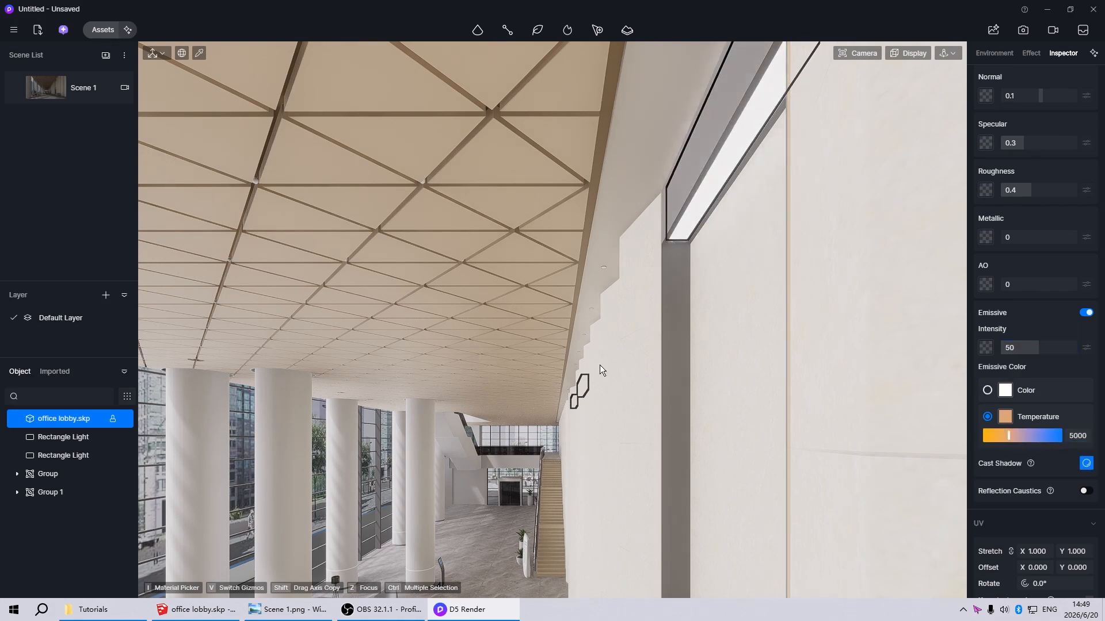
# Copy the emissive panel material from above the A2 doorway onto the round ceiling-joint fixtures and the column light bands, restoring the Scene 1 view
pyautogui.scroll(-3, 587, 361)
pyautogui.scroll(-1, 708, 354)
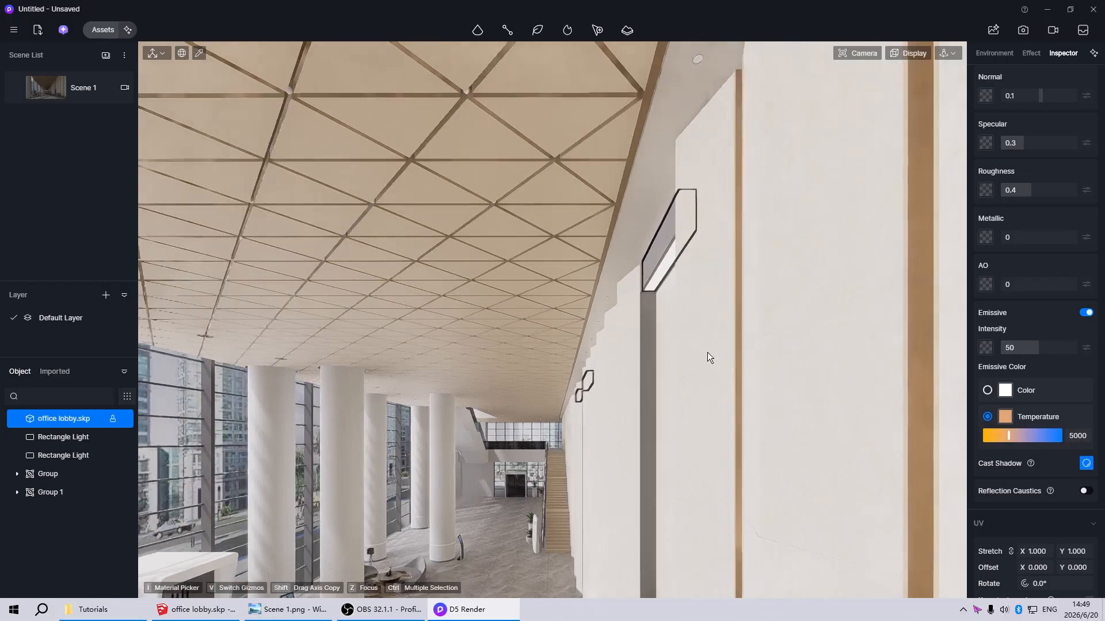
pyautogui.scroll(8, 482, 192)
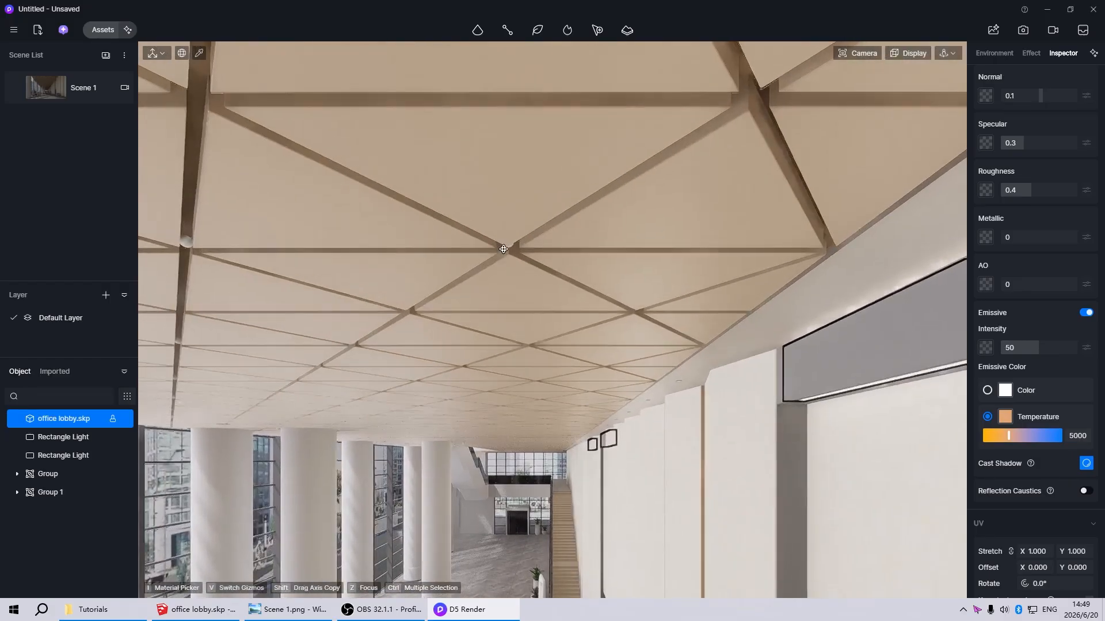
pyautogui.scroll(-4, 510, 349)
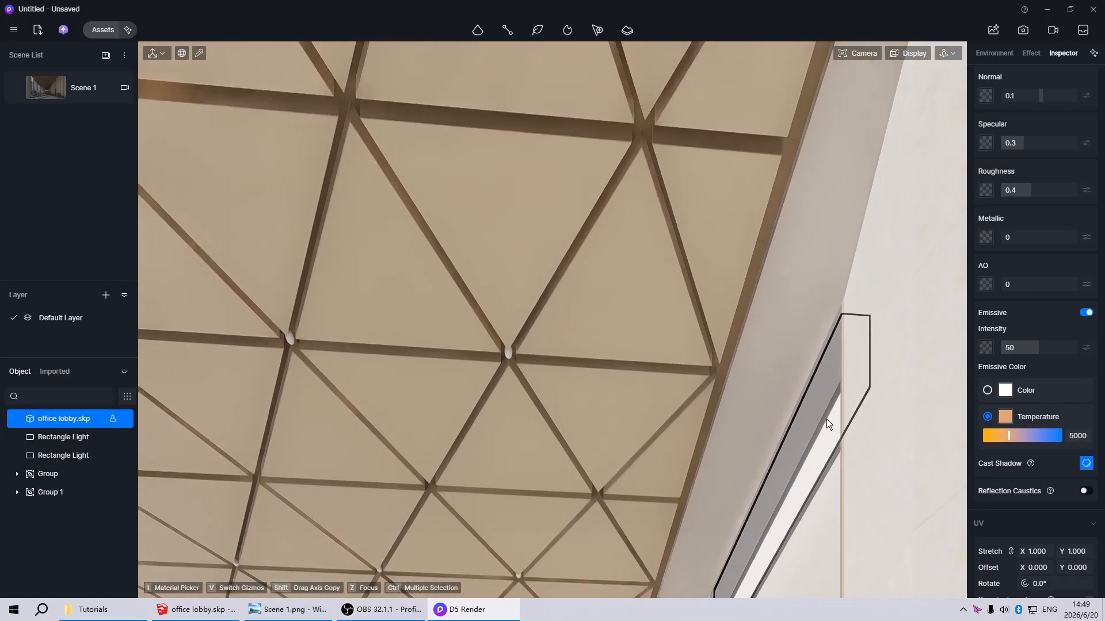
pyautogui.click(826, 439)
pyautogui.click(828, 438)
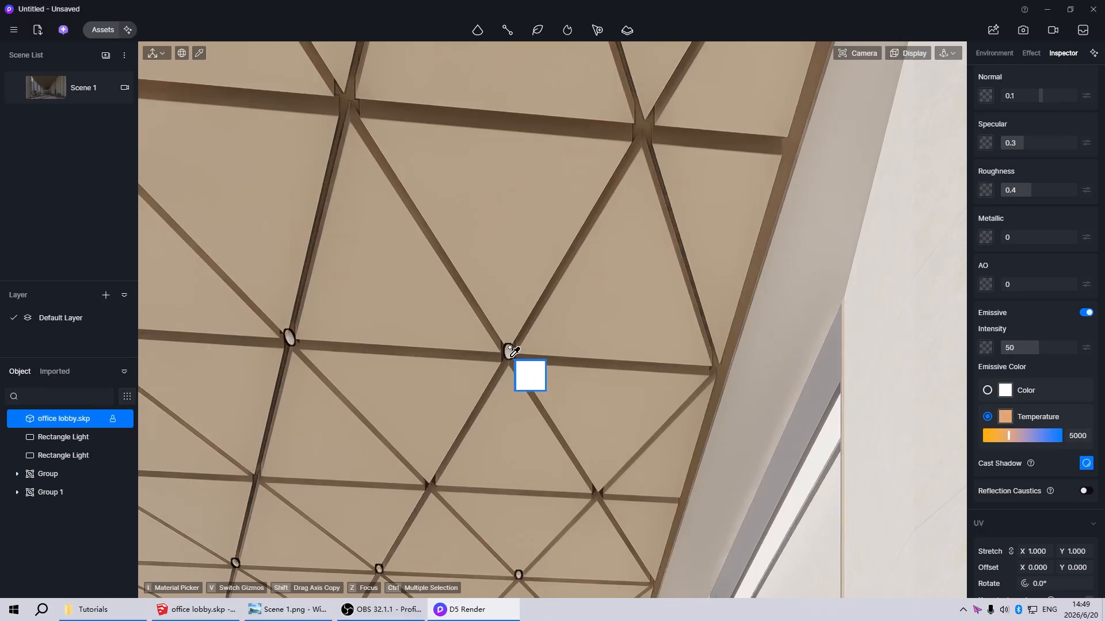
pyautogui.click(69, 87)
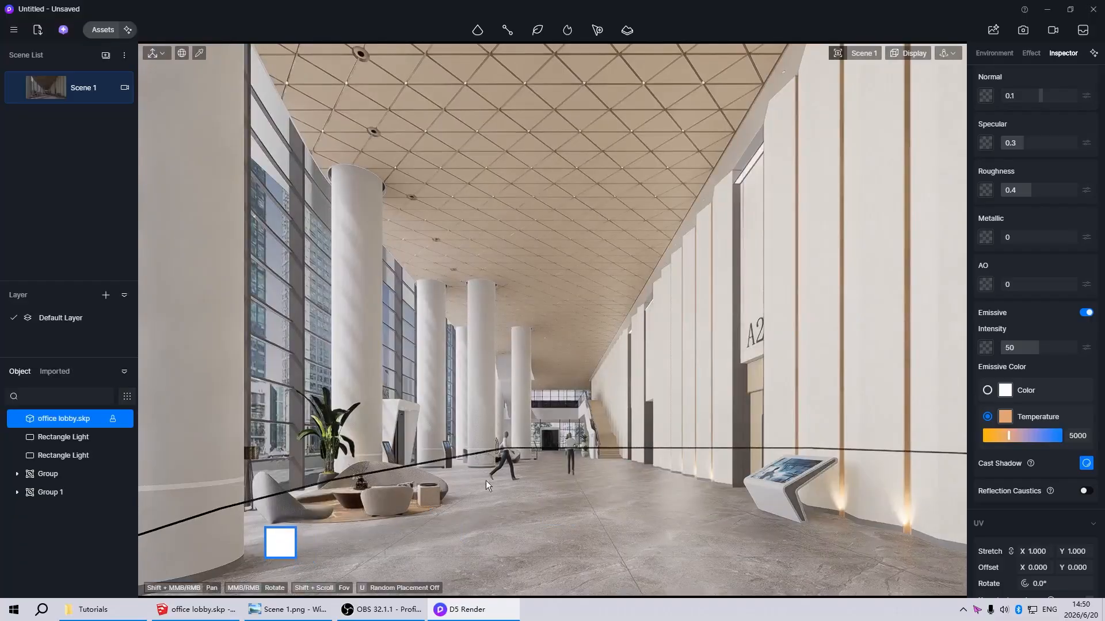
pyautogui.press('Escape')
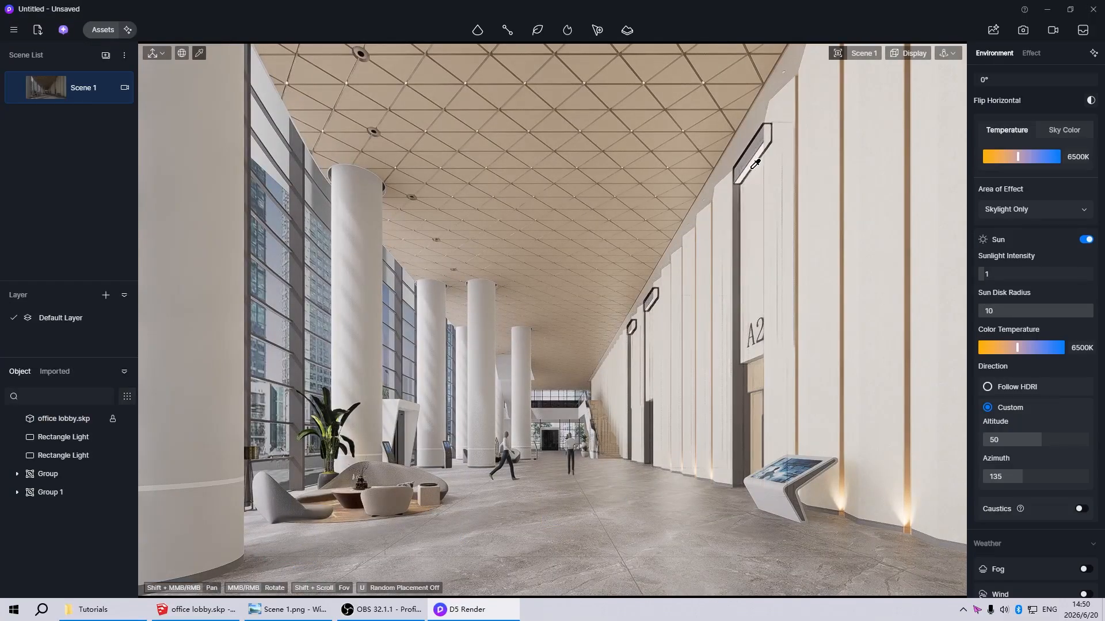
pyautogui.click(755, 164)
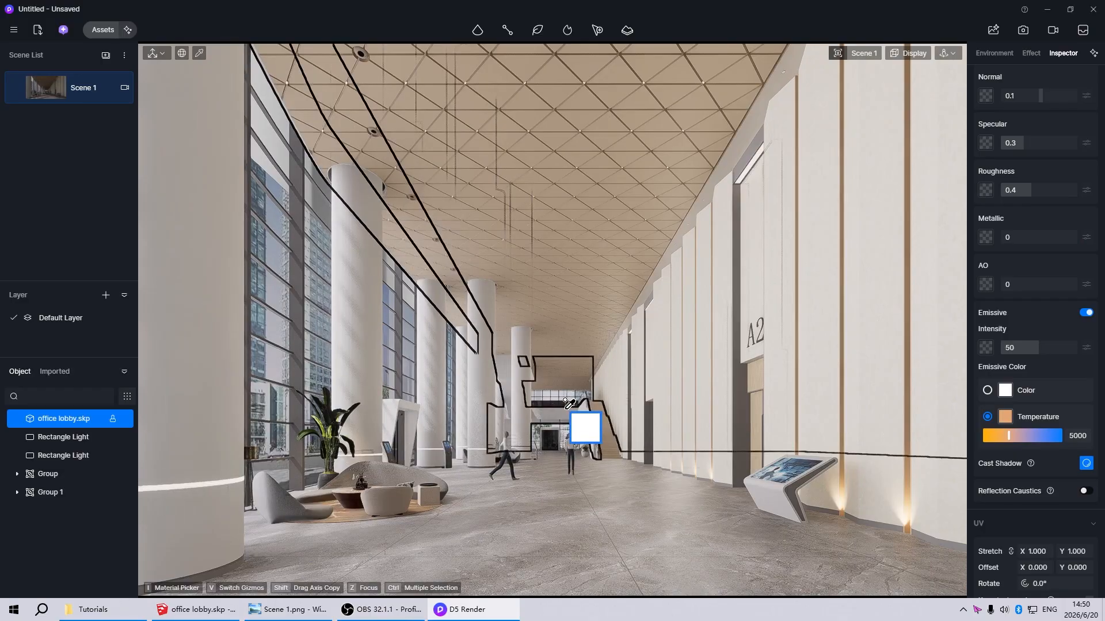
pyautogui.press('Escape')
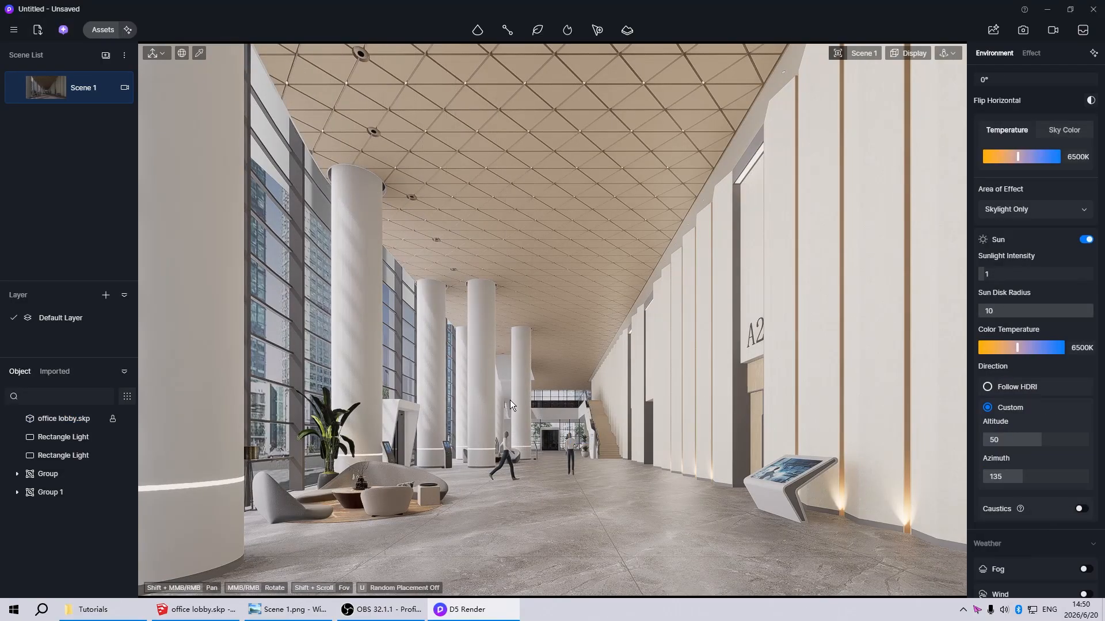
# Make the exterior city backdrop material emissive with intensity 10, return to the Scene 1 view, and clear the selection
pyautogui.scroll(2, 750, 402)
pyautogui.scroll(-5, 751, 401)
pyautogui.click(336, 365)
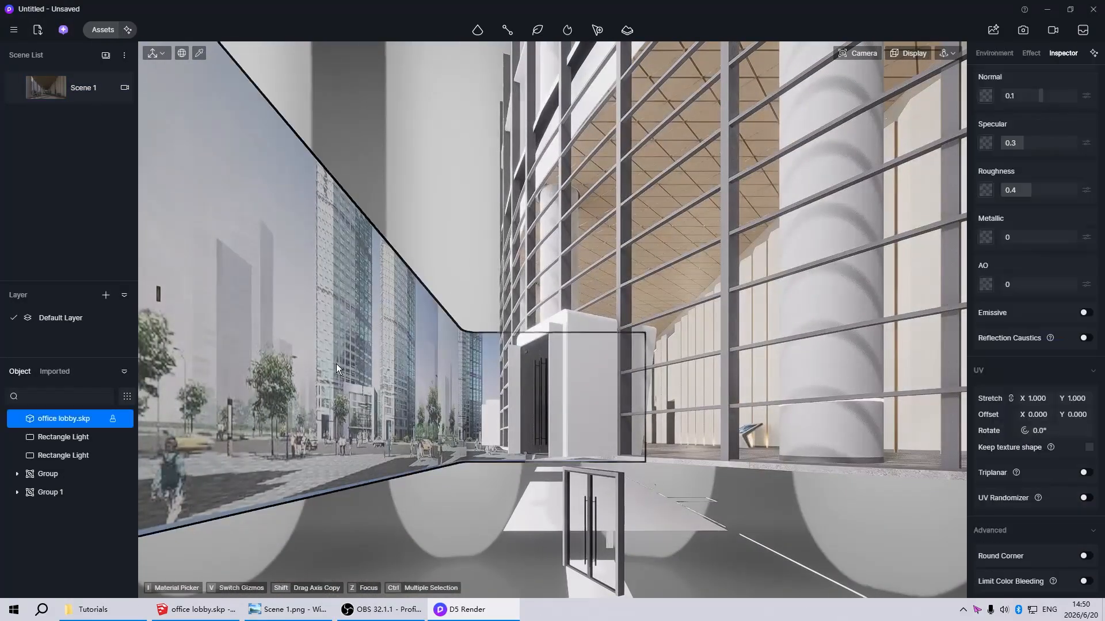
pyautogui.click(57, 90)
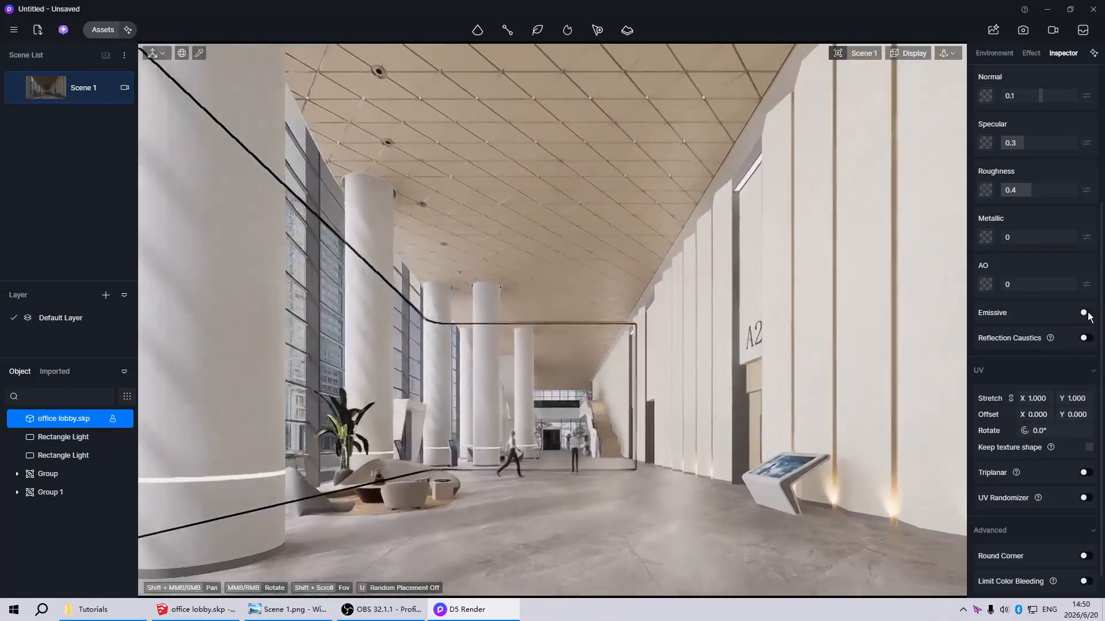
pyautogui.click(1085, 312)
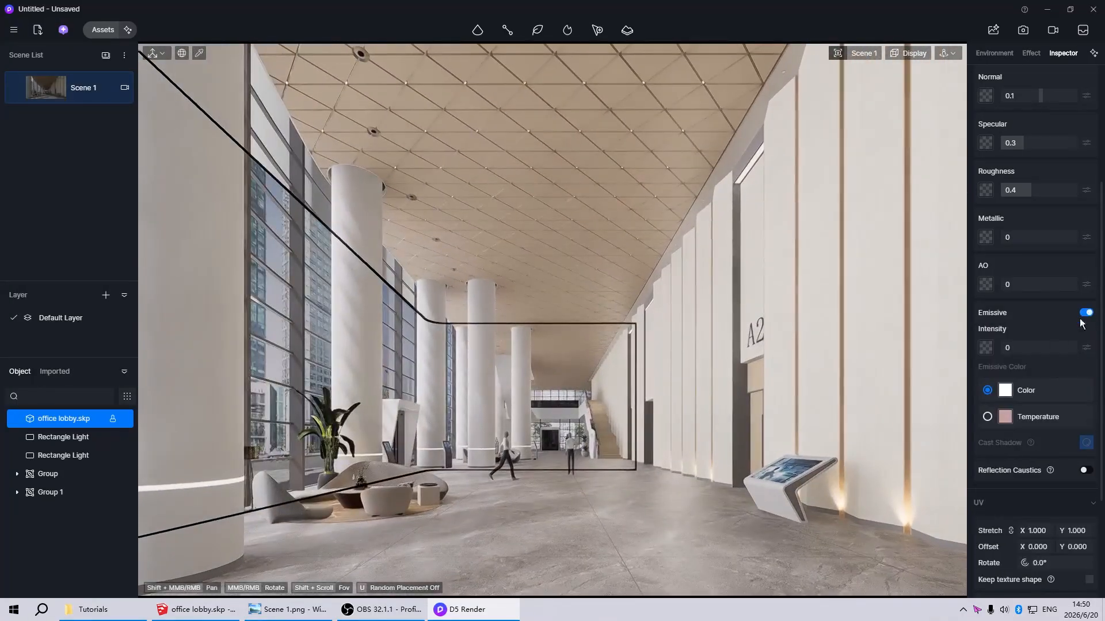
pyautogui.click(1033, 349)
pyautogui.write('1')
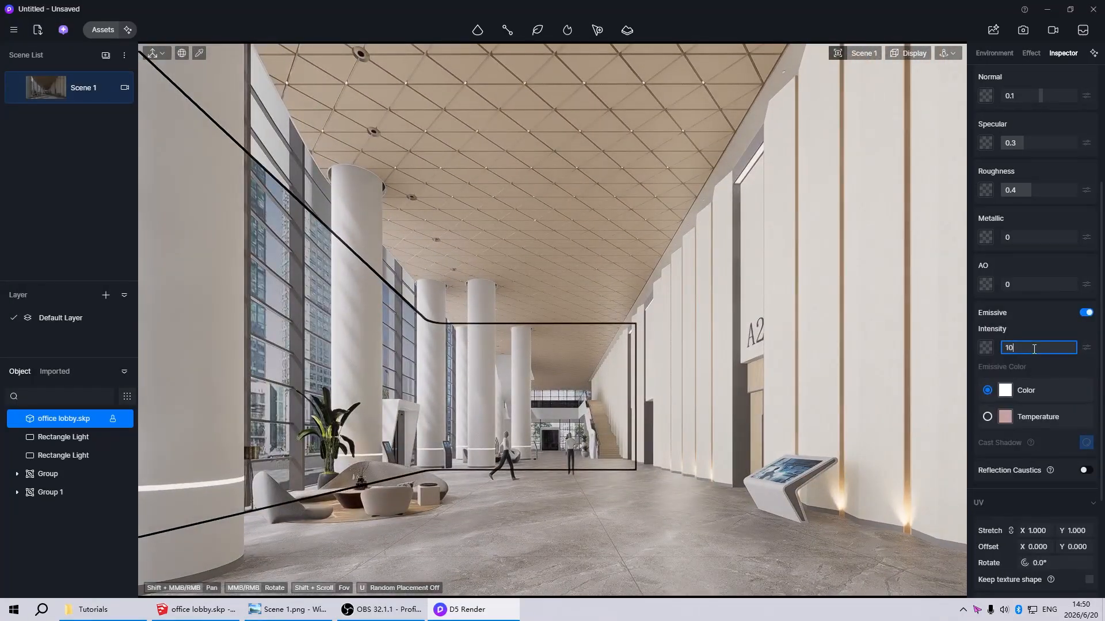
pyautogui.press('Return')
pyautogui.click(573, 482)
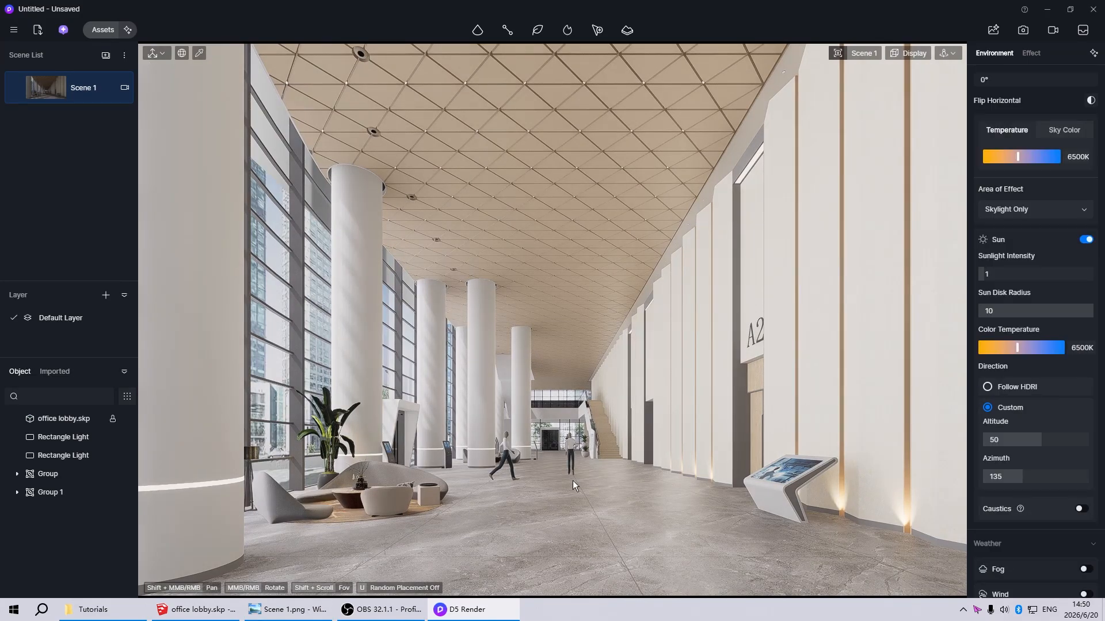
# Set the post-processing exposure to -0.35 and the highlight local exposure to 0.2
pyautogui.click(1031, 53)
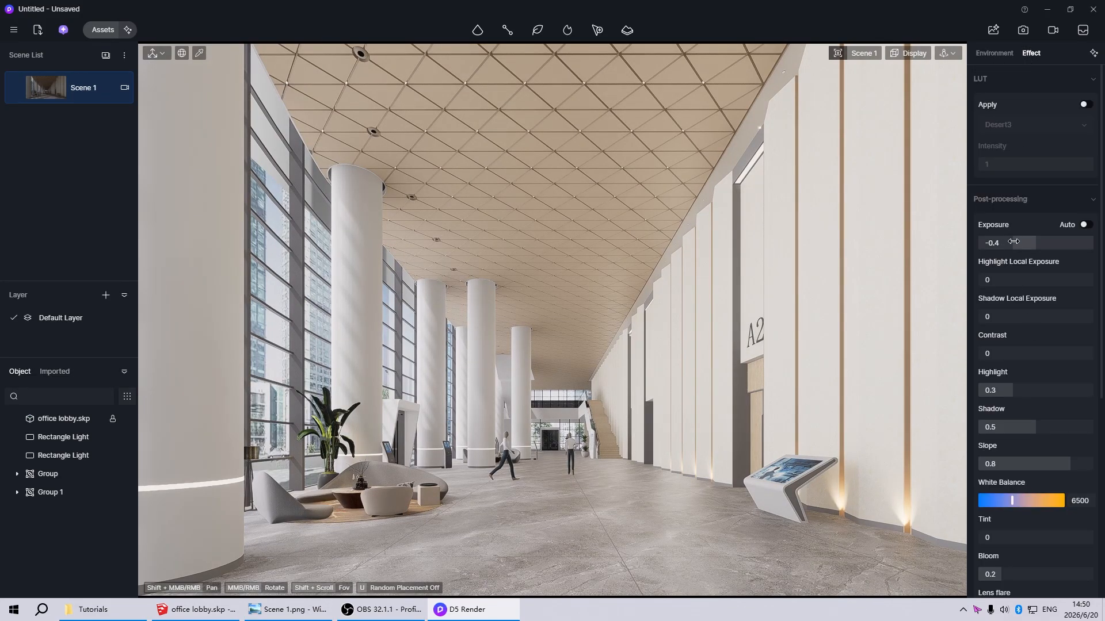
pyautogui.moveTo(1013, 242); pyautogui.dragTo(1017, 242)
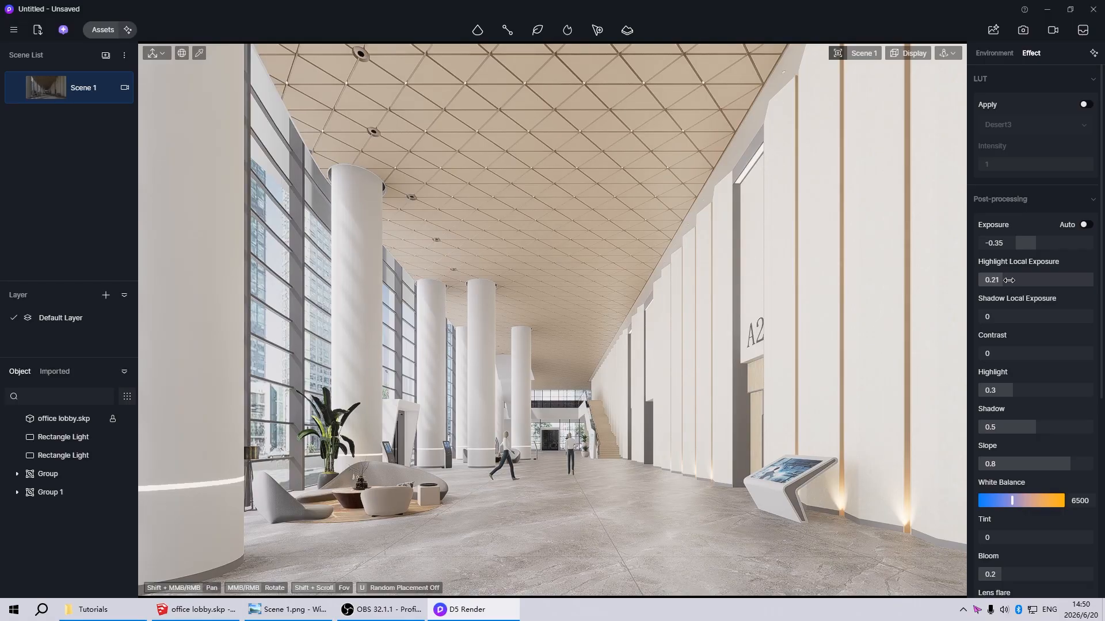
pyautogui.click(1009, 280)
pyautogui.press('Return')
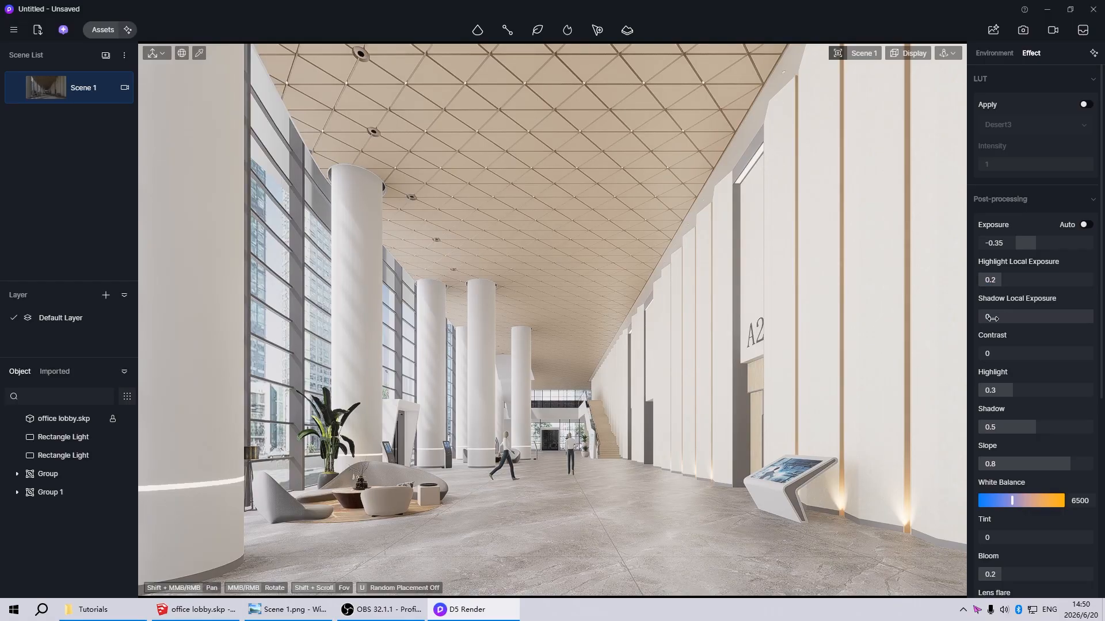
# Set both the shadow local exposure and the contrast to 0.2
pyautogui.moveTo(995, 319); pyautogui.dragTo(1007, 319)
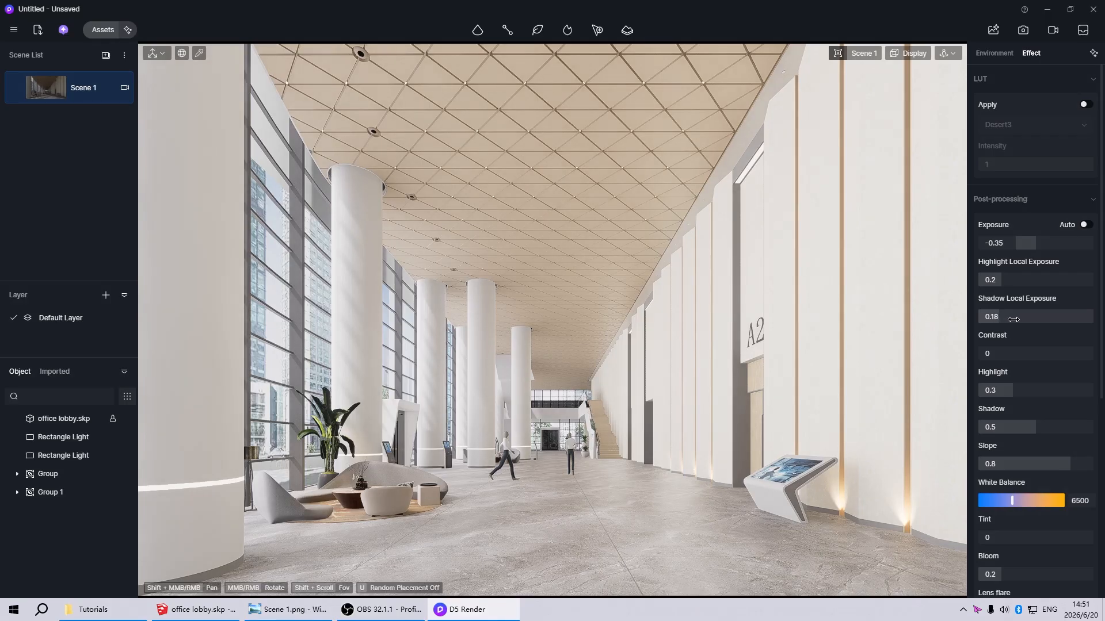
pyautogui.click(1014, 318)
pyautogui.write('0.2')
pyautogui.press('Return')
pyautogui.moveTo(1006, 354); pyautogui.dragTo(1012, 356)
pyautogui.click(1008, 354)
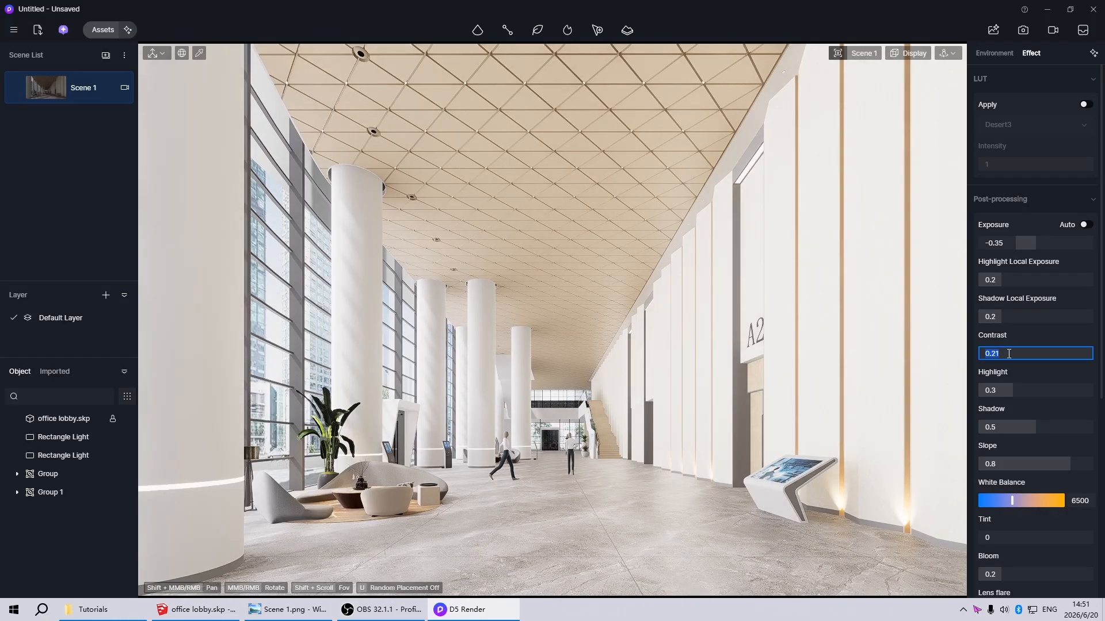
pyautogui.write('0.2')
pyautogui.press('Return')
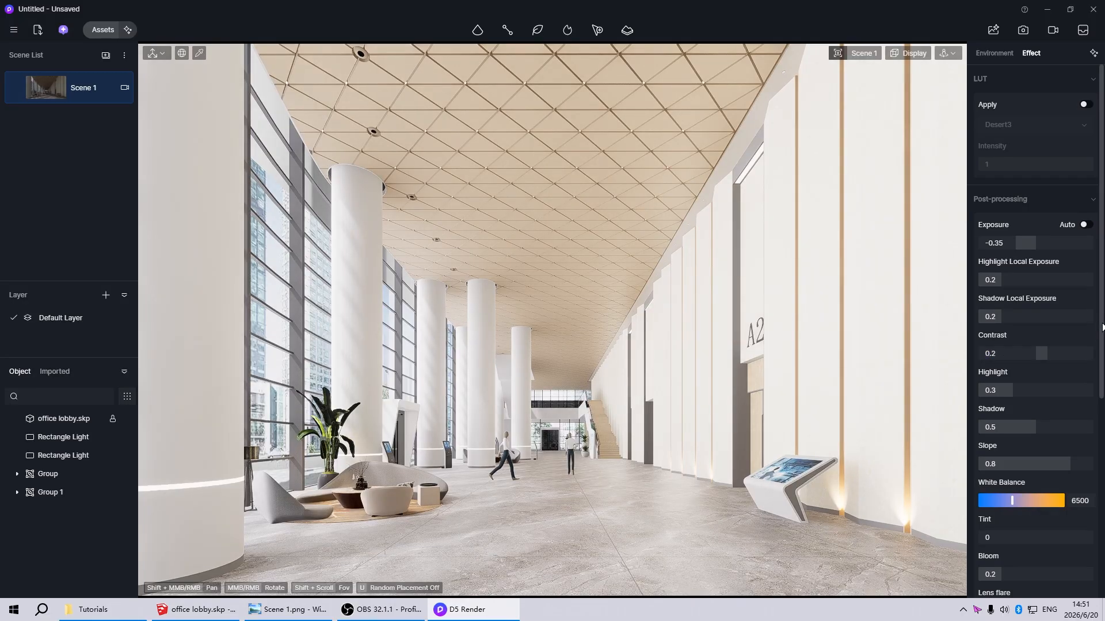
# Open the post-processing saturation value for editing
pyautogui.moveTo(1098, 332); pyautogui.dragTo(1088, 519)
pyautogui.click(1019, 452)
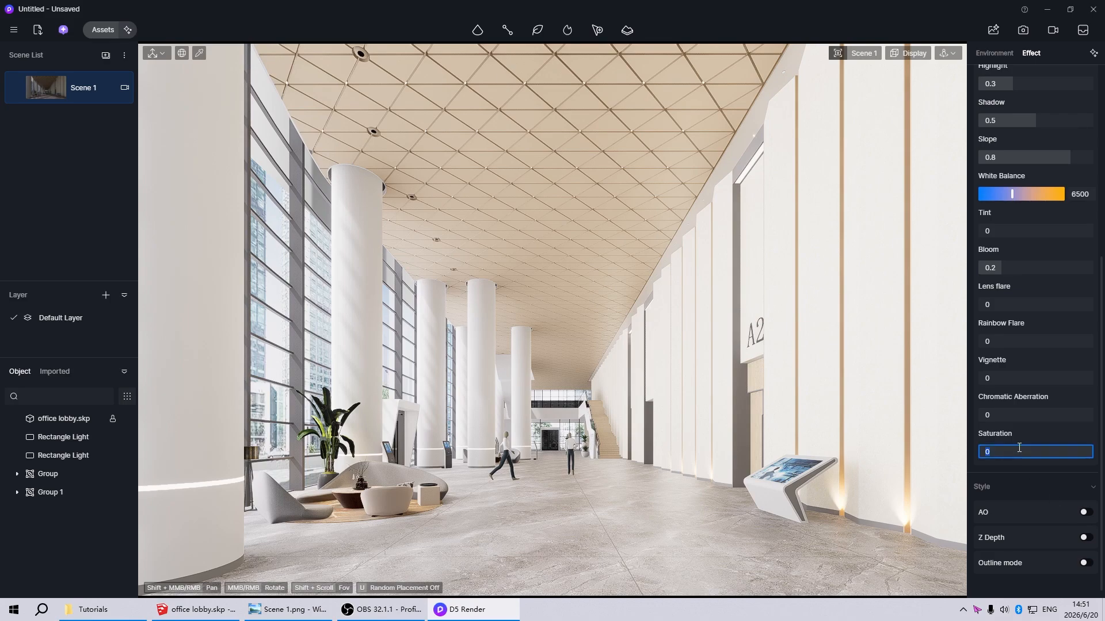
pyautogui.press('Return')
pyautogui.moveTo(1102, 437); pyautogui.dragTo(1095, 216)
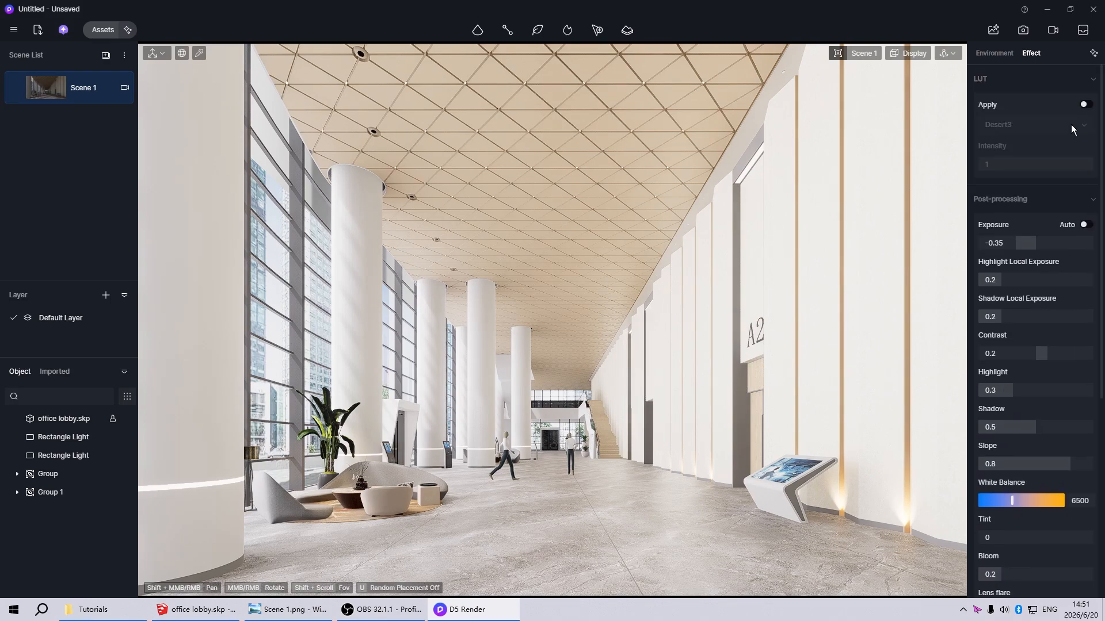
# Enable the LUT and choose 11 Cinematic from the custom LUTs
pyautogui.click(1085, 105)
pyautogui.click(1018, 125)
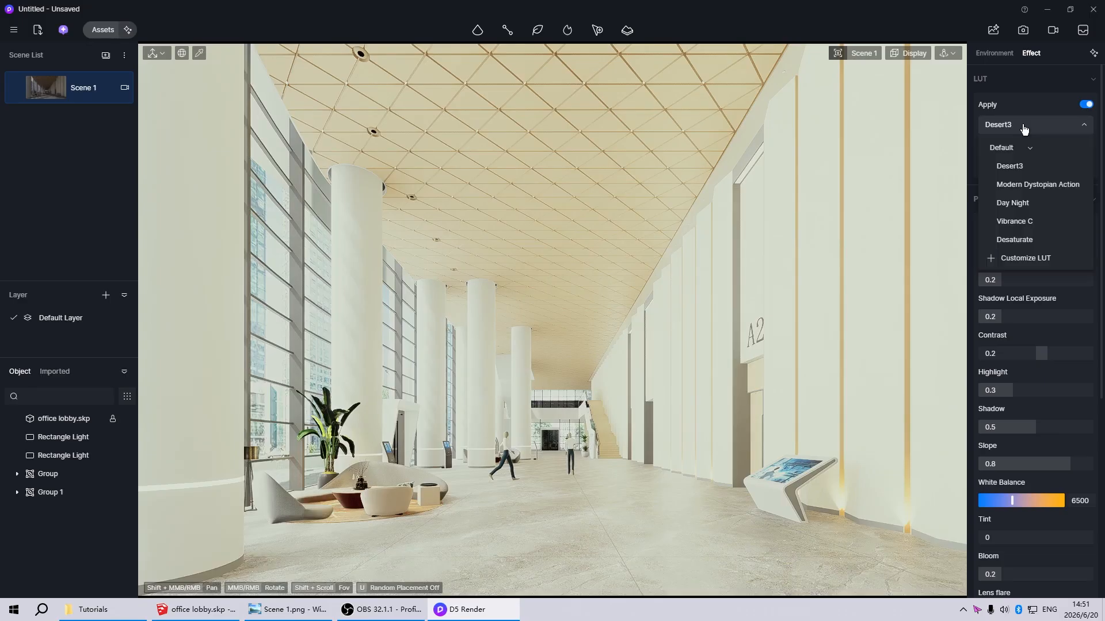
pyautogui.click(1008, 160)
pyautogui.scroll(-3, 1023, 222)
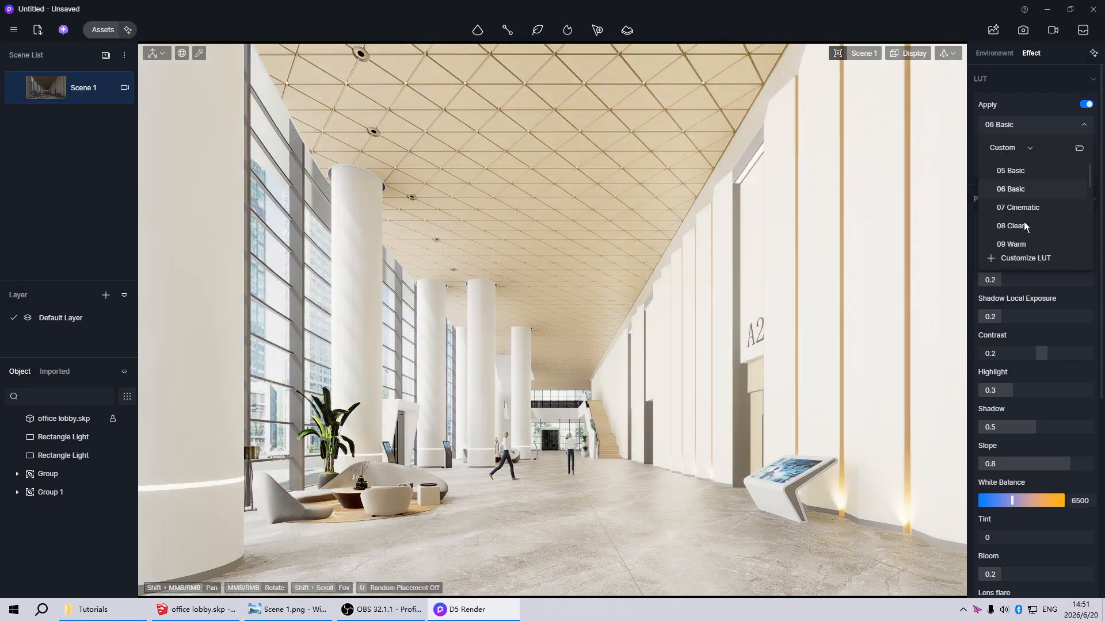
pyautogui.scroll(-1, 1024, 233)
pyautogui.click(1020, 214)
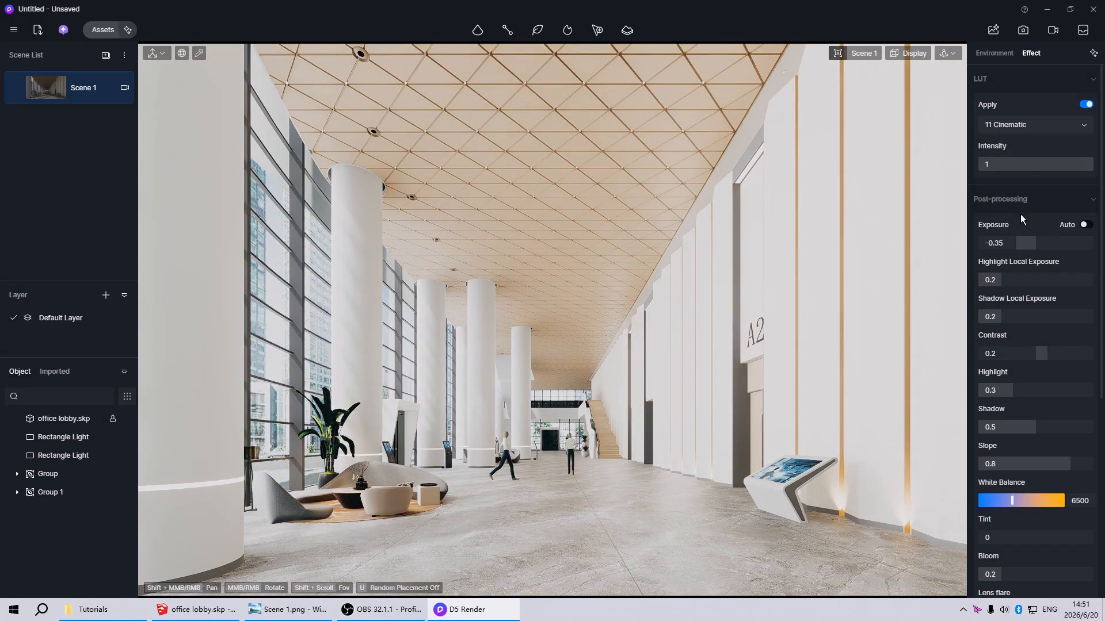
# Reduce the LUT intensity to 0.2 and update Scene 1 with the current settings
pyautogui.moveTo(1067, 169); pyautogui.dragTo(1007, 167)
pyautogui.click(1013, 165)
pyautogui.write('0.2')
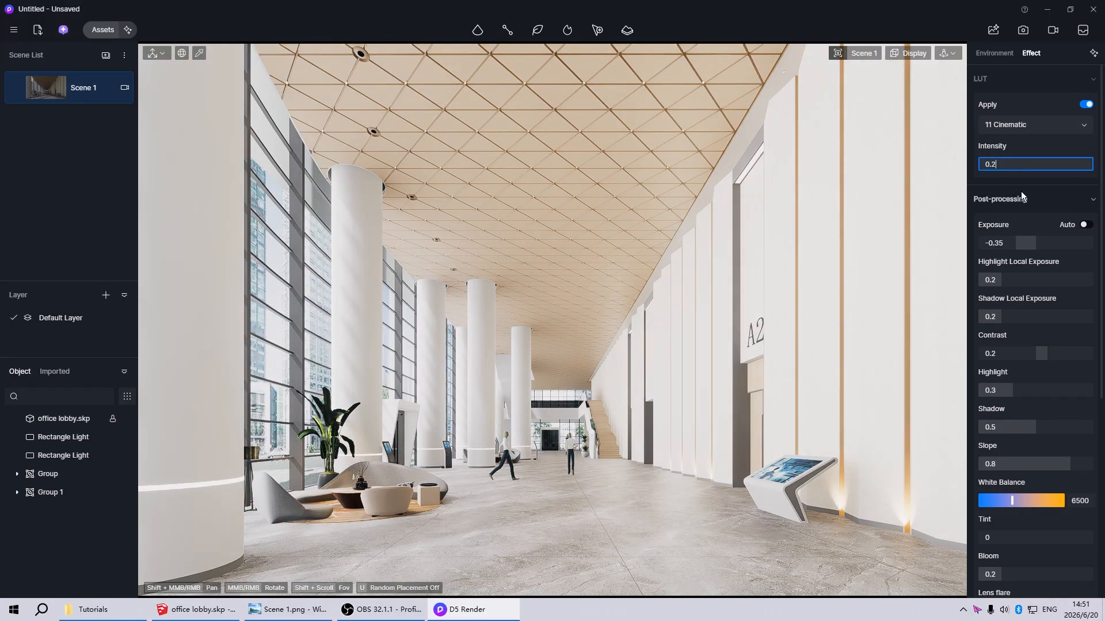
pyautogui.press('Return')
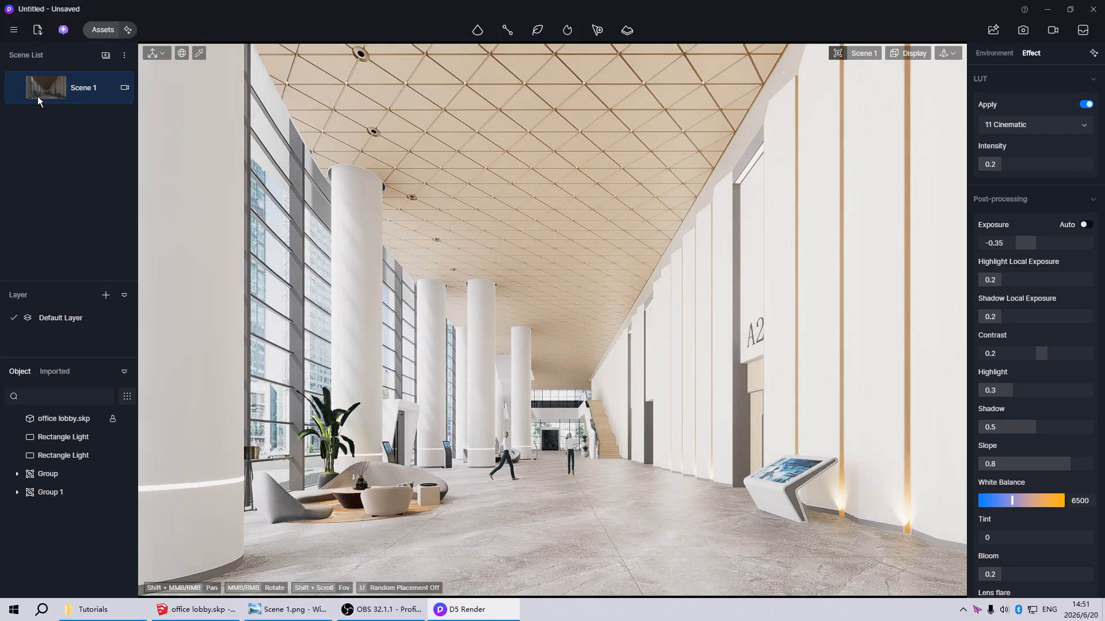
pyautogui.click(17, 92)
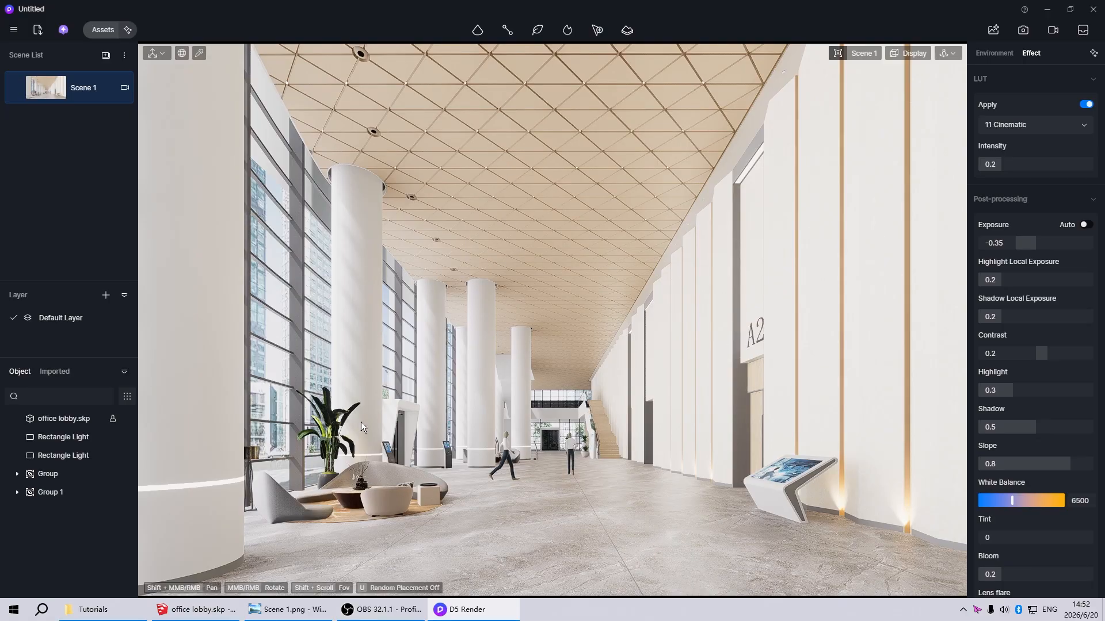
# Set the triangular ceiling panel material's metallic value to 0.8 and its roughness to 0.3
pyautogui.click(496, 126)
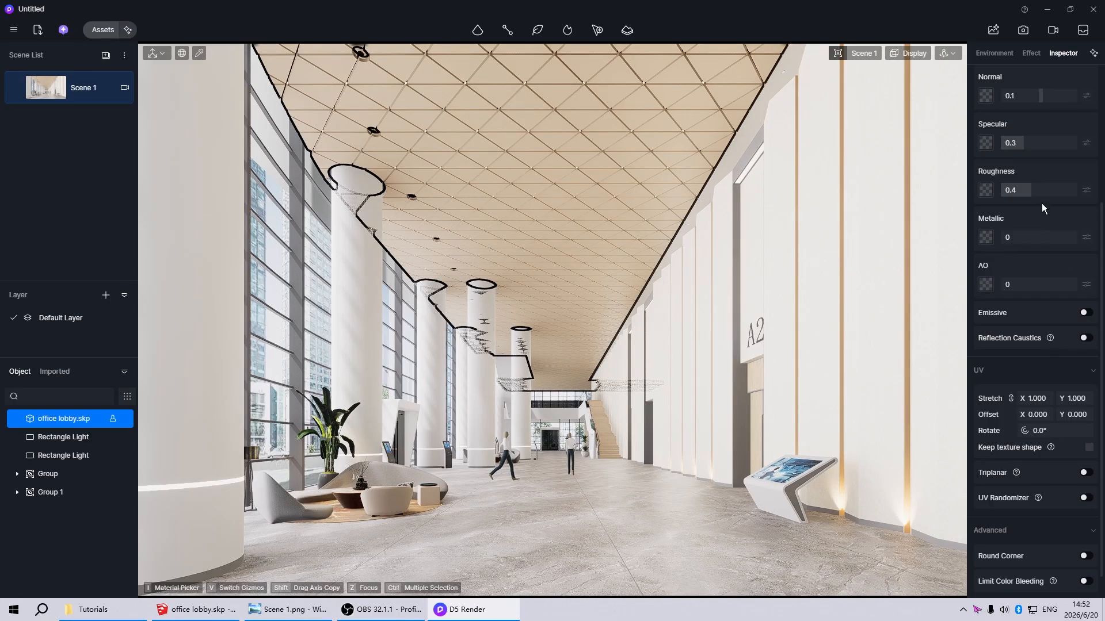
pyautogui.click(1042, 237)
pyautogui.write('0.')
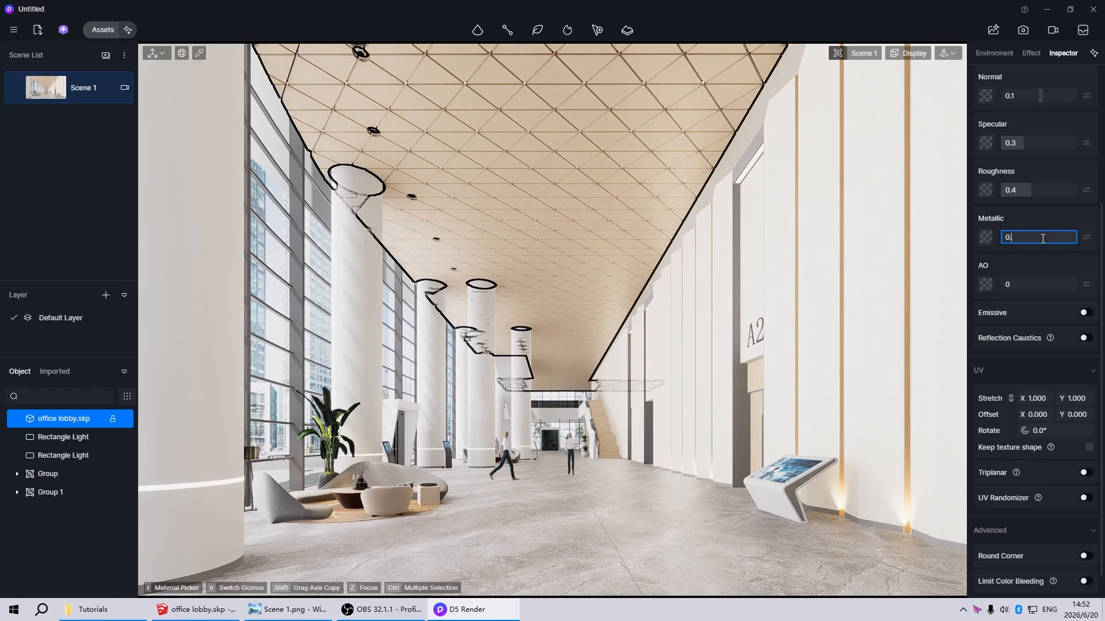
pyautogui.write('8')
pyautogui.press('Return')
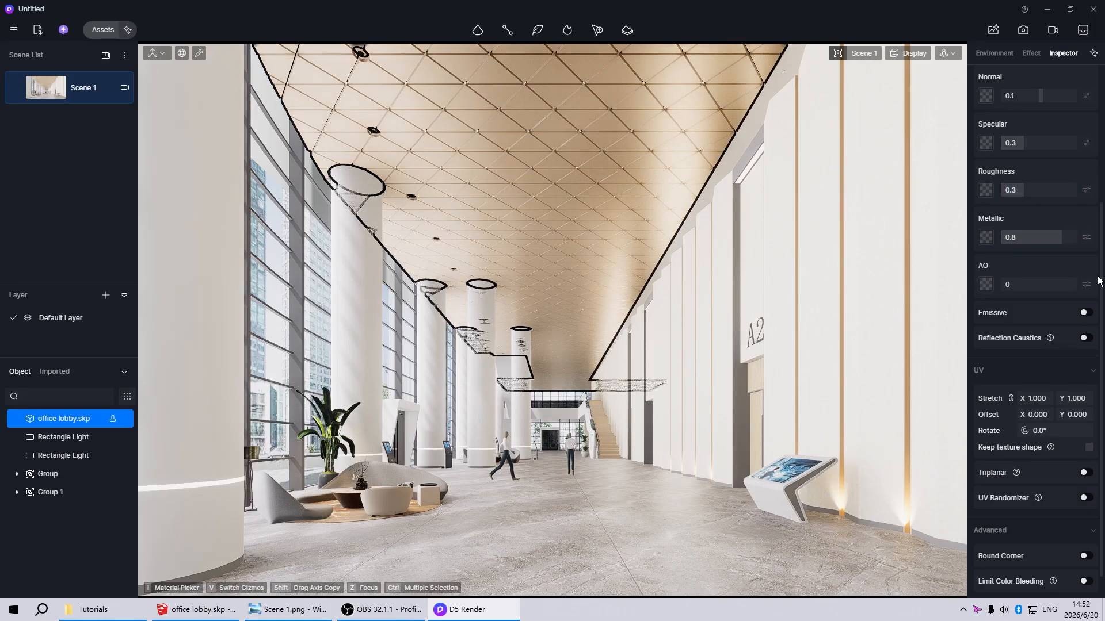
# Enable Limit Color Bleeding on the ceiling panel material and clear the selection
pyautogui.scroll(4, 1098, 281)
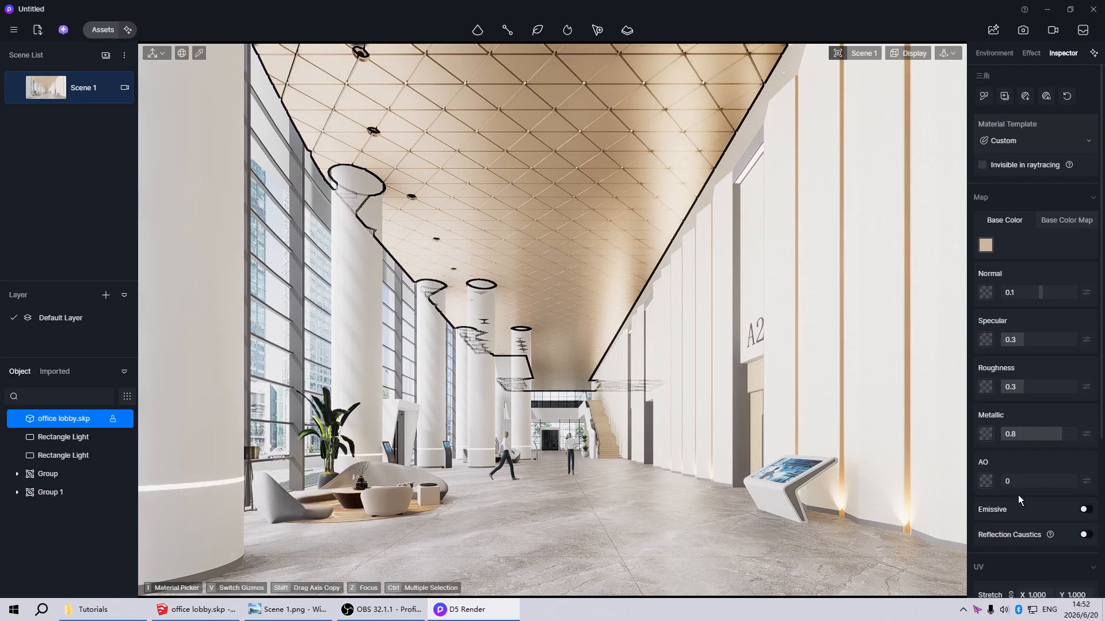
pyautogui.scroll(-4, 1089, 377)
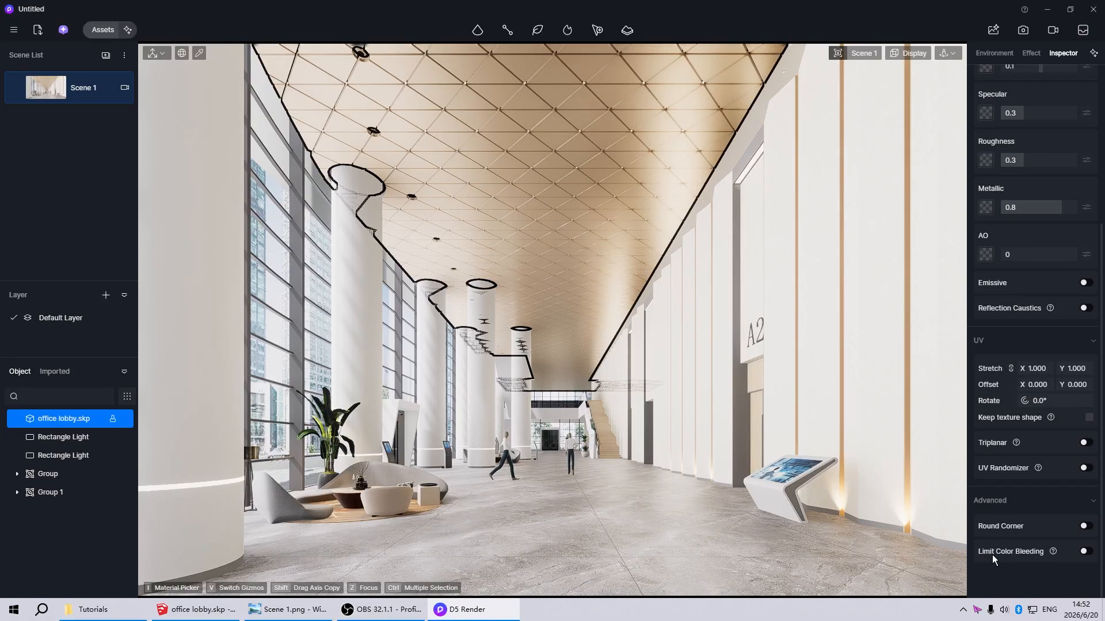
pyautogui.click(1085, 552)
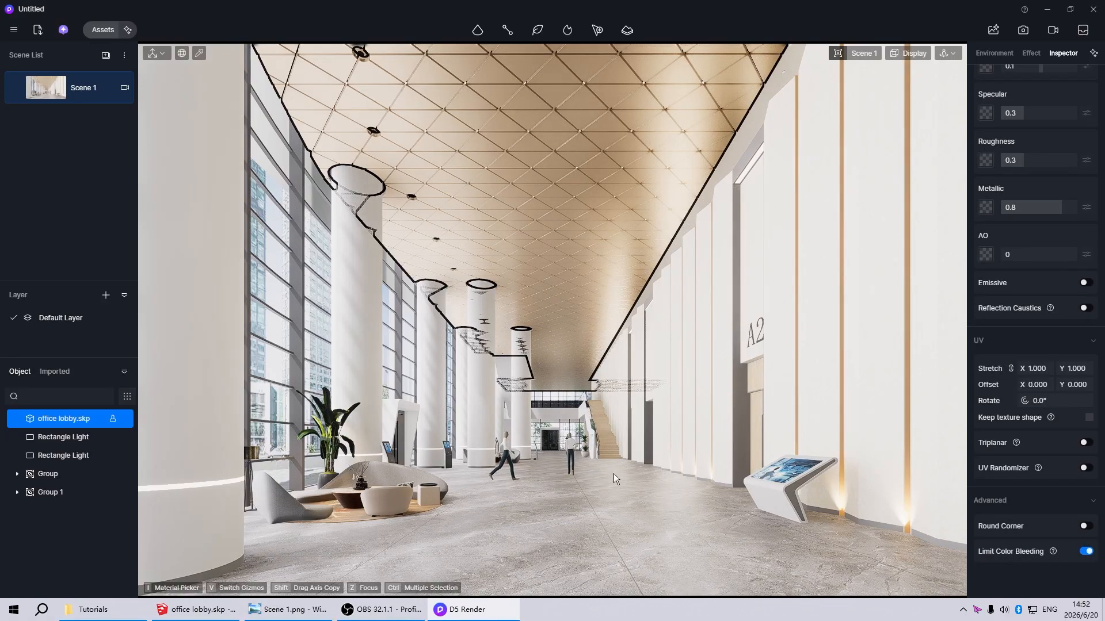
pyautogui.press('Escape')
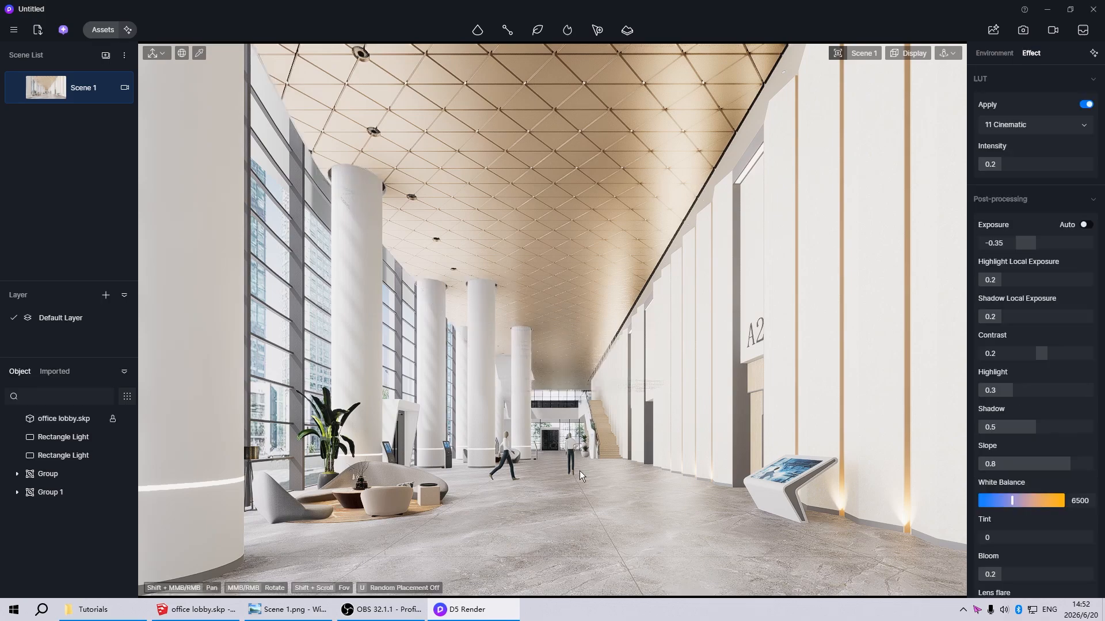
# Set the lobby floor material's roughness and normal values to 0, then clear the selection
pyautogui.click(527, 510)
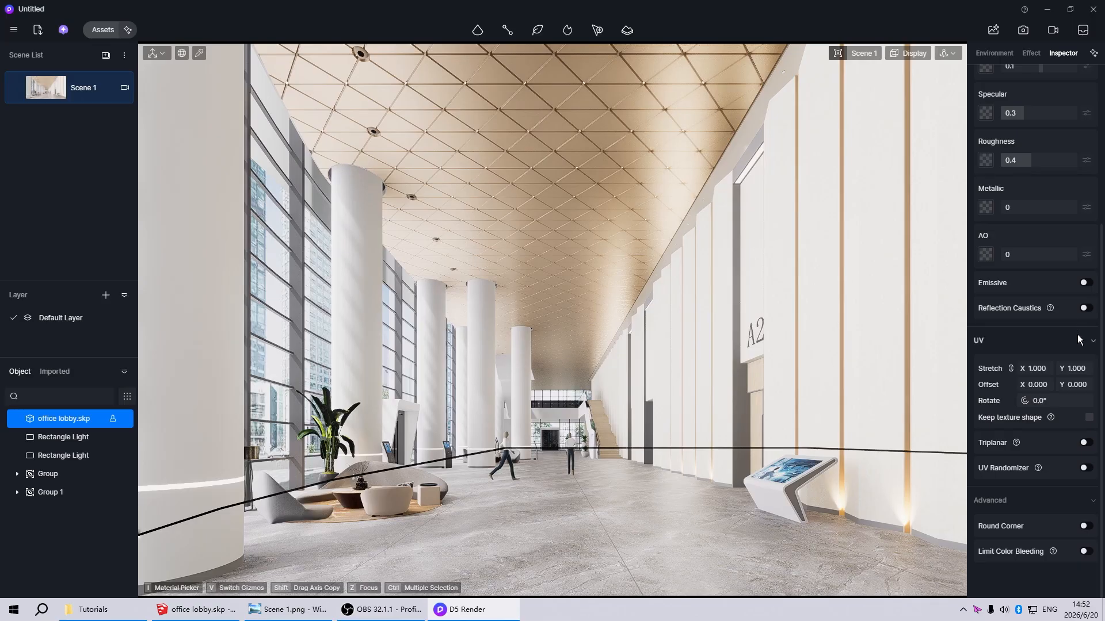
pyautogui.scroll(5, 1035, 332)
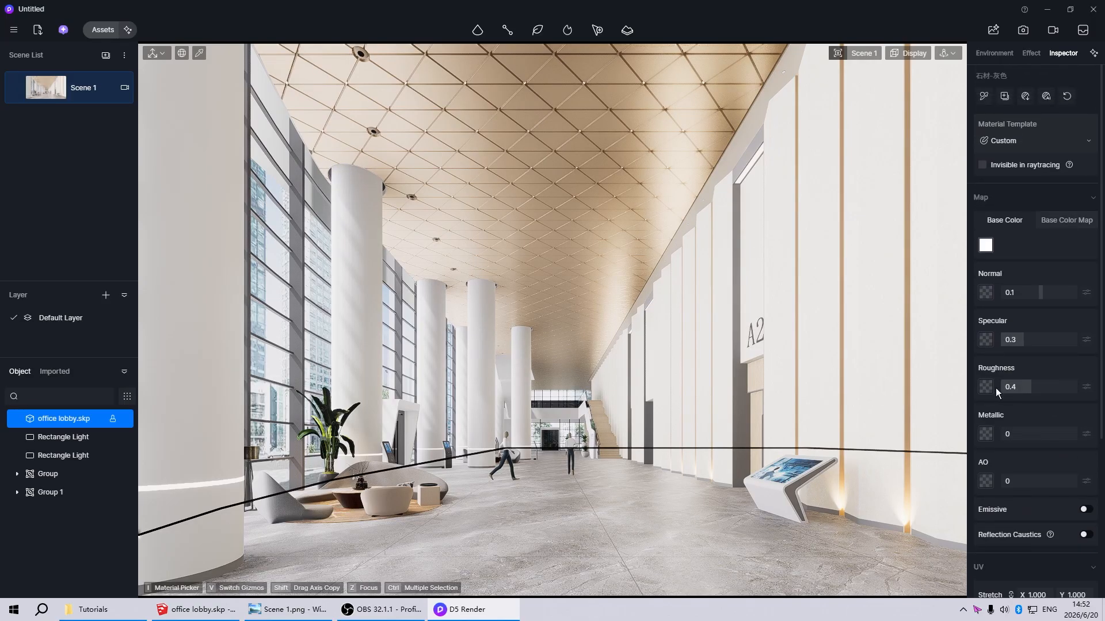
pyautogui.moveTo(1021, 391); pyautogui.dragTo(985, 394)
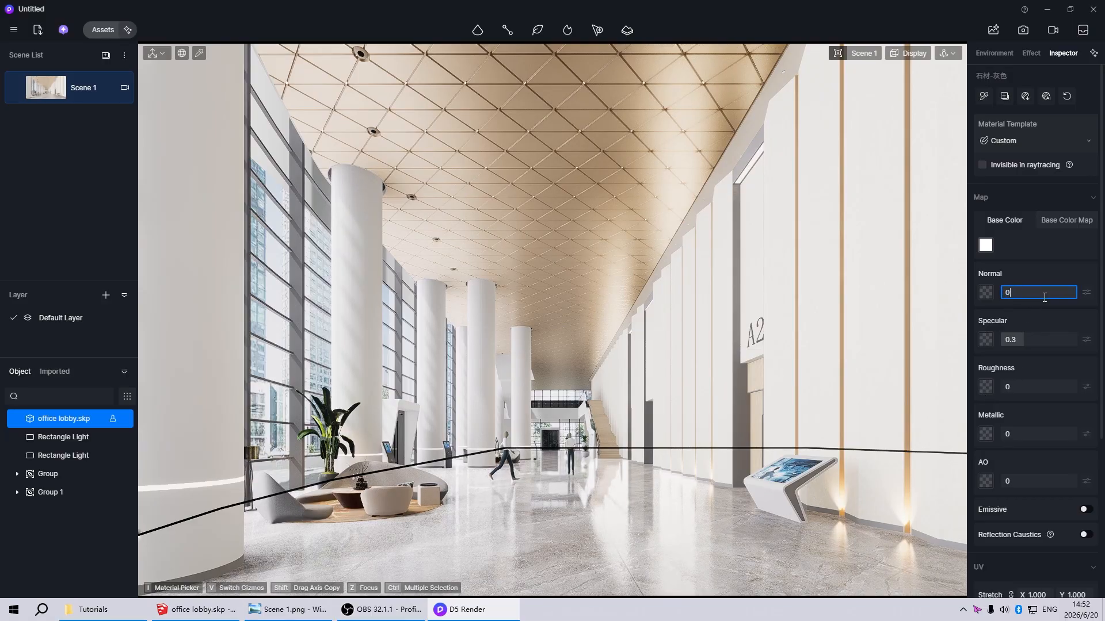
pyautogui.click(1033, 259)
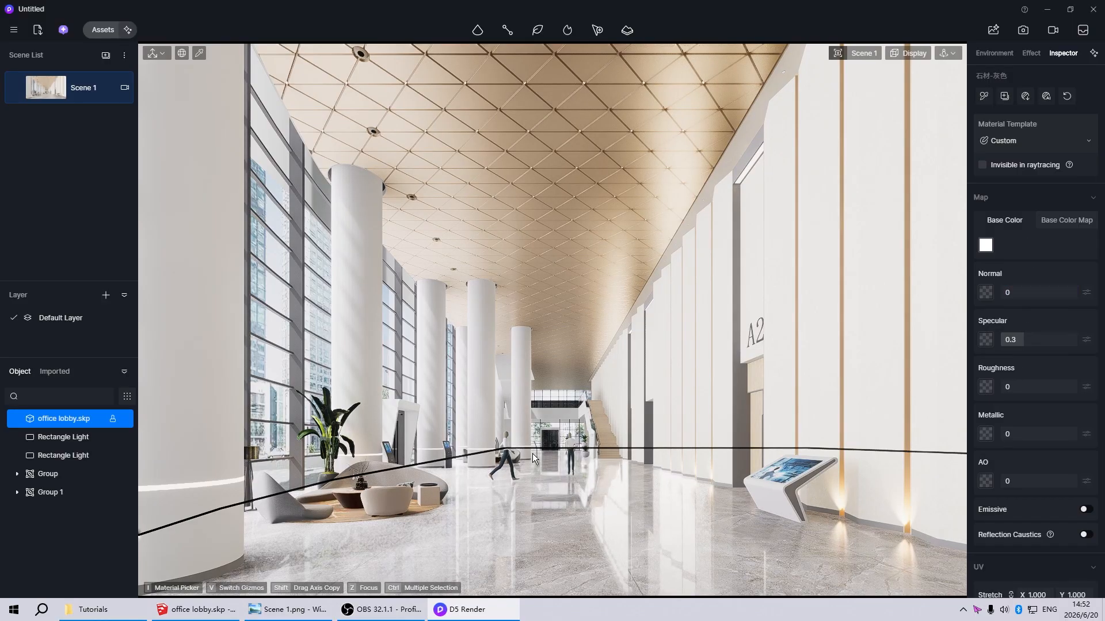
pyautogui.press('Escape')
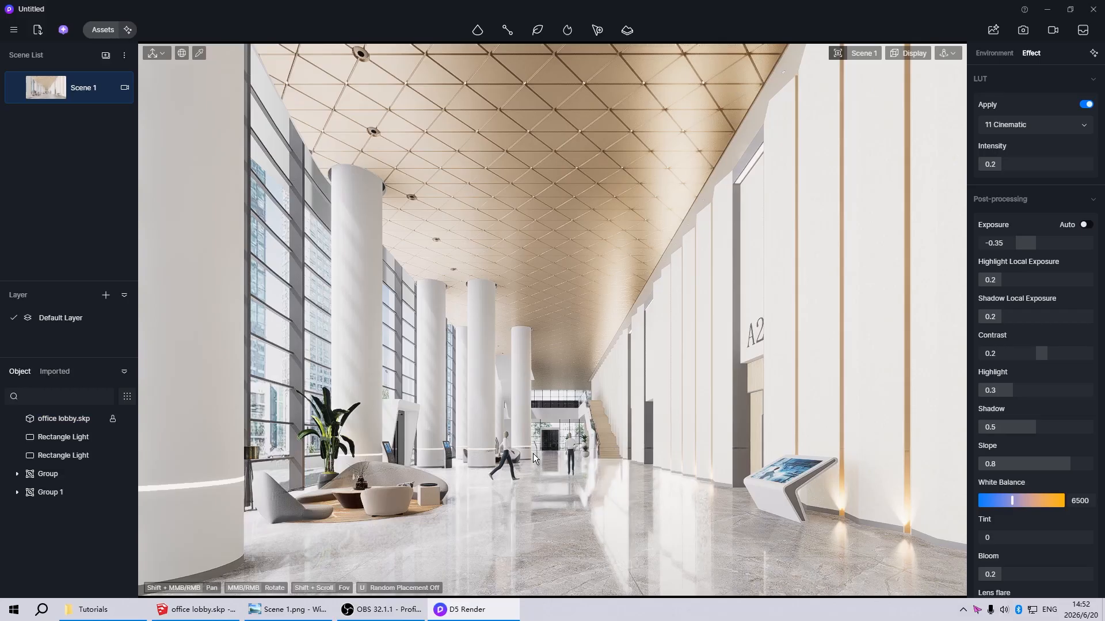
# Darken the floor material's base color to a neutral grey with an HSV value of 71
pyautogui.click(560, 499)
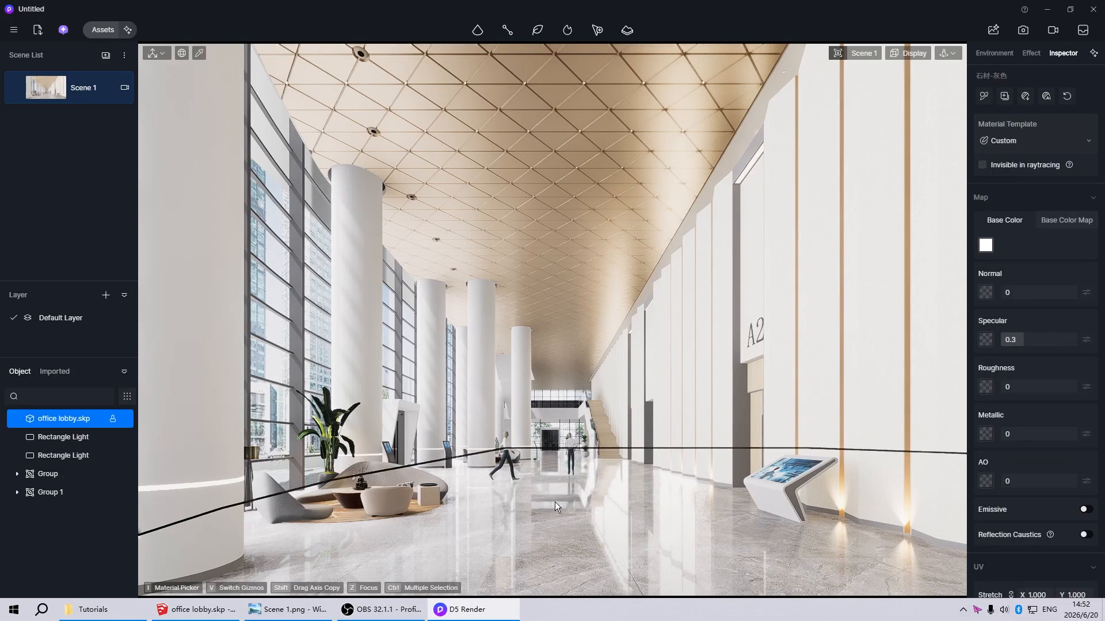
pyautogui.click(986, 245)
pyautogui.moveTo(982, 291); pyautogui.dragTo(981, 307)
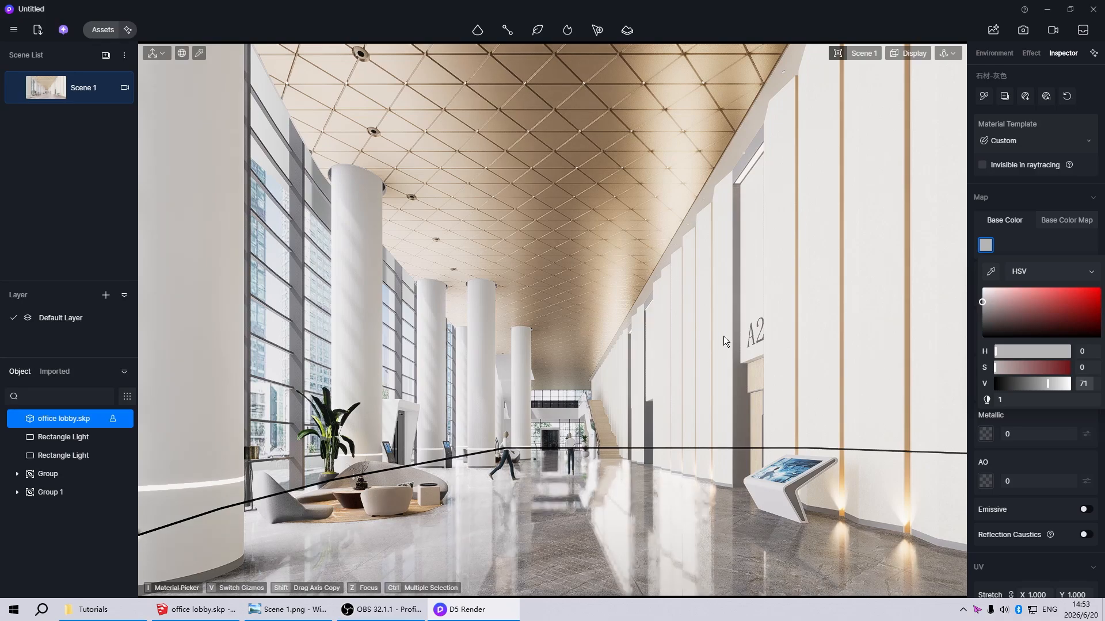
pyautogui.press('Escape')
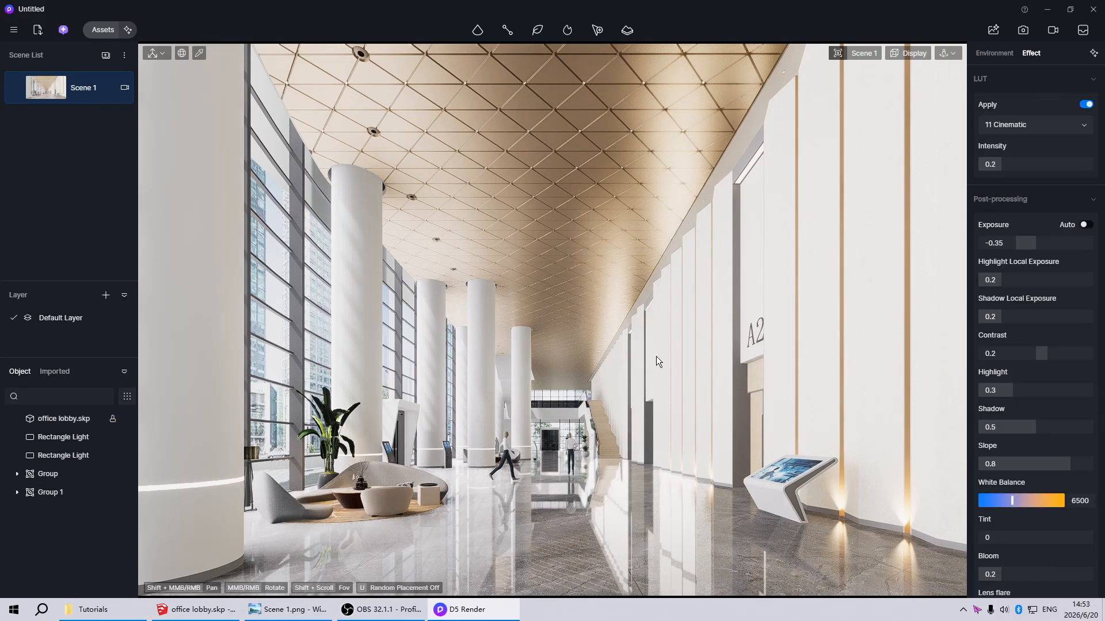
# Set the folded wall panel material's roughness to 1 and its base color's HSV value to 70
pyautogui.click(782, 332)
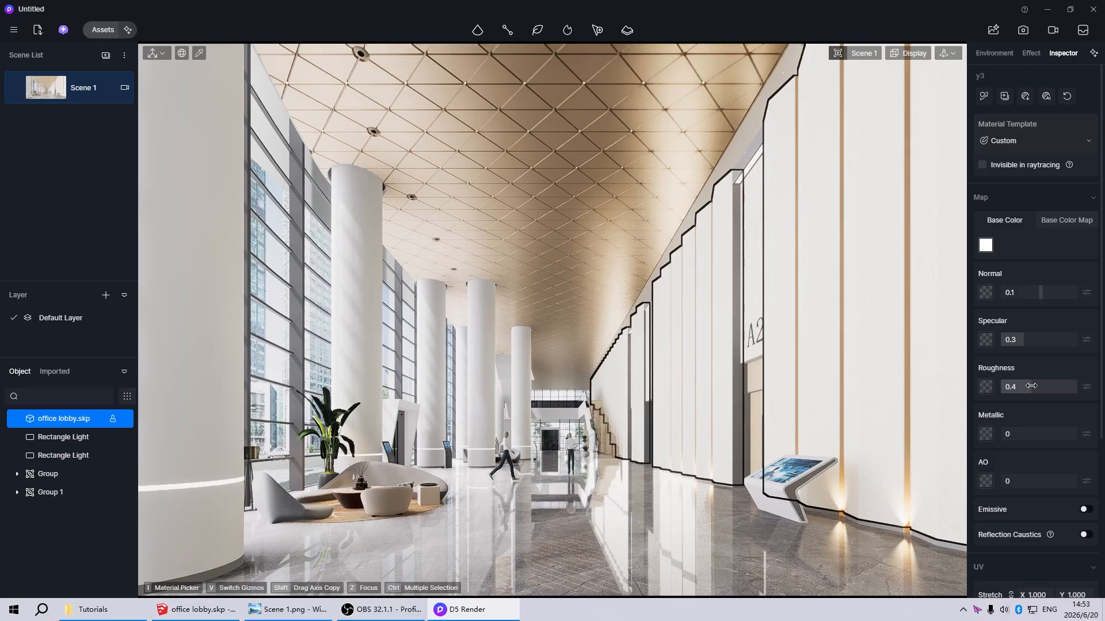
pyautogui.moveTo(1031, 386); pyautogui.dragTo(1075, 387)
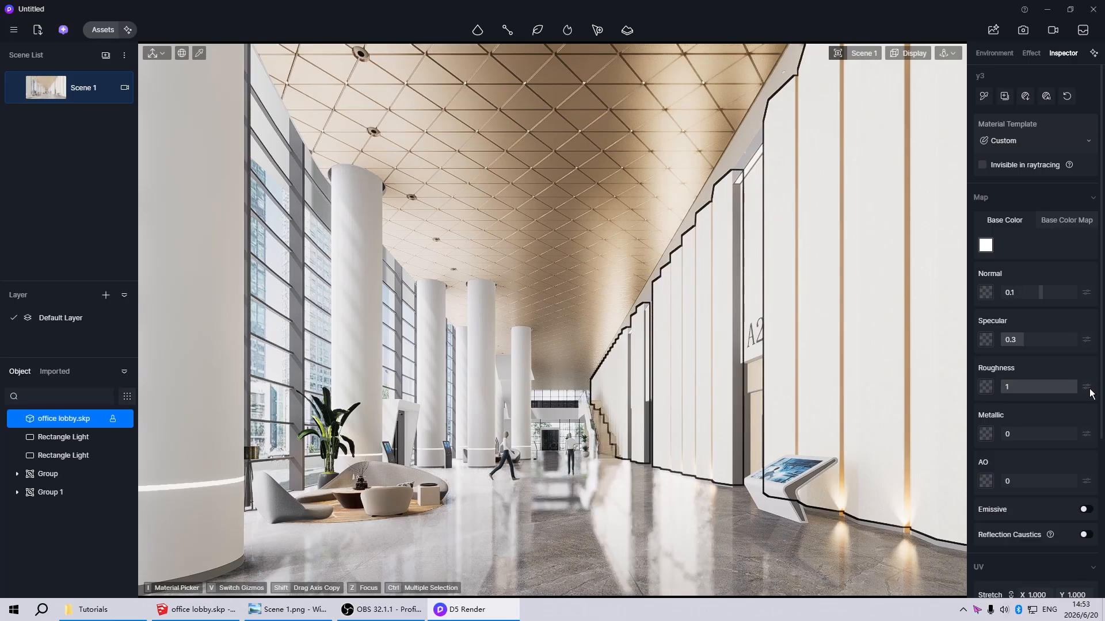
pyautogui.click(985, 247)
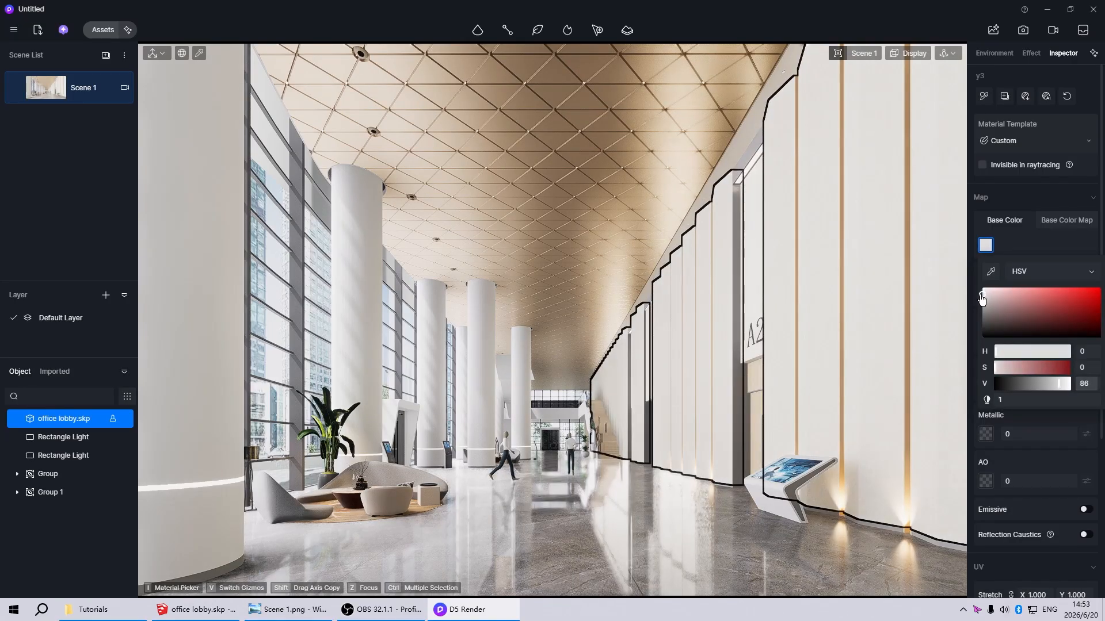
pyautogui.moveTo(982, 292); pyautogui.dragTo(982, 300)
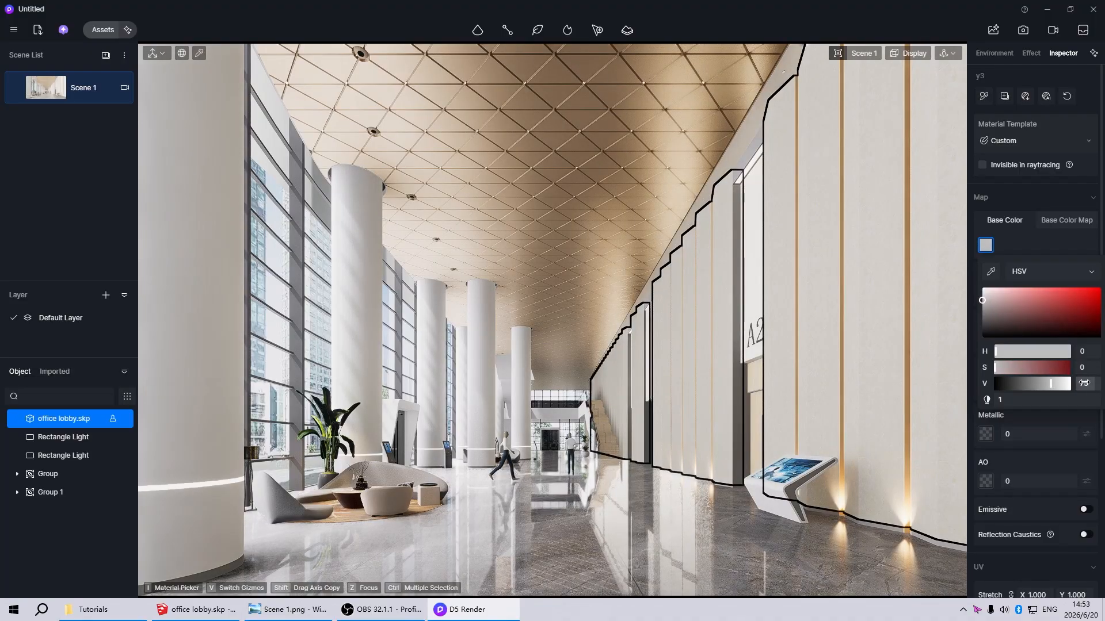
pyautogui.write('70')
pyautogui.press('Return')
pyautogui.click(666, 422)
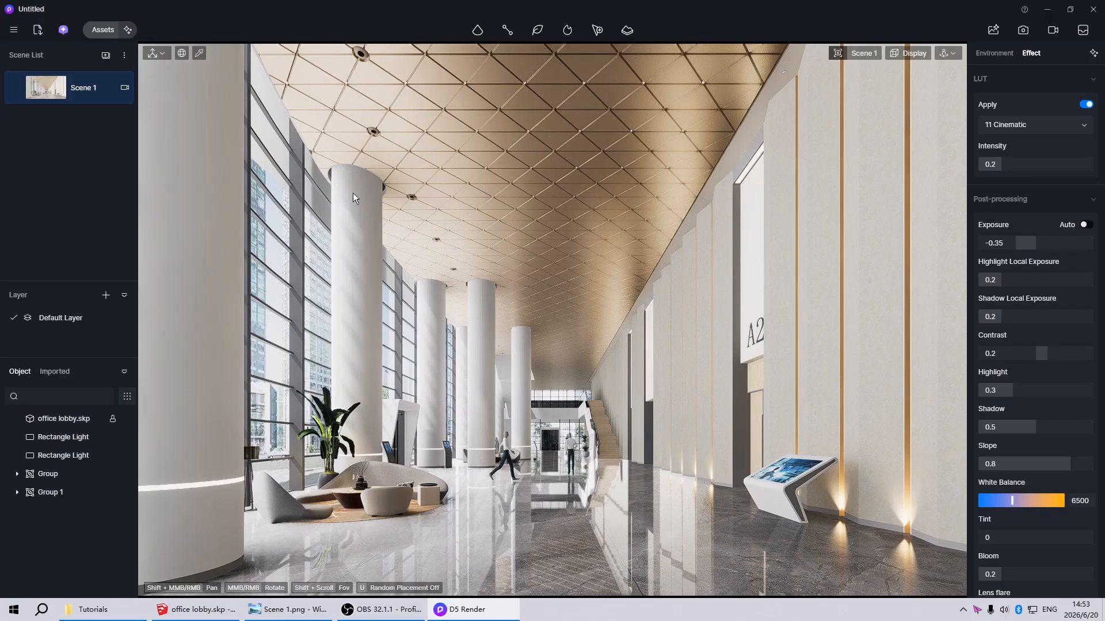
# Set the round column material's roughness to 0 and clear the selection
pyautogui.click(346, 325)
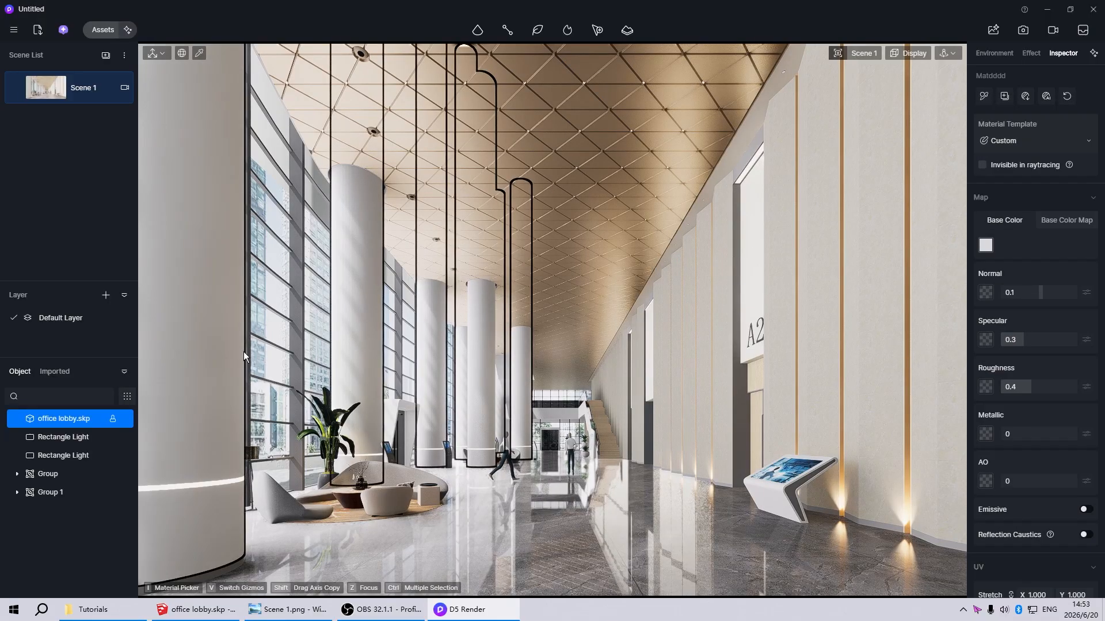
pyautogui.moveTo(1007, 386); pyautogui.dragTo(979, 388)
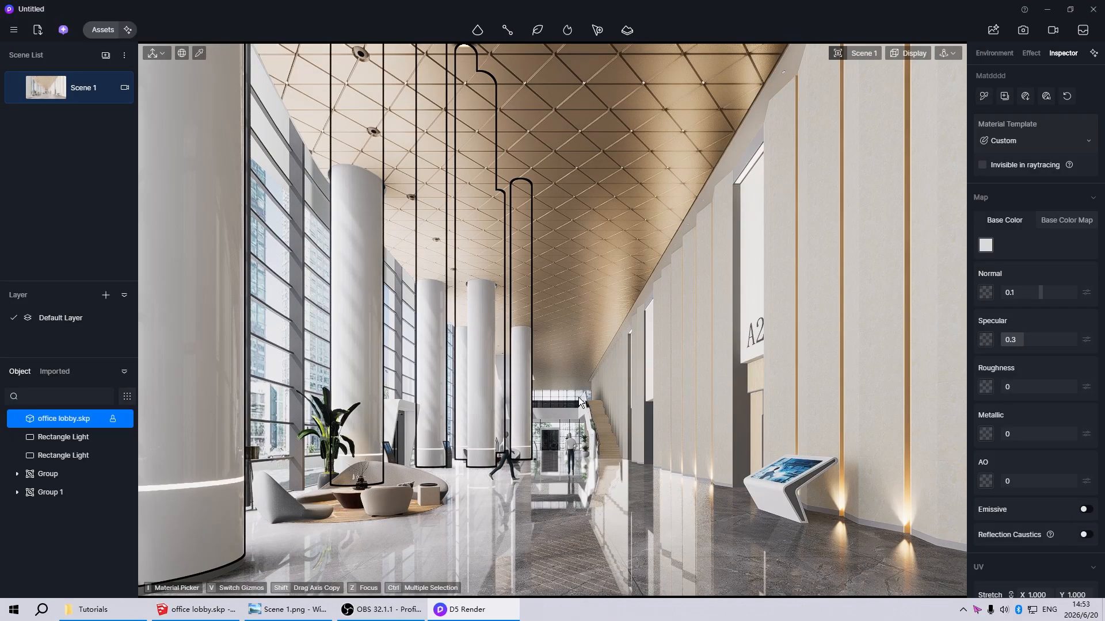
pyautogui.press('Escape')
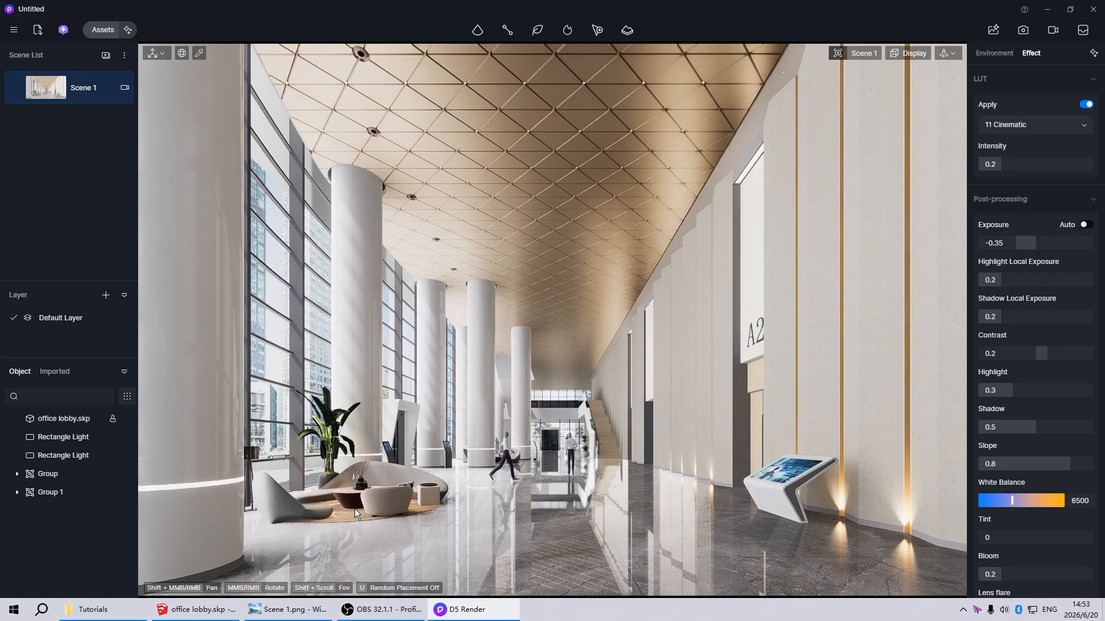
# Set the window frame material's metallic value to 0.8 and its roughness to 0.3, then clear the selection
pyautogui.click(294, 367)
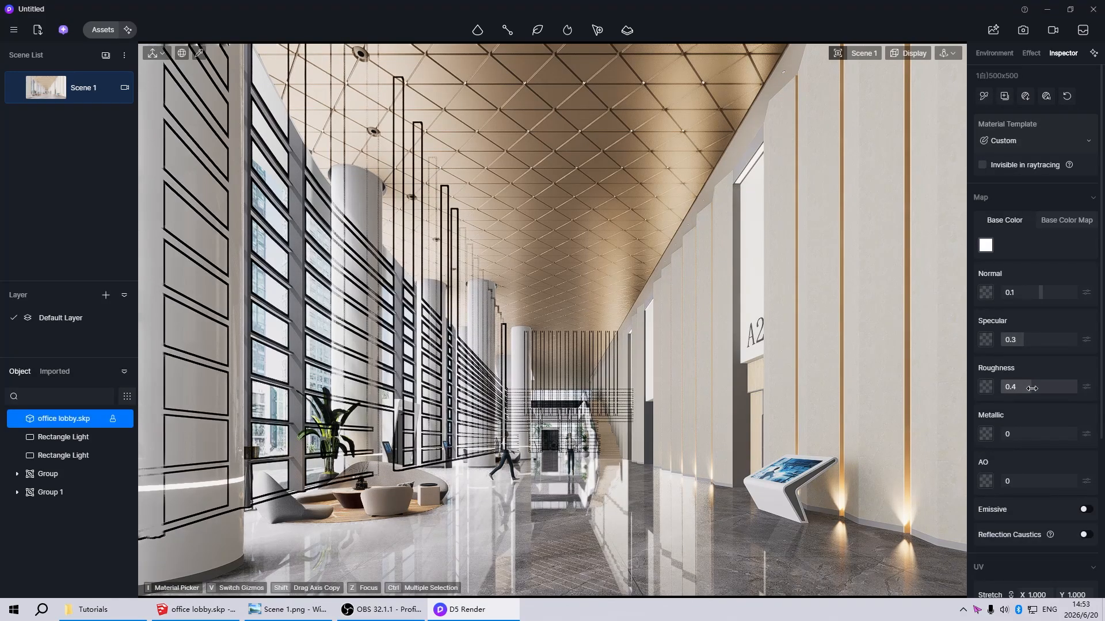
pyautogui.moveTo(1030, 437); pyautogui.dragTo(1038, 438)
pyautogui.click(1041, 439)
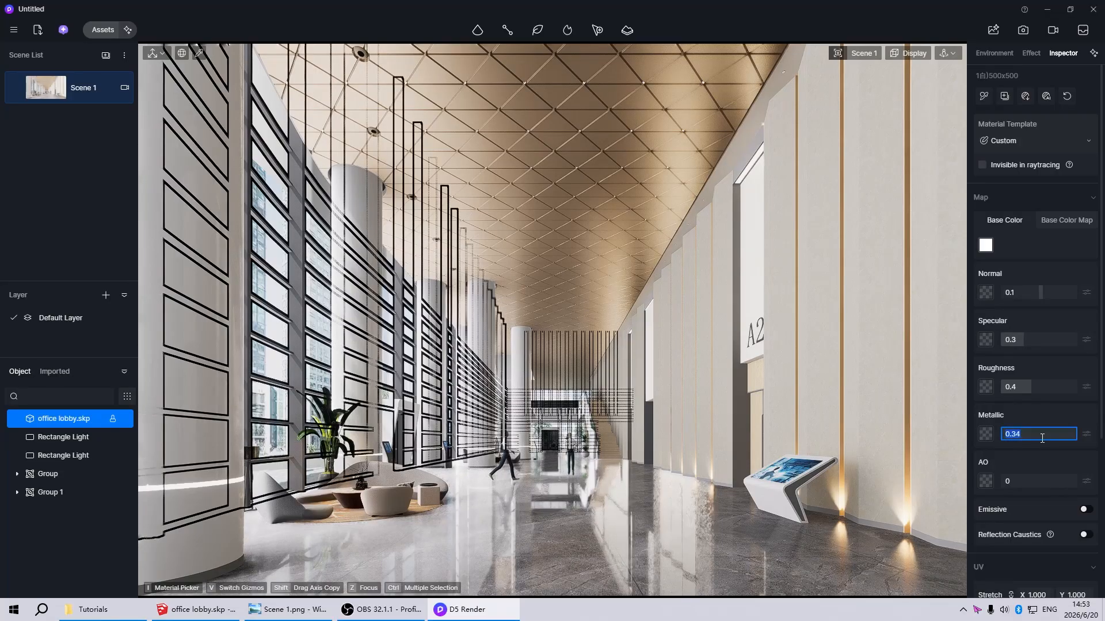
pyautogui.write('0.8')
pyautogui.press('Return')
pyautogui.click(1029, 385)
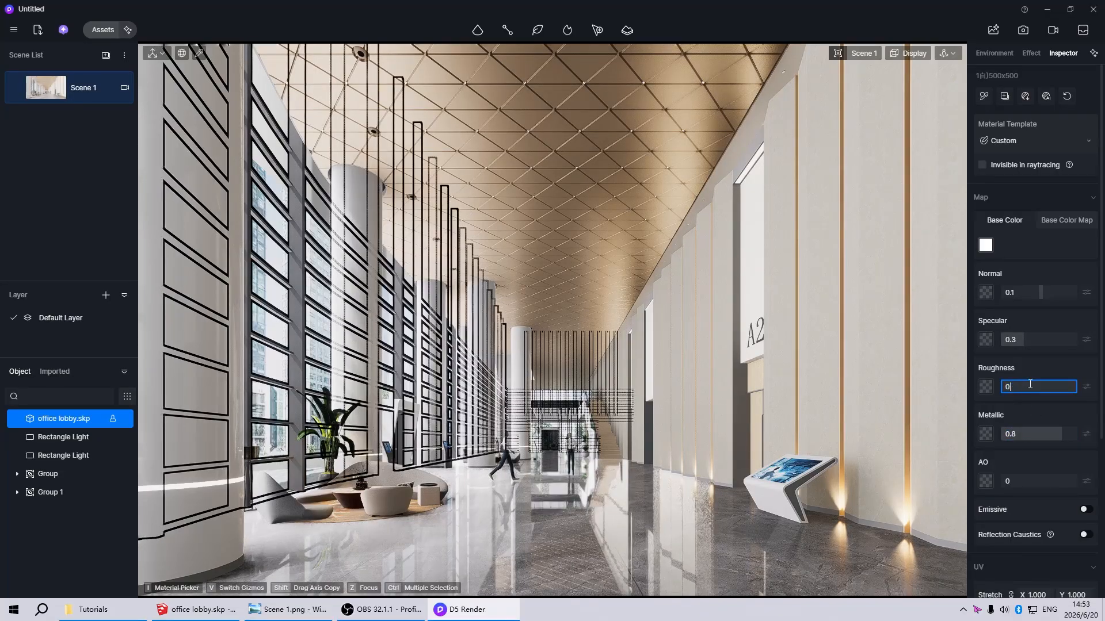
pyautogui.write('0.3')
pyautogui.press('Return')
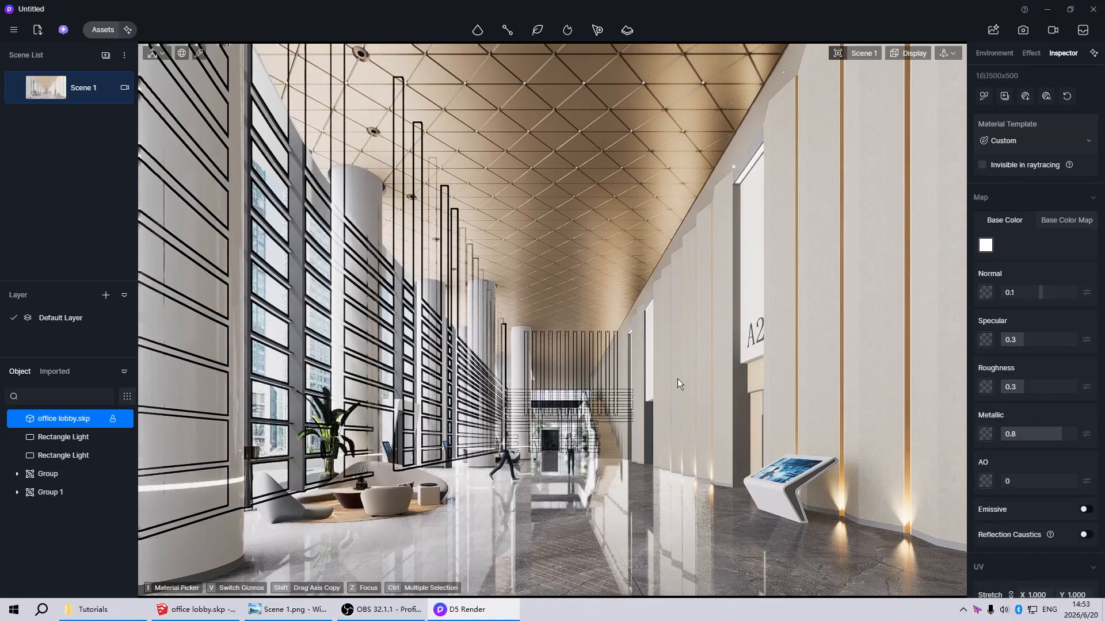
pyautogui.press('Escape')
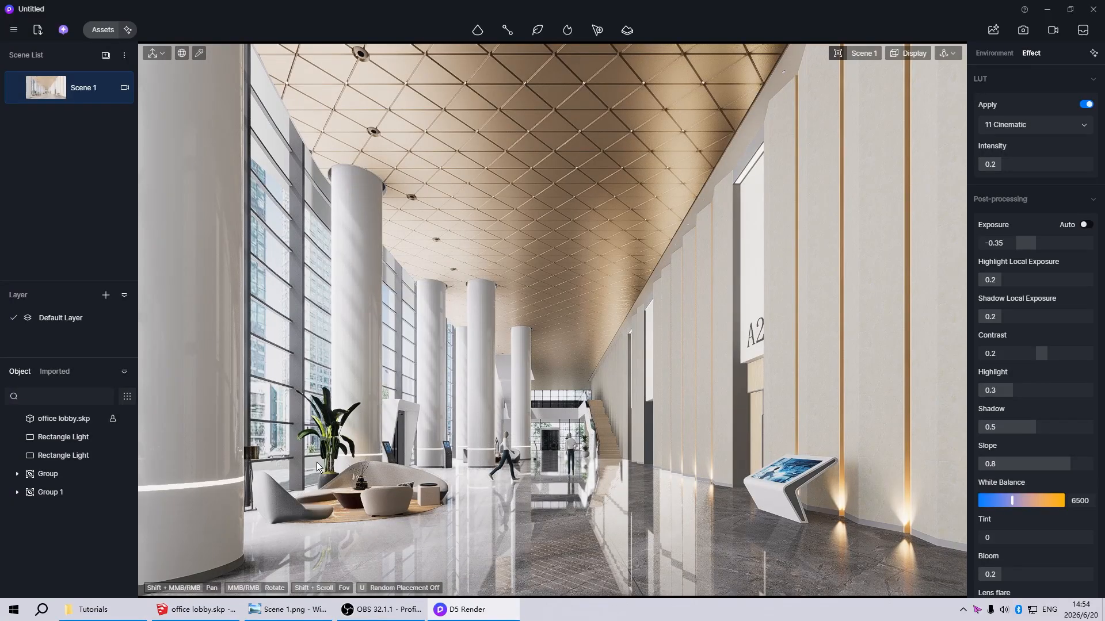
# Set the roughness to 1 on both the curved sofa material and the beige stool material in the lounge area
pyautogui.click(385, 473)
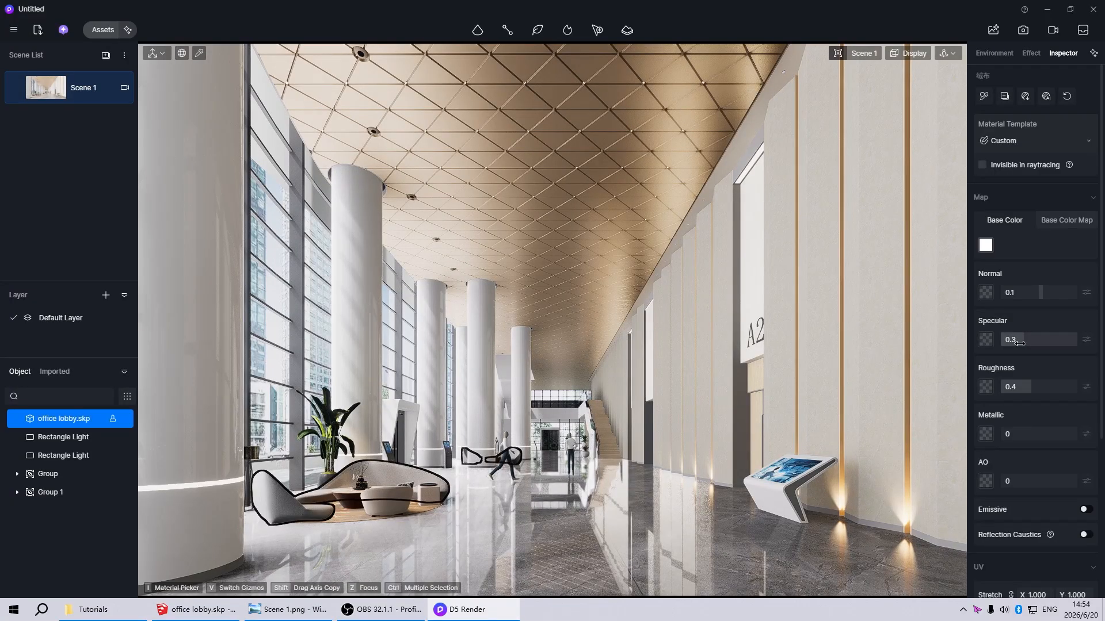
pyautogui.moveTo(1034, 389); pyautogui.dragTo(1076, 389)
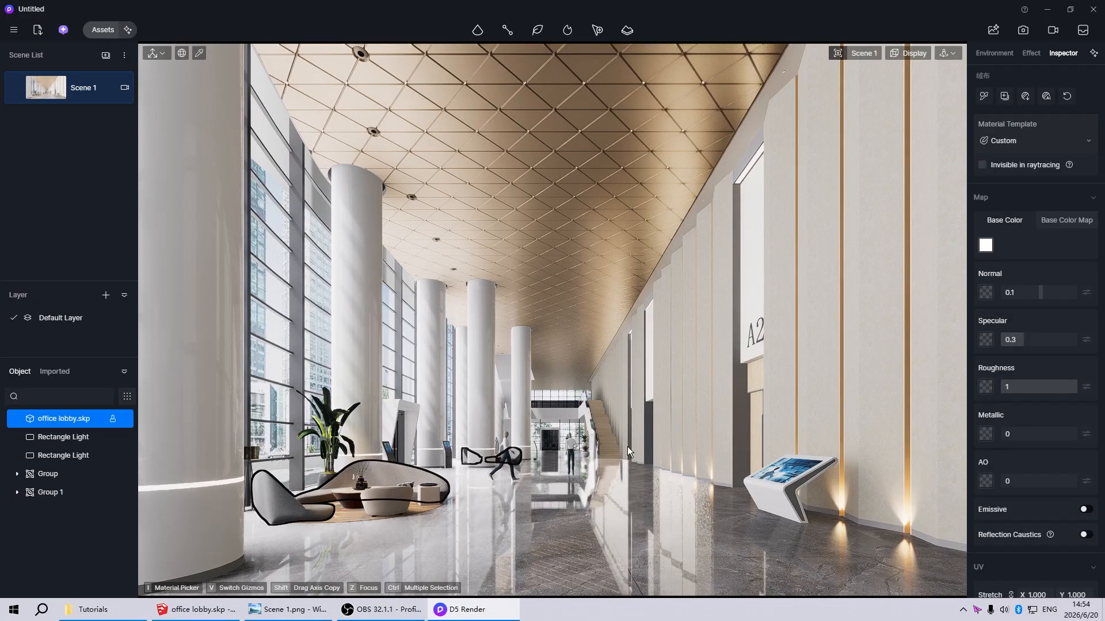
pyautogui.click(389, 505)
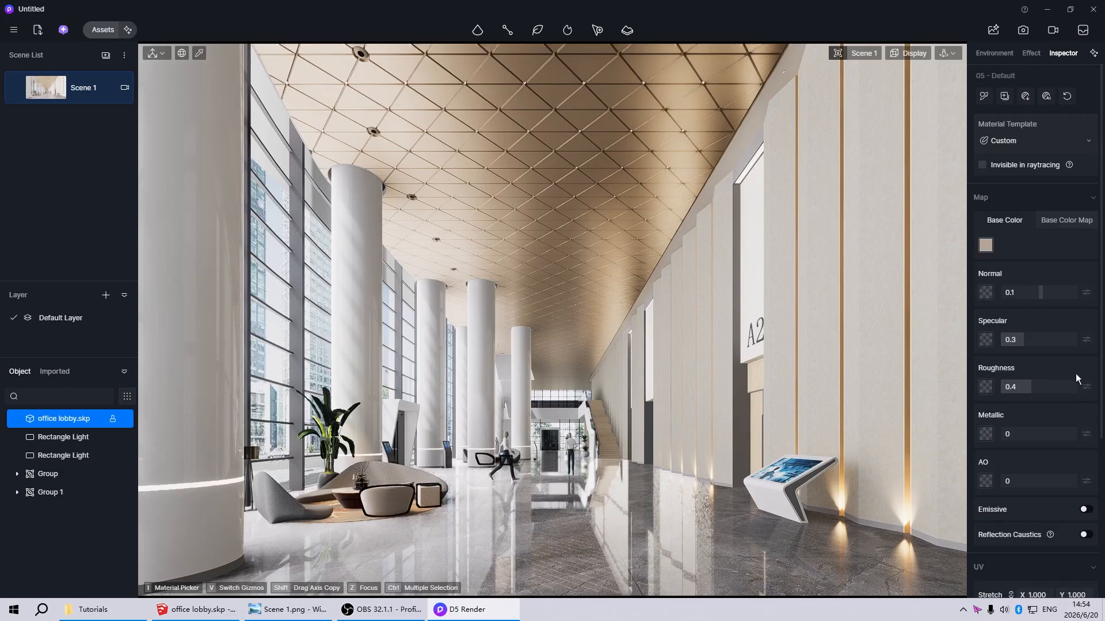
pyautogui.moveTo(1024, 385); pyautogui.dragTo(1076, 386)
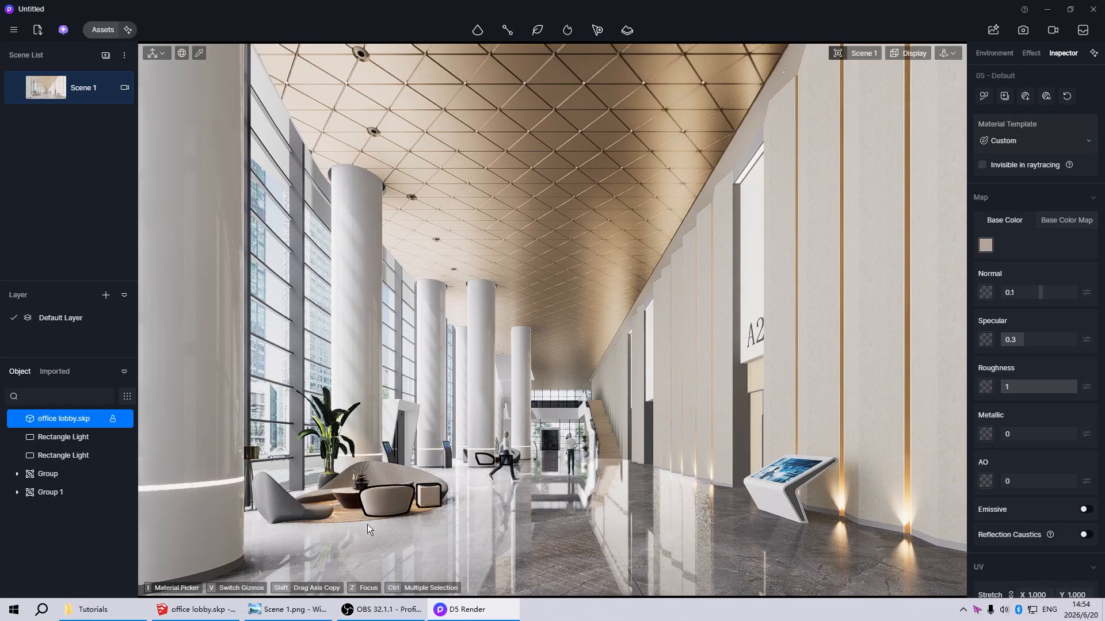
# Set the round rug material's roughness to 1 and reduce its base color map's saturation to -48
pyautogui.click(347, 517)
pyautogui.moveTo(1013, 387); pyautogui.dragTo(1077, 387)
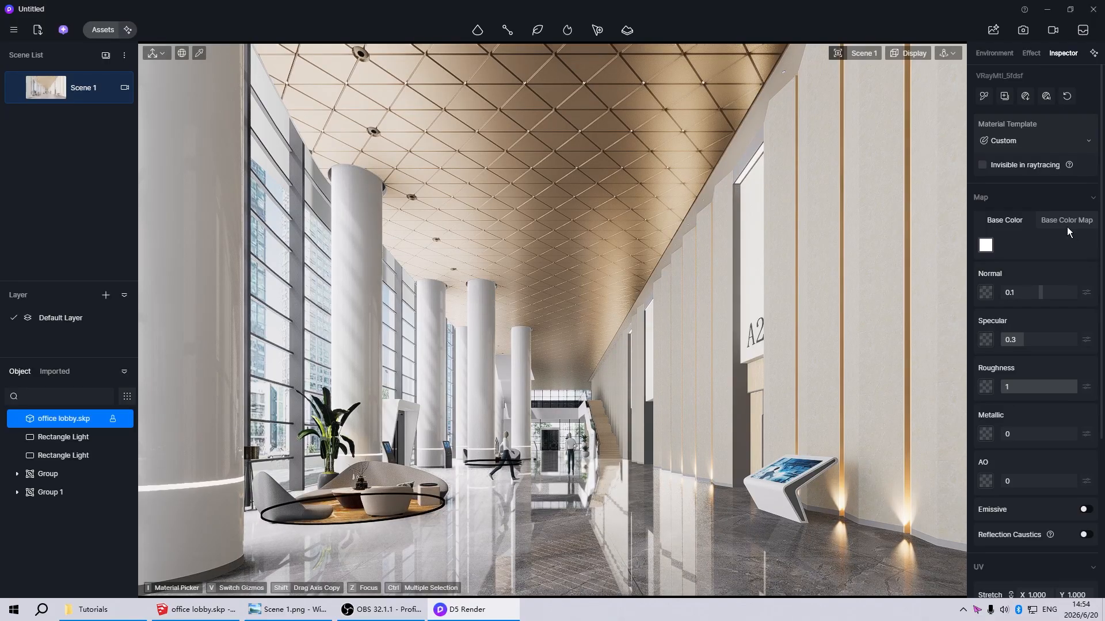
pyautogui.click(1085, 245)
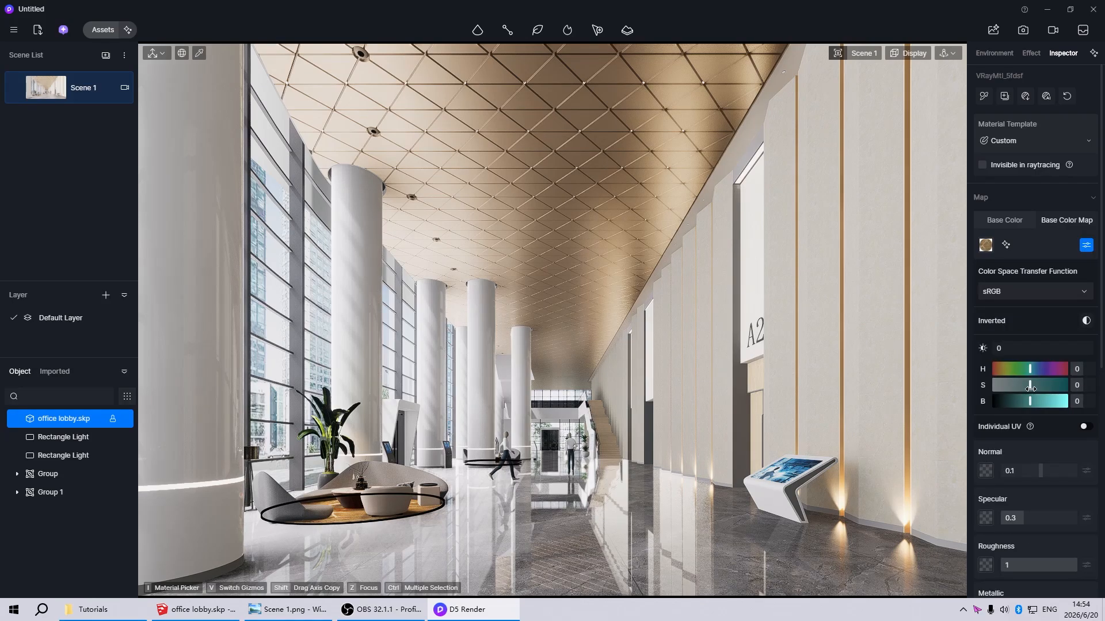
pyautogui.moveTo(1030, 389); pyautogui.dragTo(1012, 386)
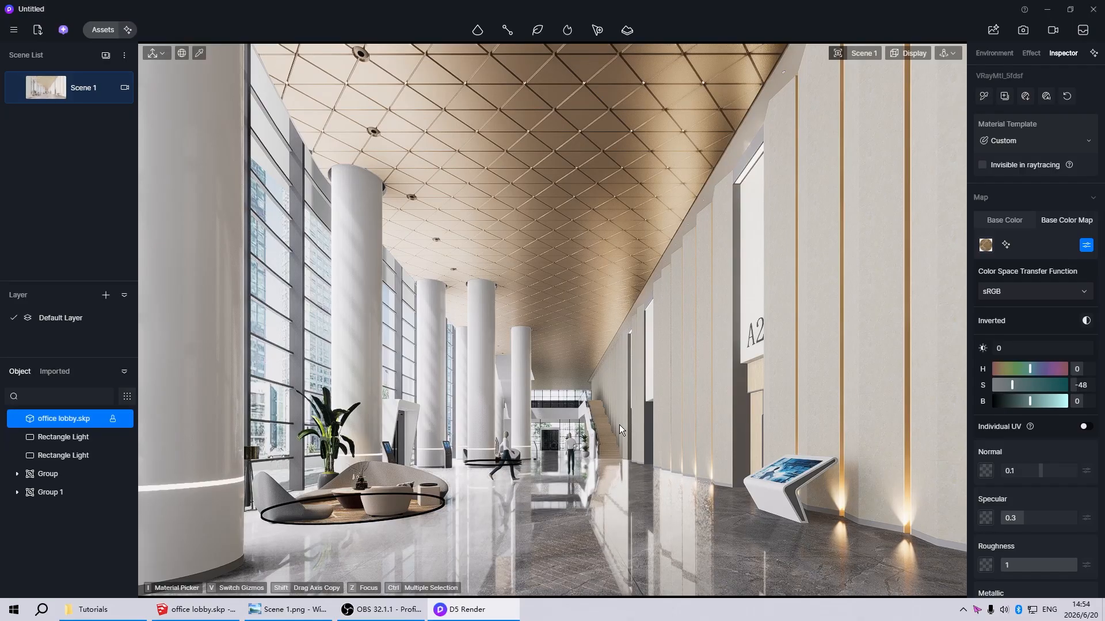
pyautogui.press('Escape')
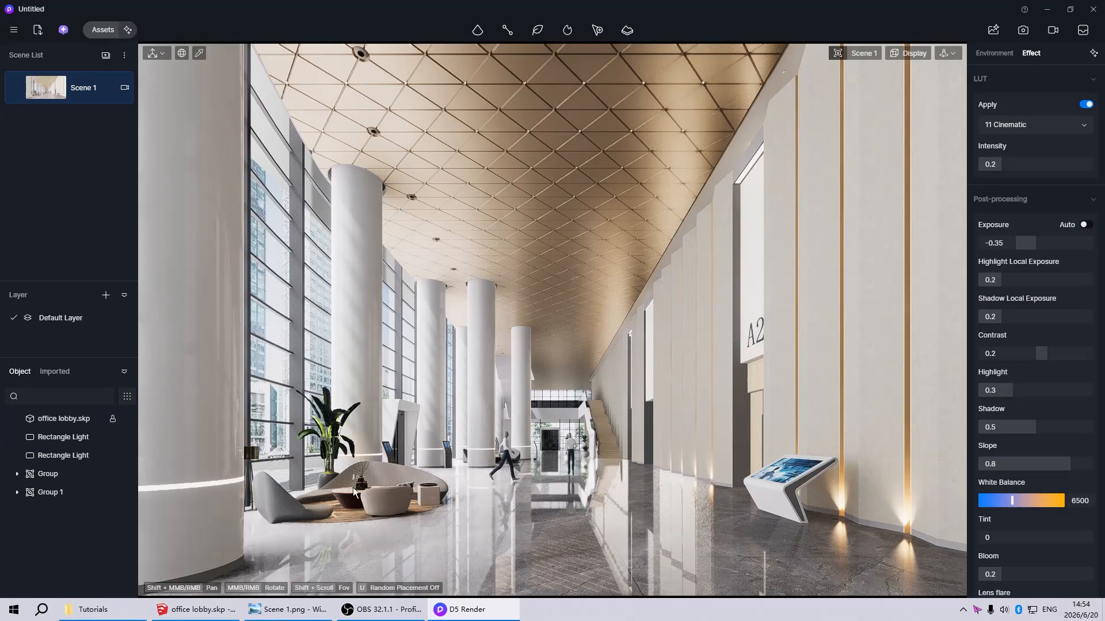
# Change the black entrance door glass to a white base color with opacity at 0
pyautogui.scroll(10, 557, 425)
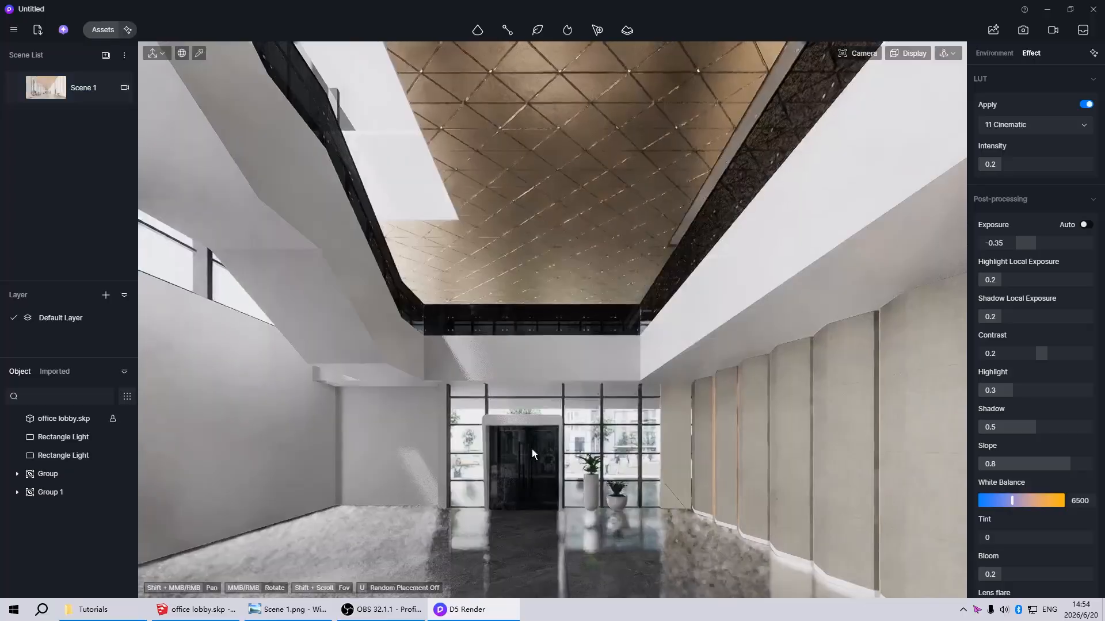
pyautogui.scroll(3, 535, 444)
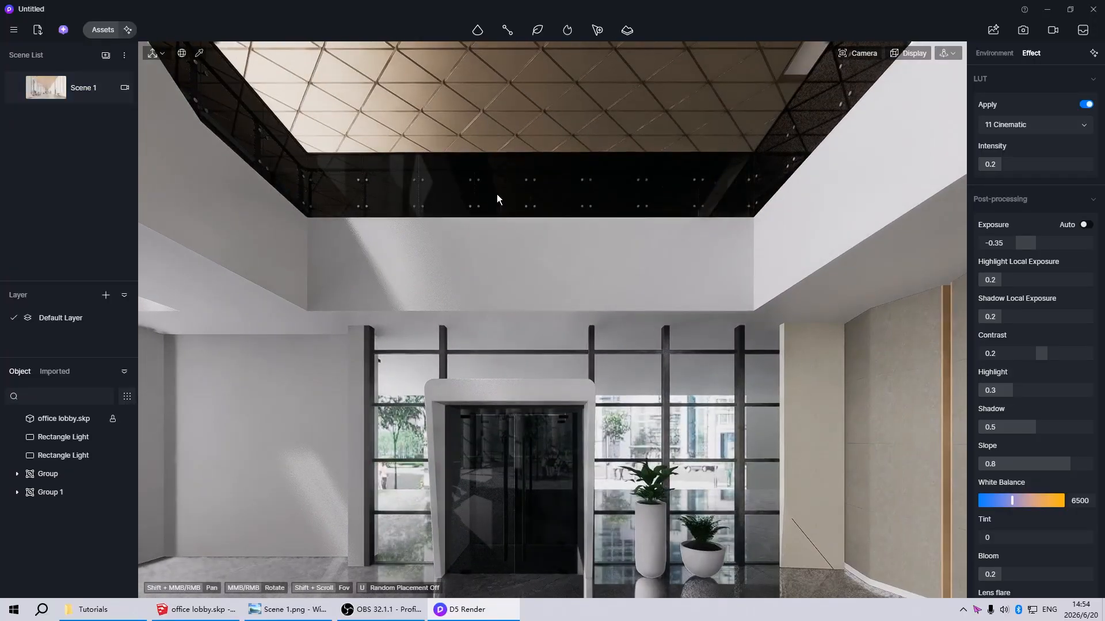
pyautogui.click(541, 432)
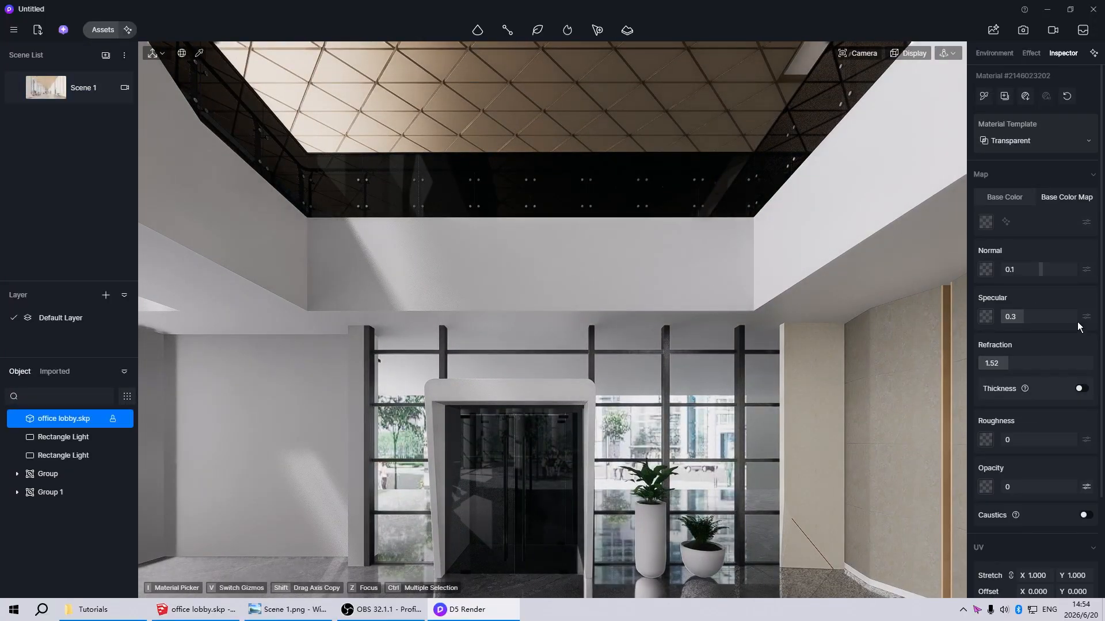
pyautogui.click(986, 223)
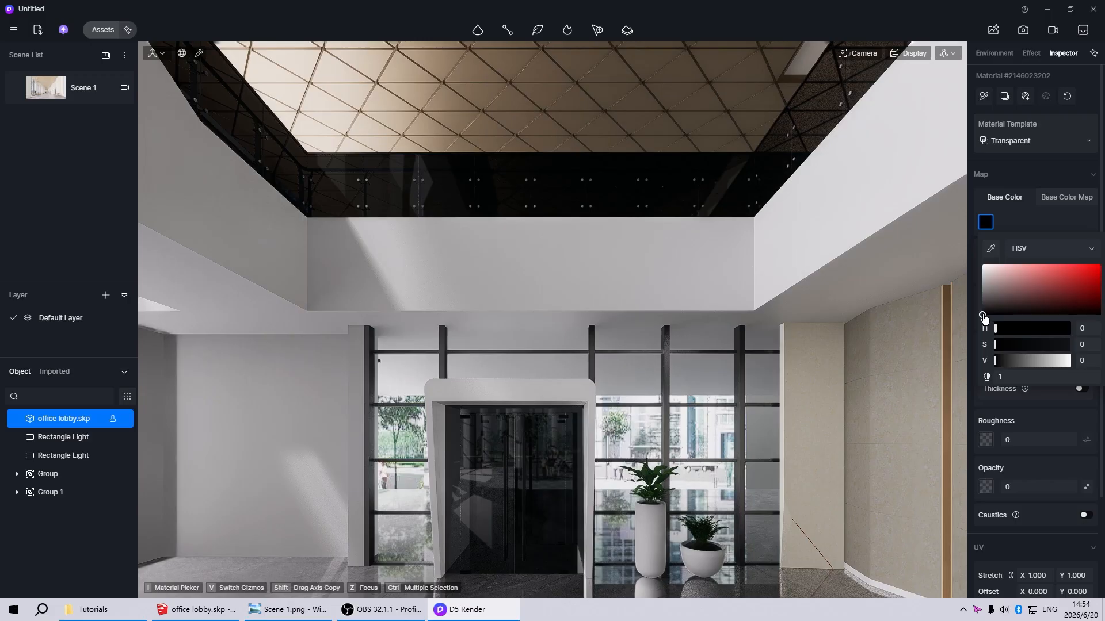
pyautogui.moveTo(983, 317); pyautogui.dragTo(948, 236)
pyautogui.click(1039, 220)
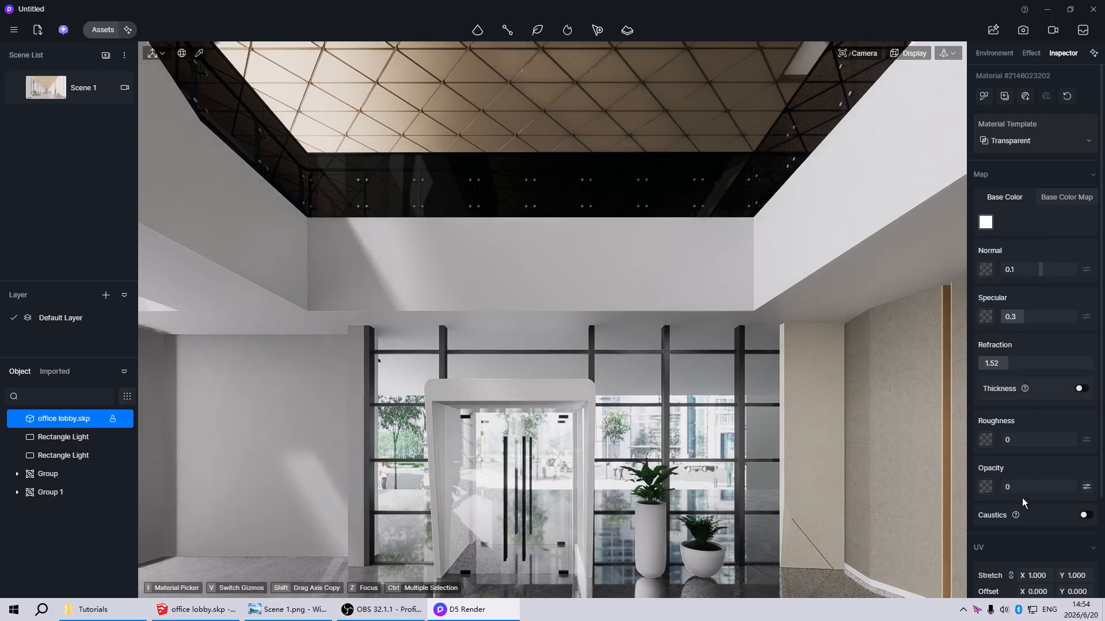
pyautogui.moveTo(1010, 486); pyautogui.dragTo(989, 485)
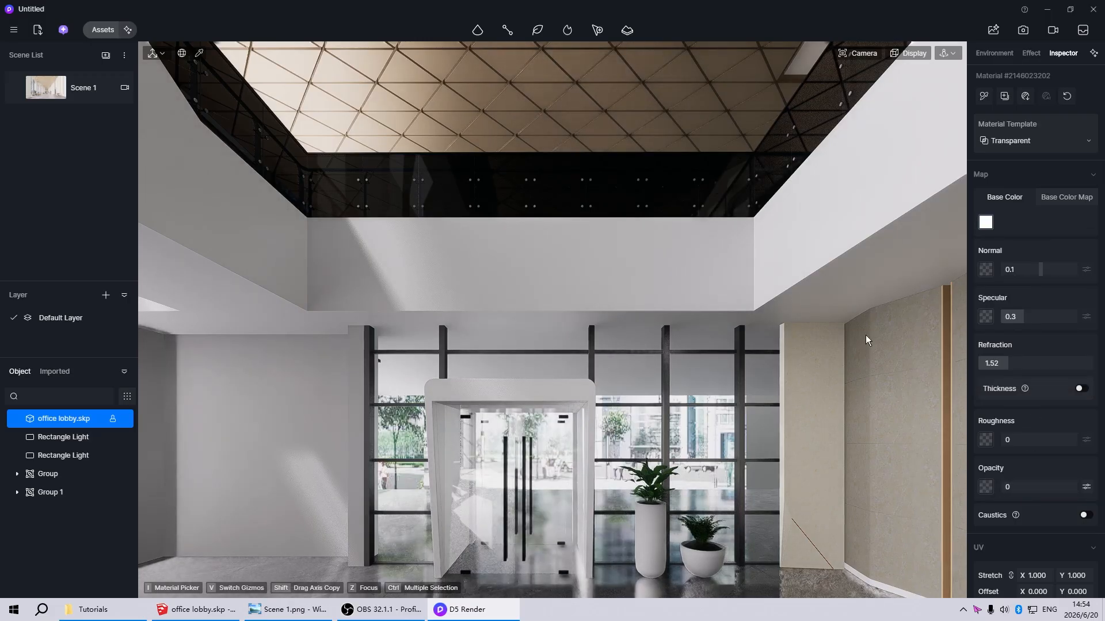
# Apply the clear door glass material to the black balustrade glass around the upper opening, then return to the Scene 1 view
pyautogui.click(575, 495)
pyautogui.click(574, 495)
pyautogui.press('i')
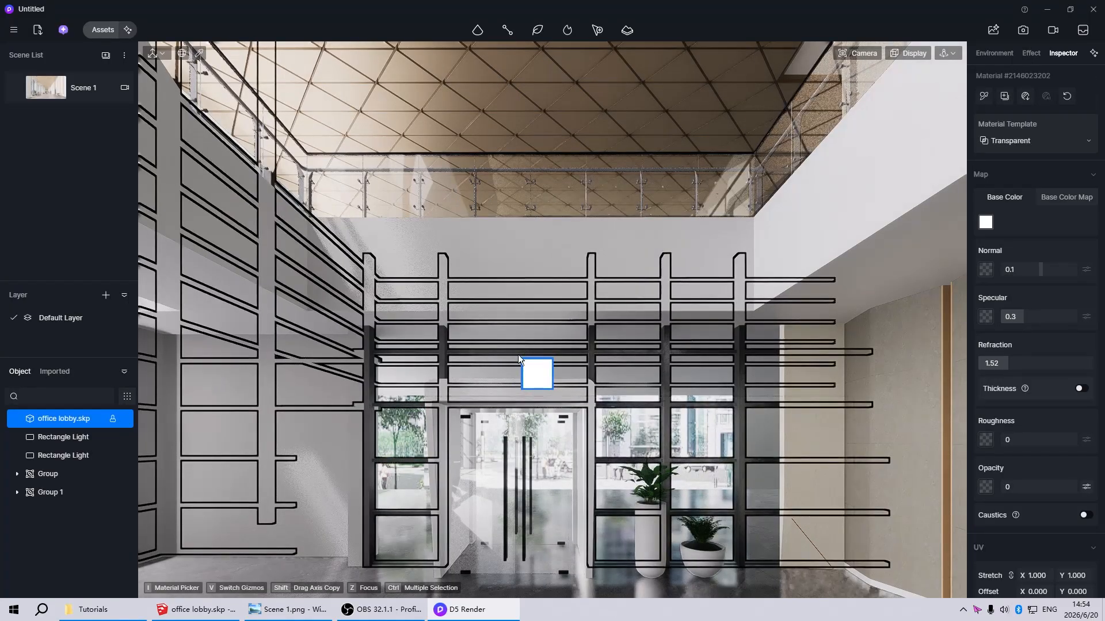
pyautogui.press('Escape')
pyautogui.click(38, 99)
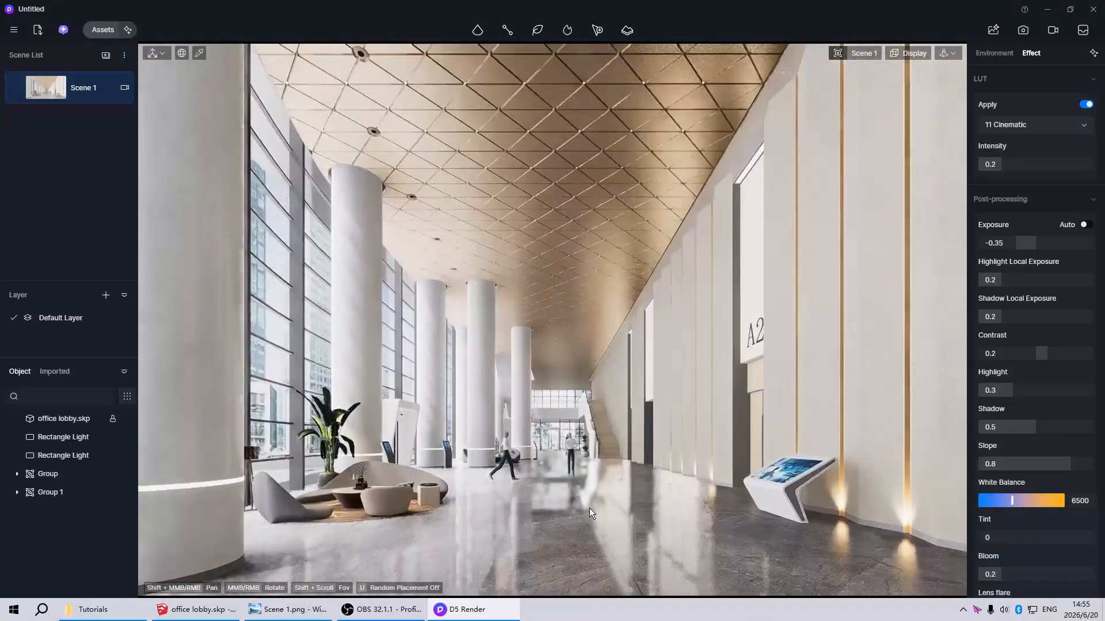
# Change the black glass jars on the marble coffee table to a white base color with opacity at 0
pyautogui.scroll(5, 349, 522)
pyautogui.scroll(10, 374, 449)
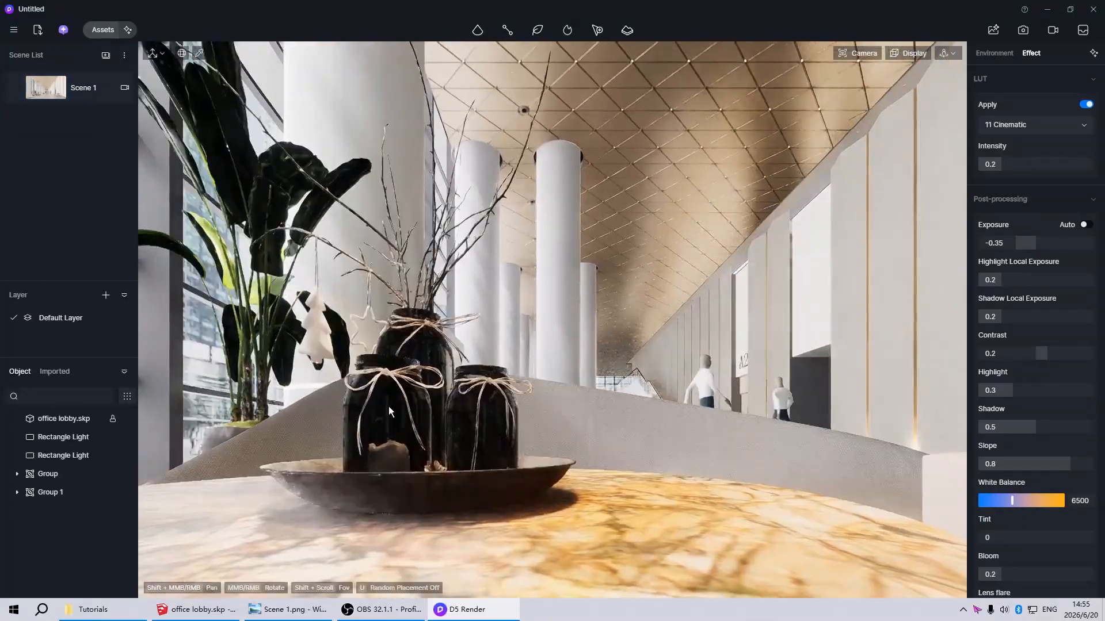
pyautogui.click(388, 406)
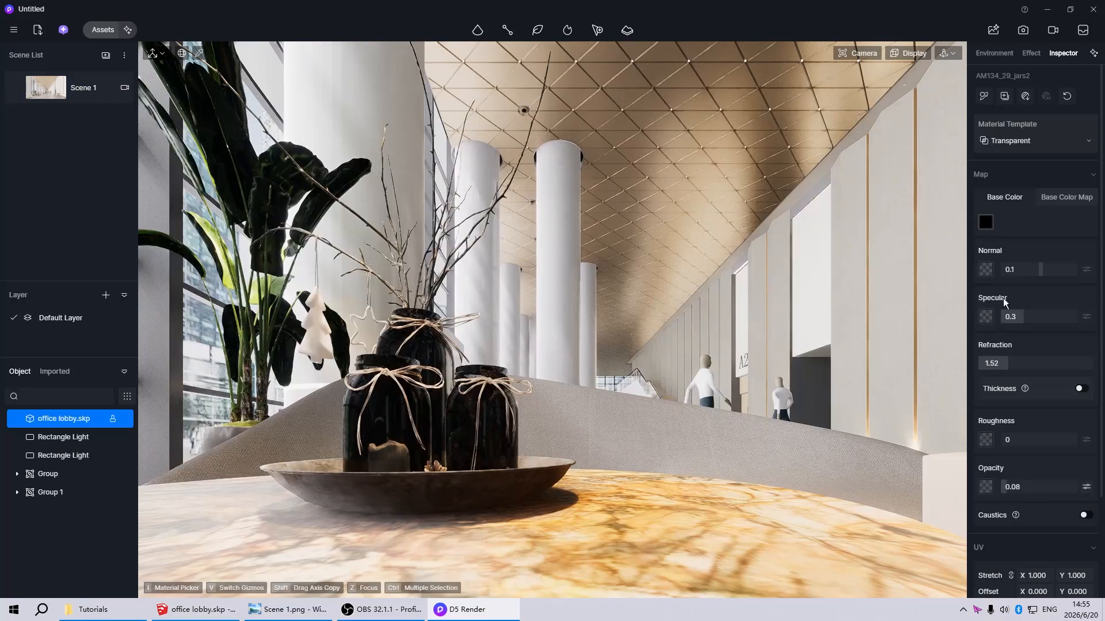
pyautogui.click(986, 223)
pyautogui.moveTo(983, 319); pyautogui.dragTo(962, 232)
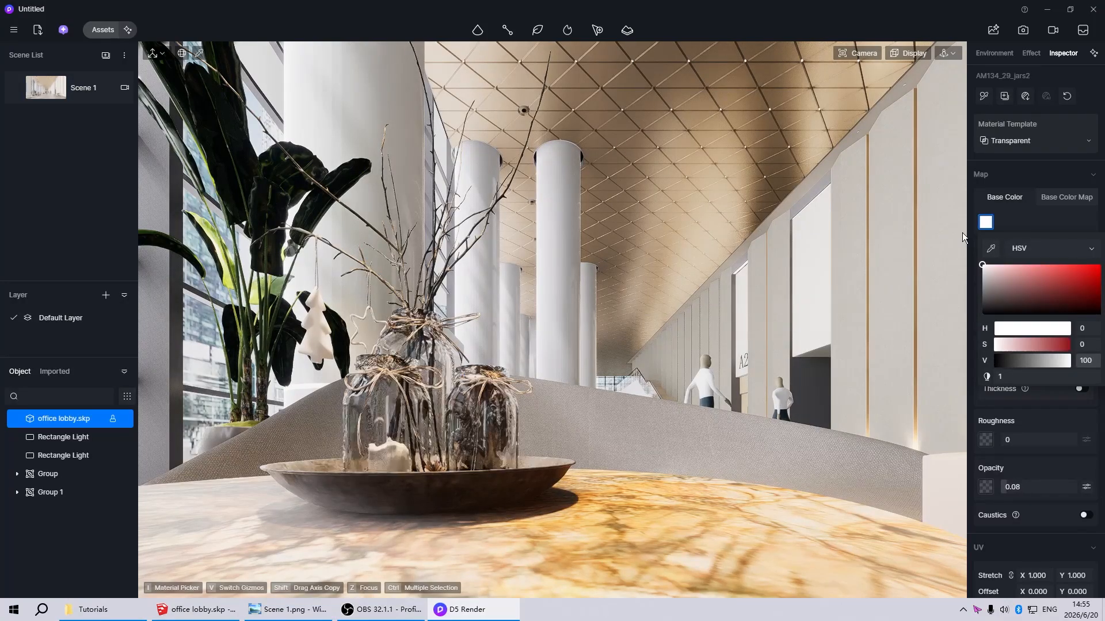
pyautogui.click(1049, 221)
pyautogui.moveTo(1024, 489); pyautogui.dragTo(979, 490)
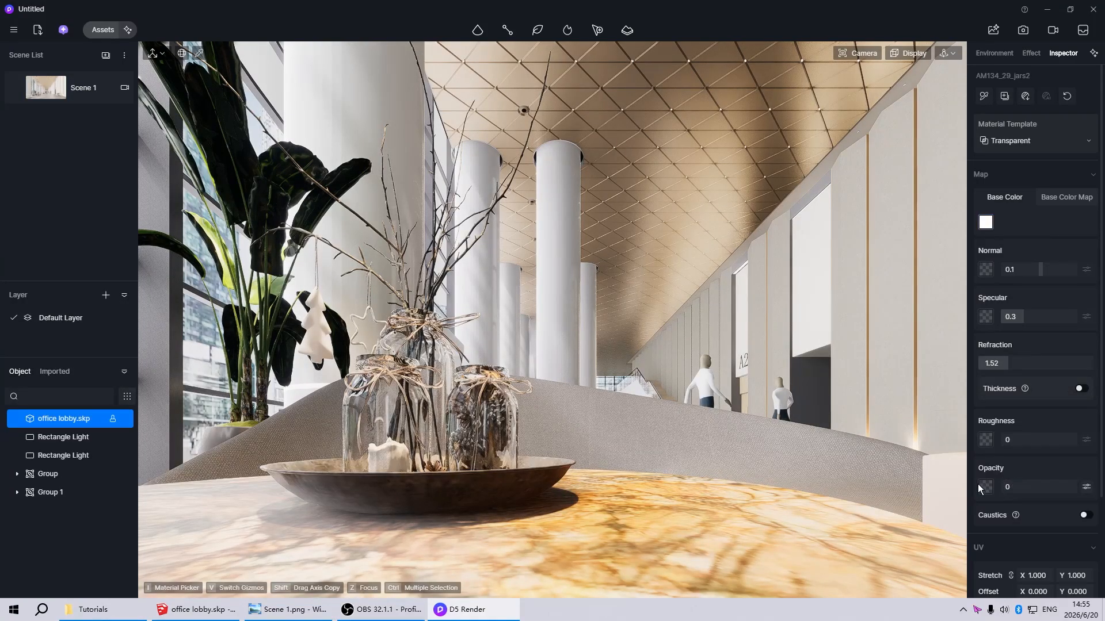
pyautogui.press('Escape')
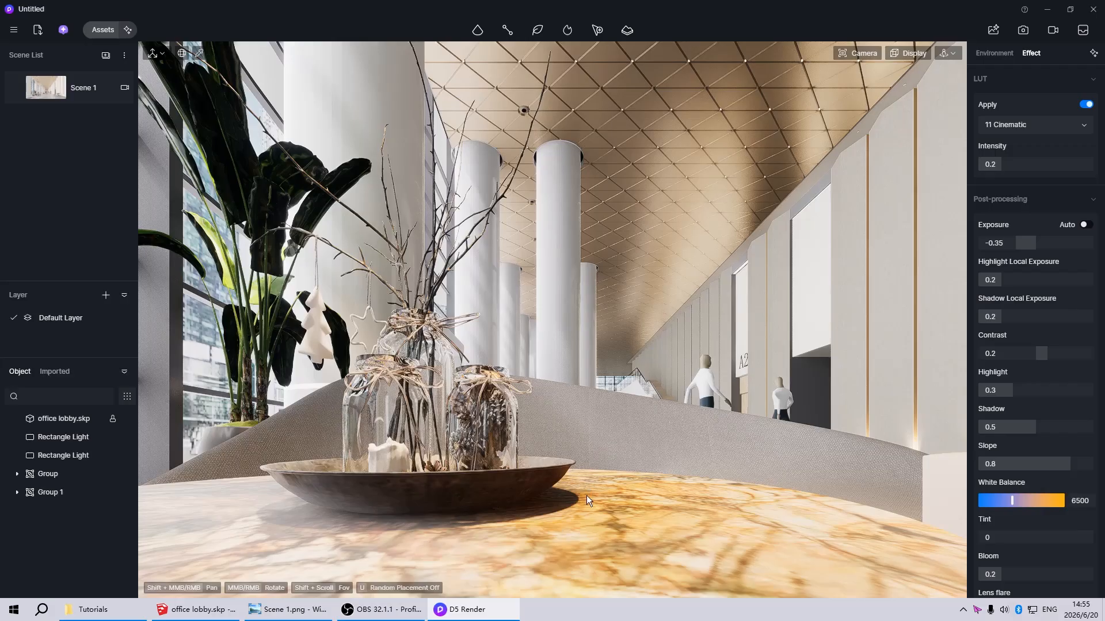
# Switch the potted banana plant's leaf material to the Foliage template with roughness 0.4, then return to Scene 1
pyautogui.scroll(-5, 622, 445)
pyautogui.scroll(5, 336, 265)
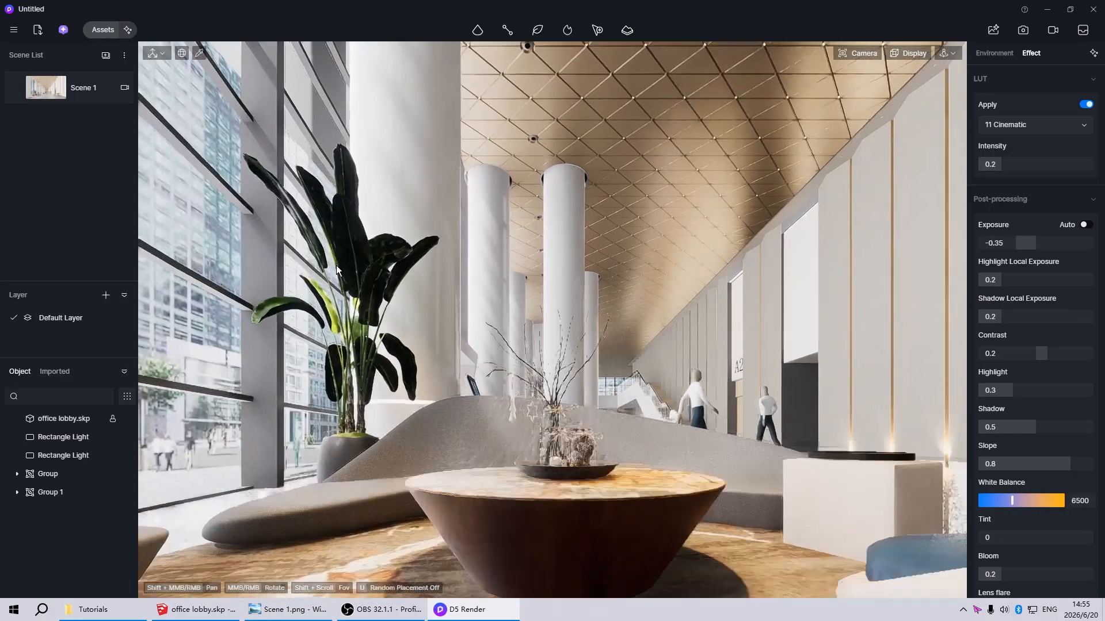
pyautogui.click(350, 254)
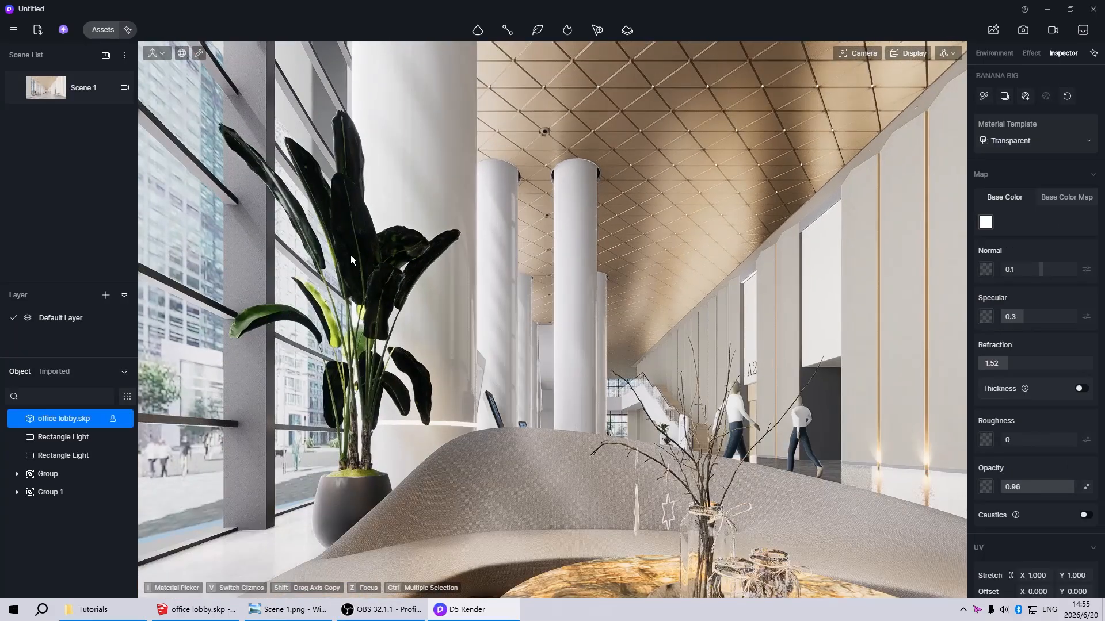
pyautogui.click(1047, 145)
pyautogui.click(1024, 479)
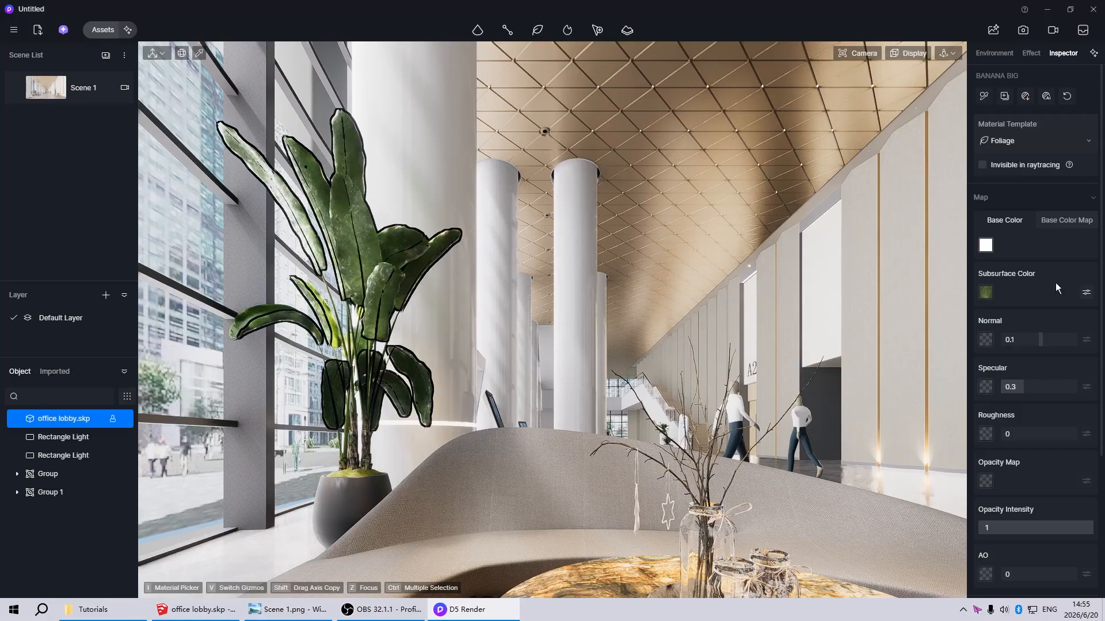
pyautogui.click(1048, 435)
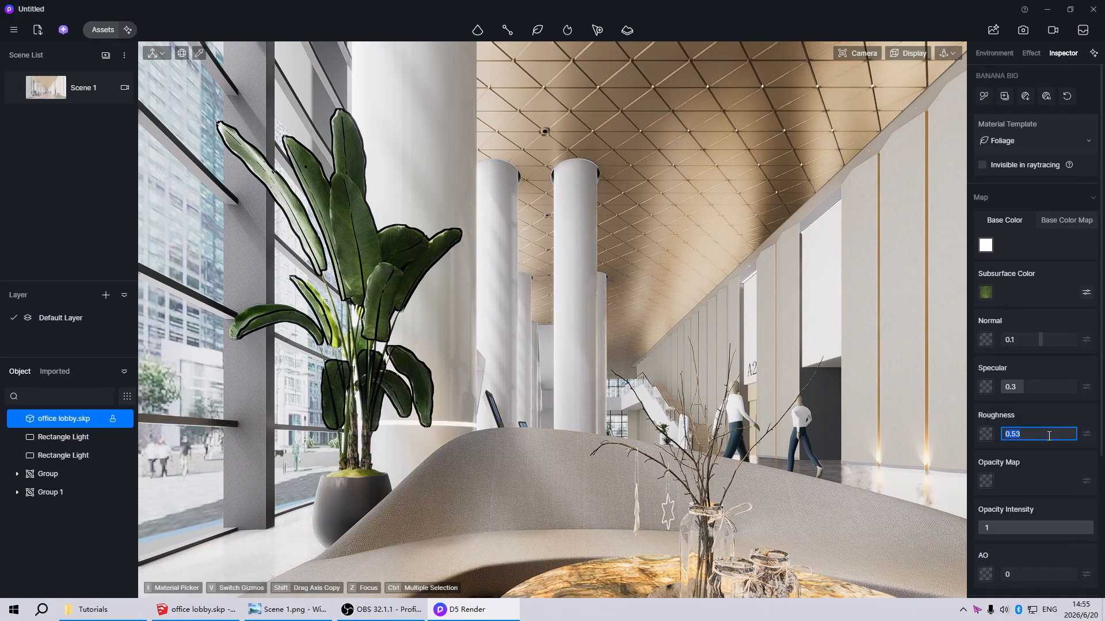
pyautogui.write('.4')
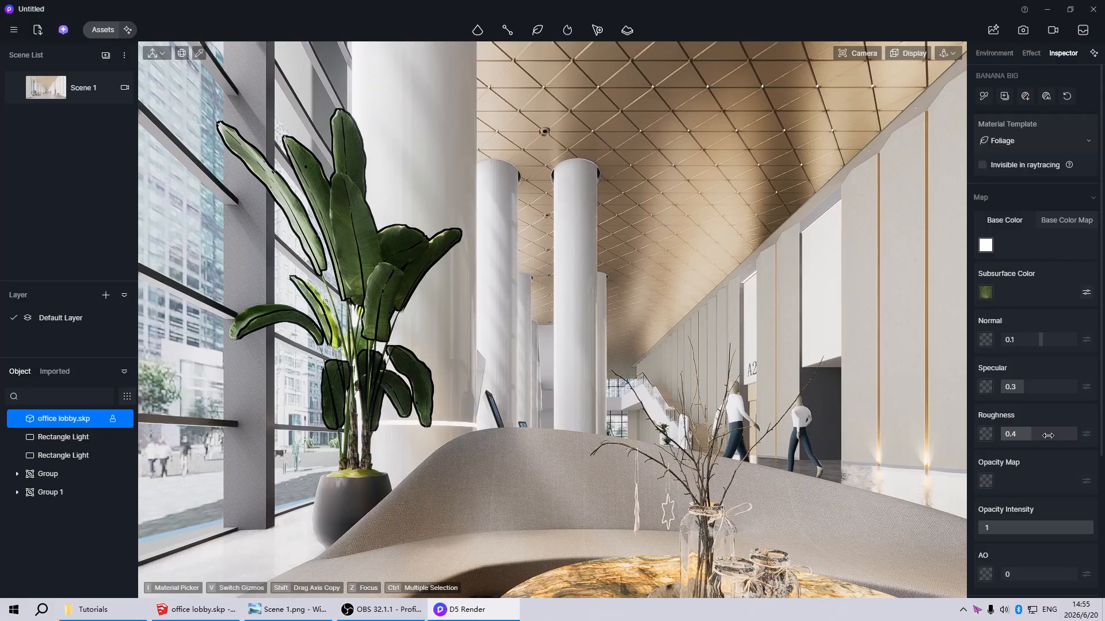
pyautogui.press('Return')
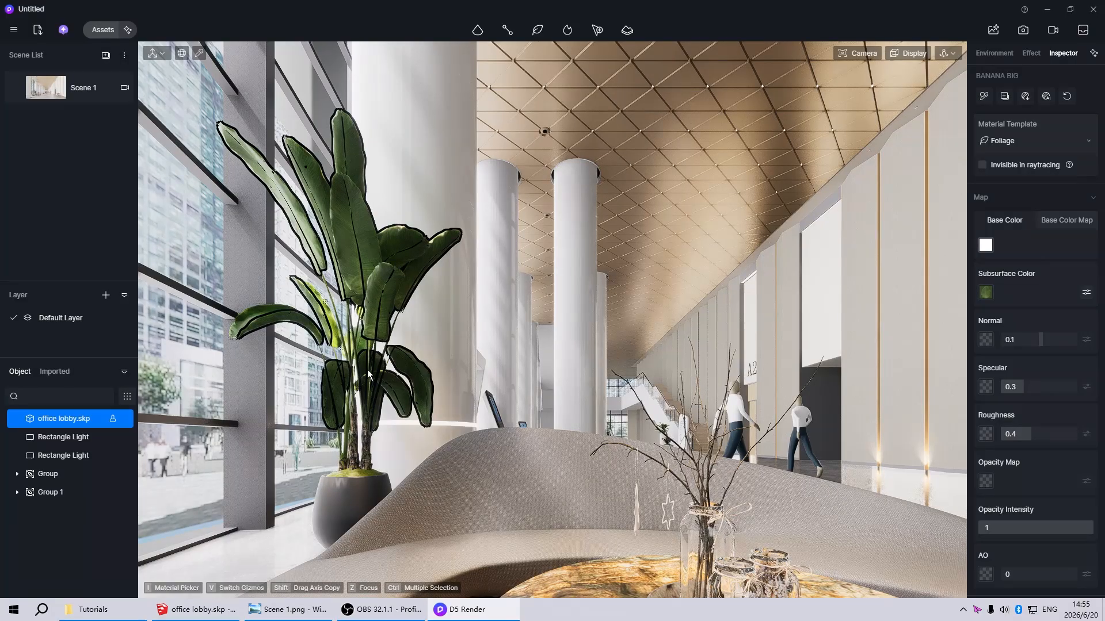
pyautogui.press('Escape')
pyautogui.click(44, 83)
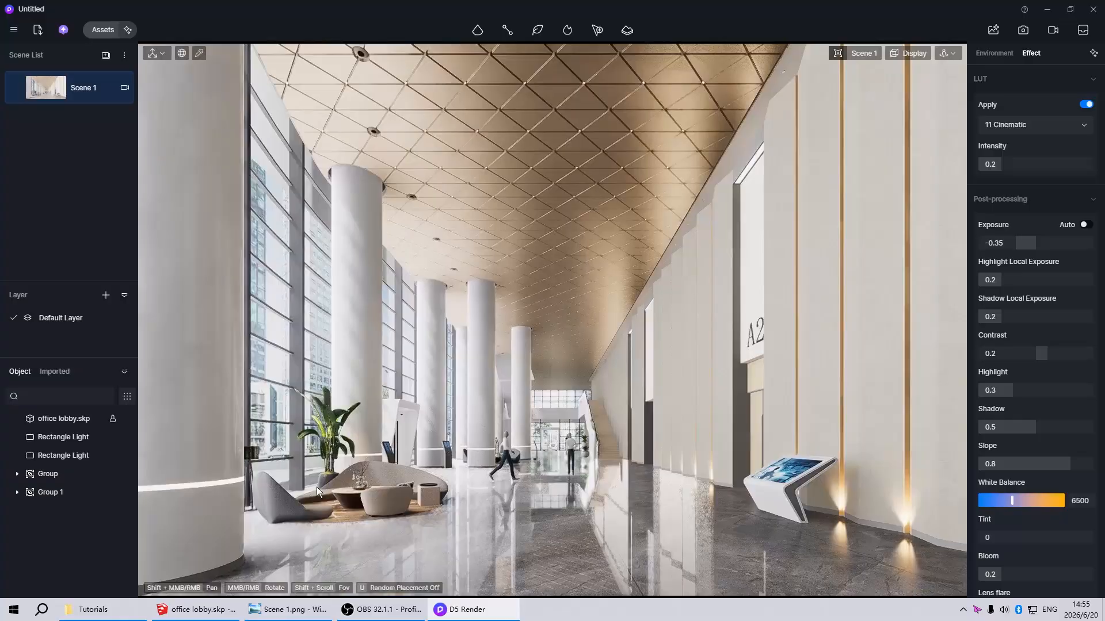
# Switch the floor lamp's shade material from Transparent to the Cloth template and return to the Scene 1 view
pyautogui.scroll(6, 248, 487)
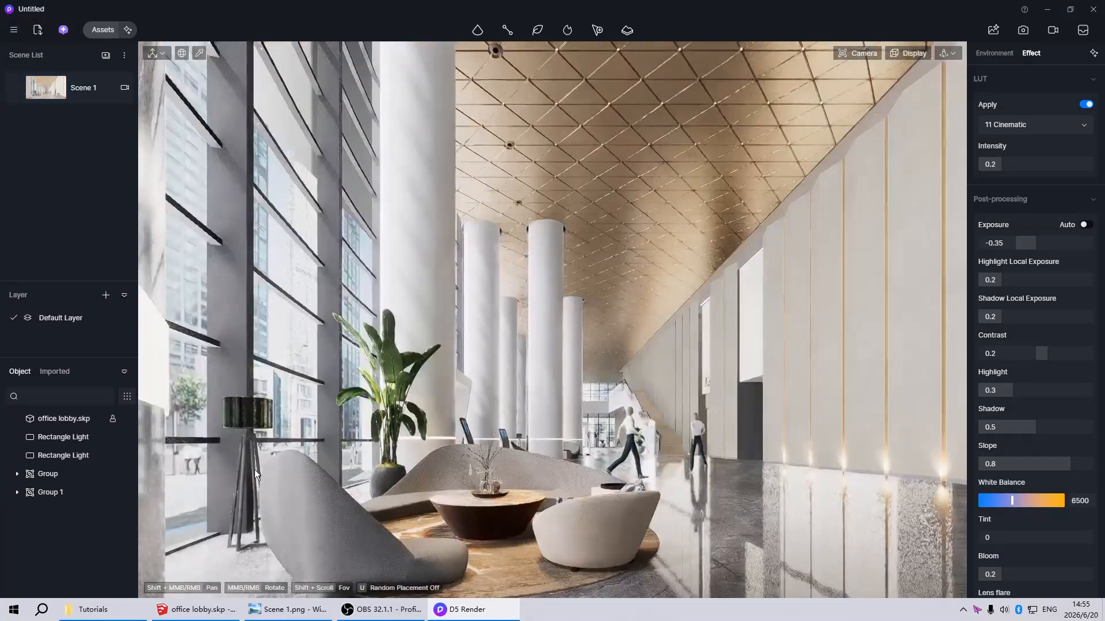
pyautogui.scroll(5, 254, 426)
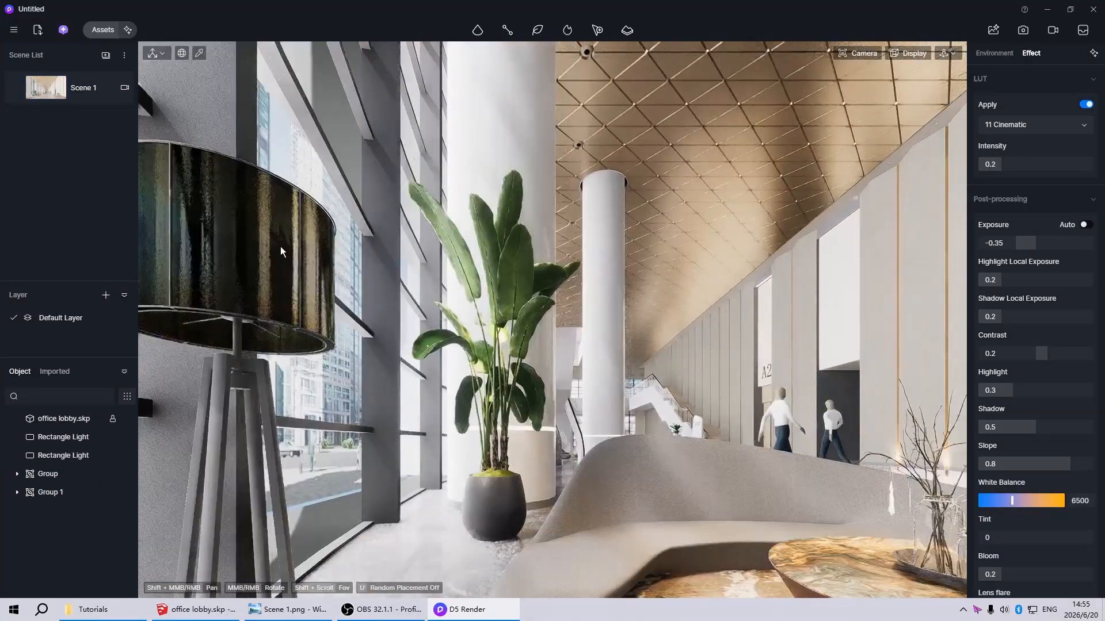
pyautogui.click(281, 246)
pyautogui.click(1044, 145)
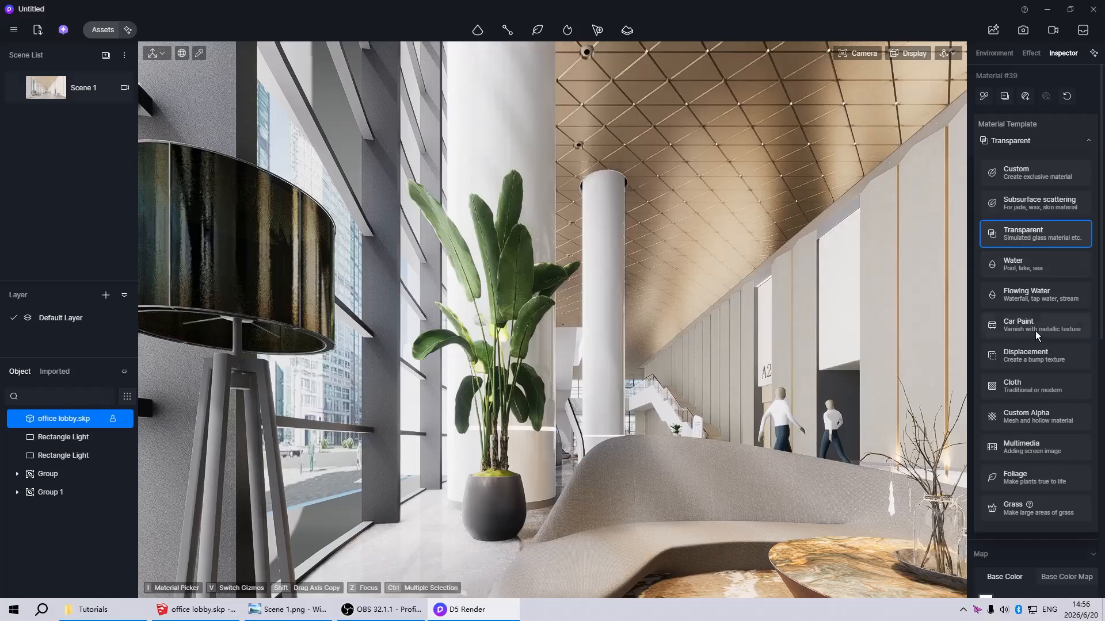
pyautogui.click(1020, 391)
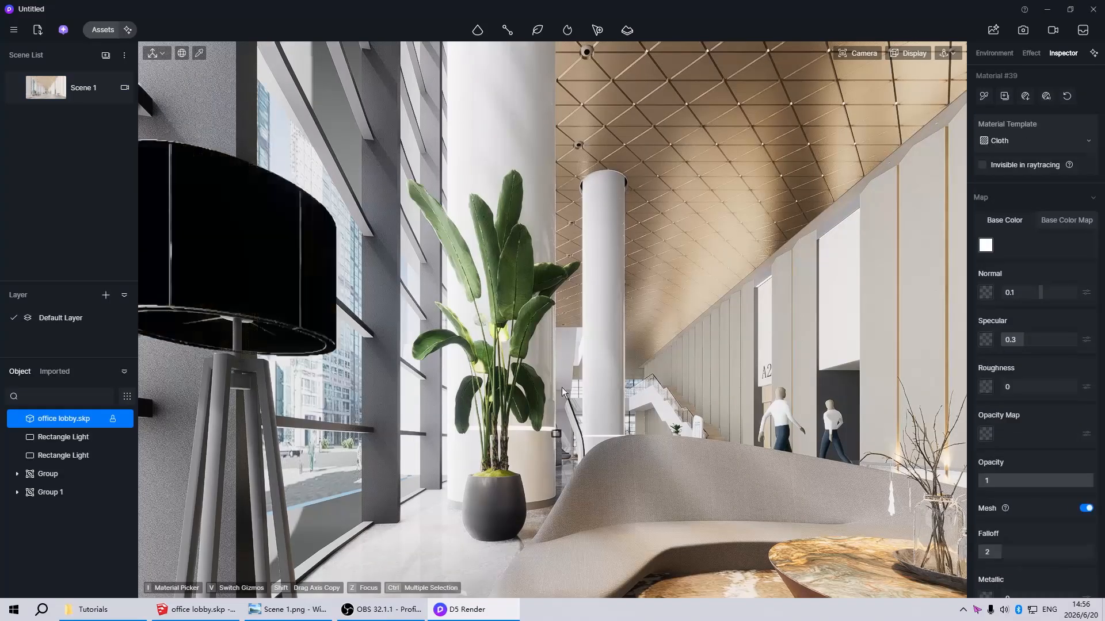
pyautogui.click(54, 93)
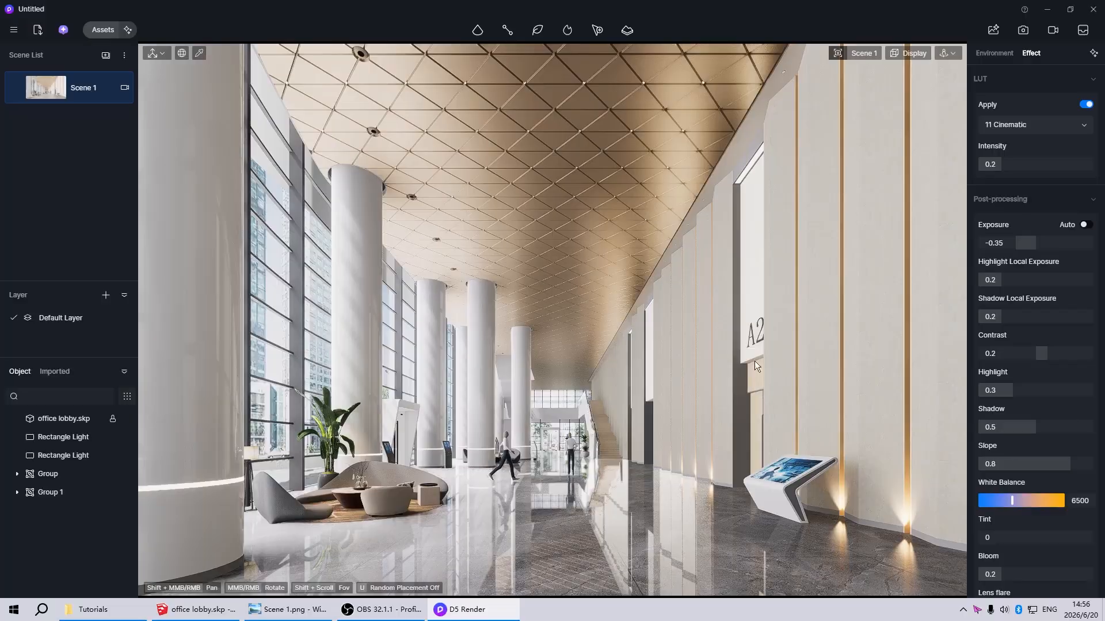
# Apply the beige wall panel material to the white panels above the wall openings, then return to Scene 1
pyautogui.press('i')
pyautogui.click(768, 363)
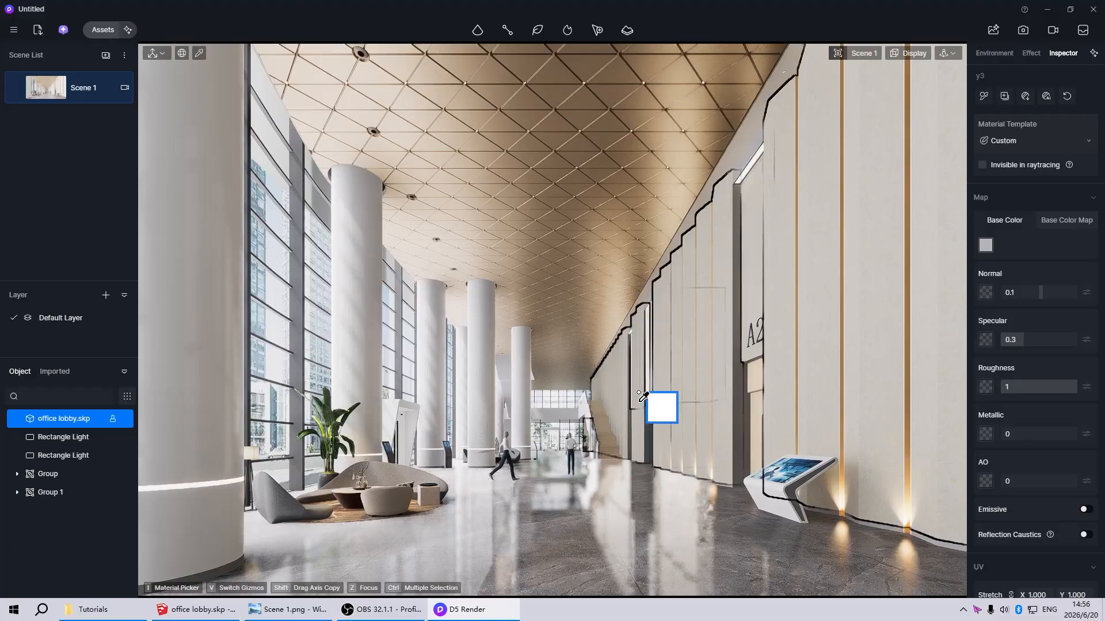
pyautogui.scroll(2, 644, 393)
pyautogui.scroll(3, 645, 393)
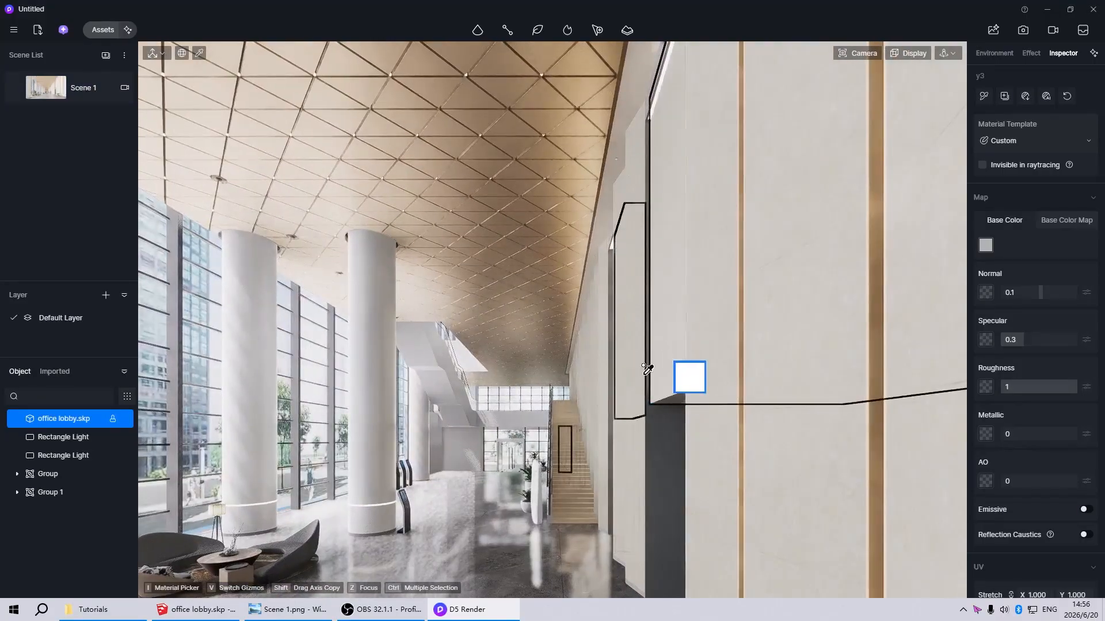
pyautogui.press('Escape')
pyautogui.click(81, 87)
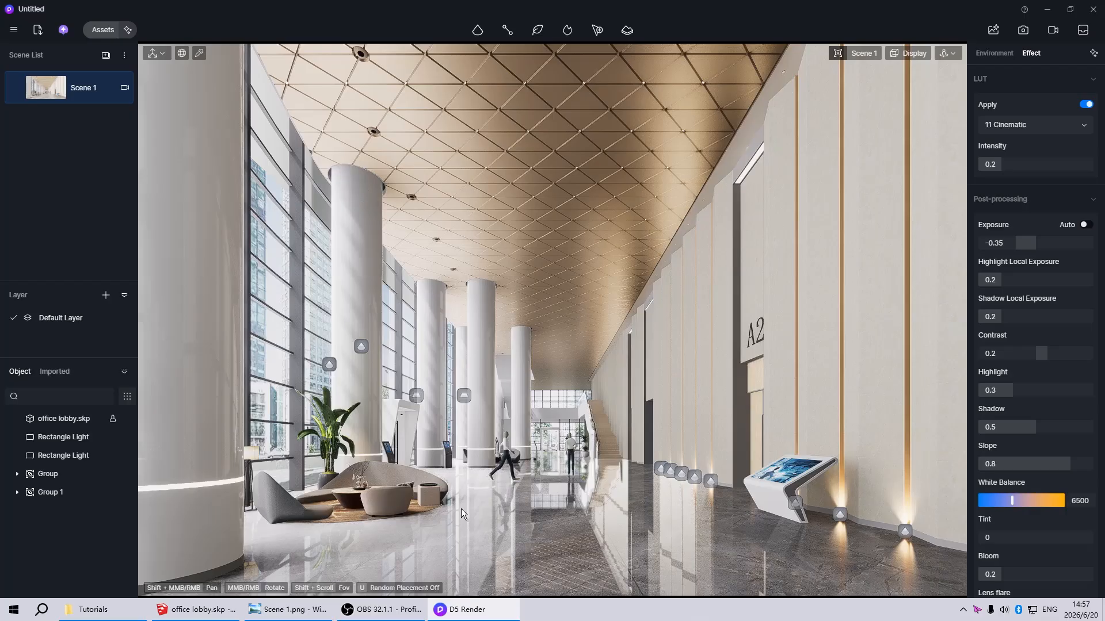
# Turn off Visible in Reflection for the rectangle light with intensity 30, and check the other rectangle light's settings
pyautogui.moveTo(476, 494); pyautogui.dragTo(526, 441, button='middle')
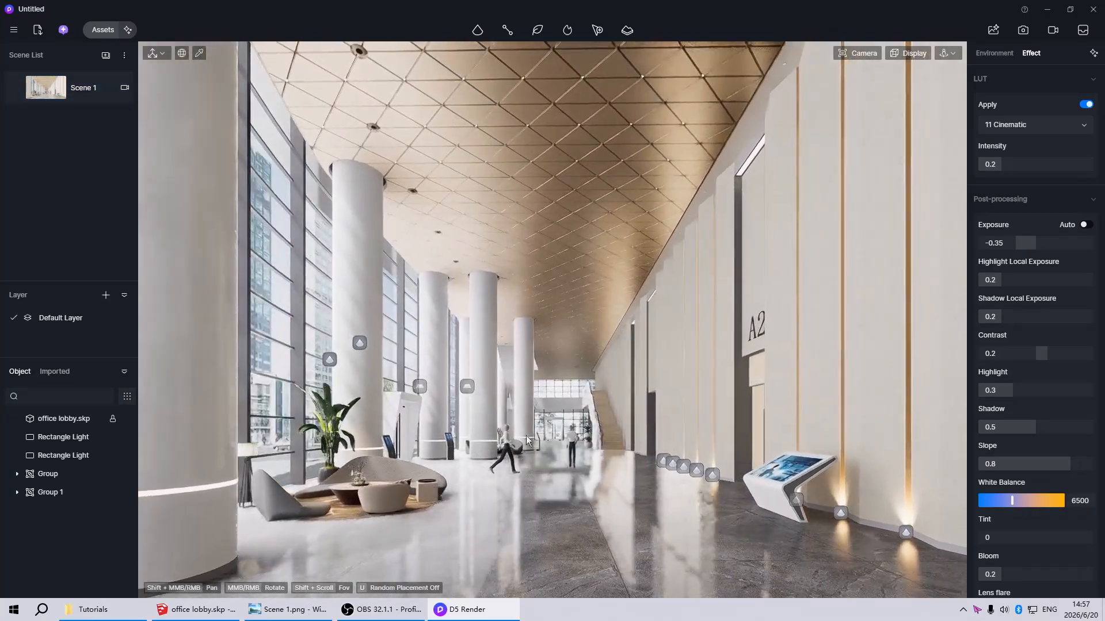
pyautogui.click(421, 386)
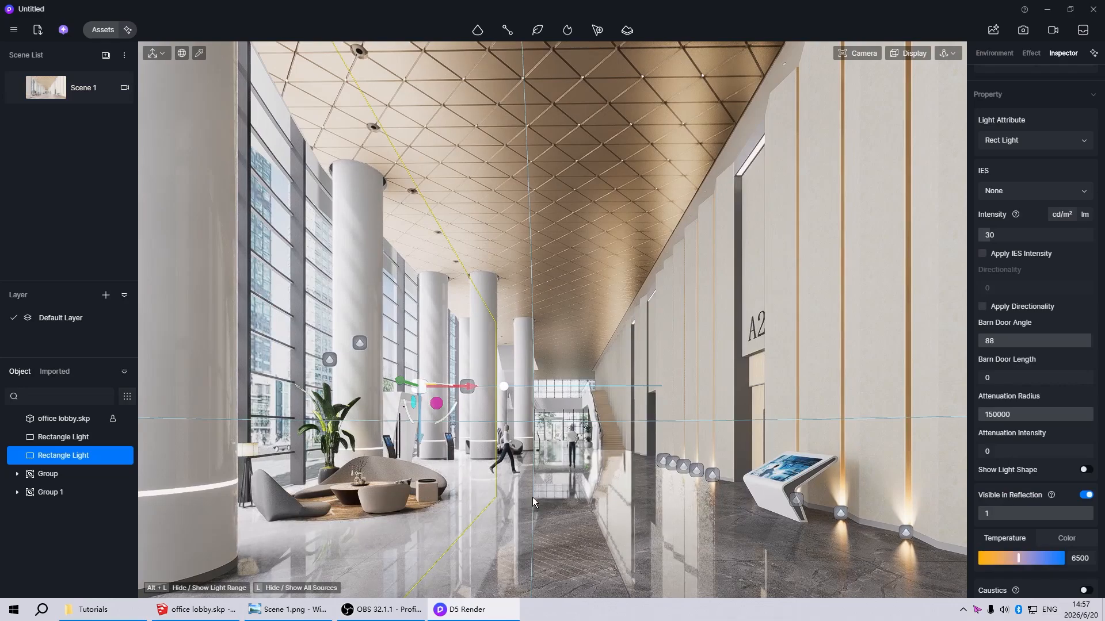
pyautogui.click(1084, 496)
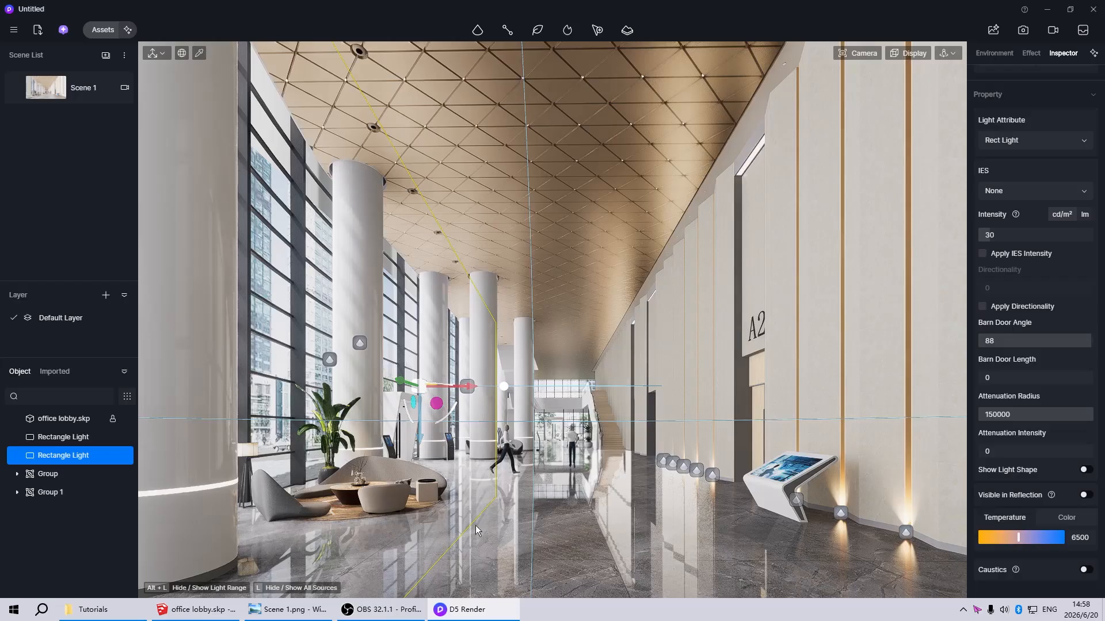
pyautogui.click(70, 95)
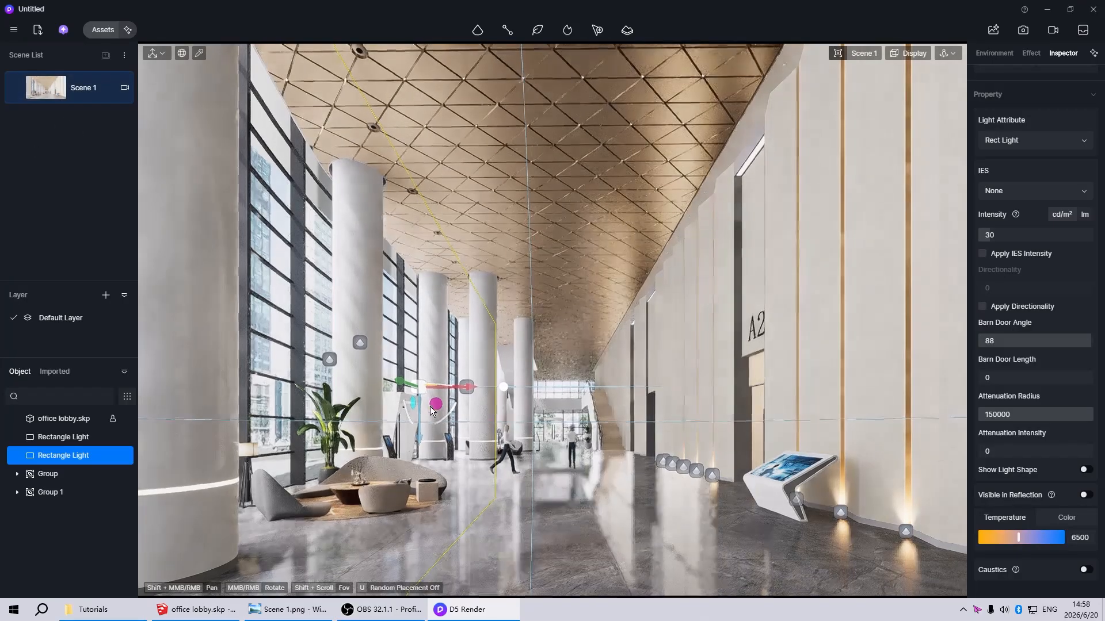
pyautogui.press('Escape')
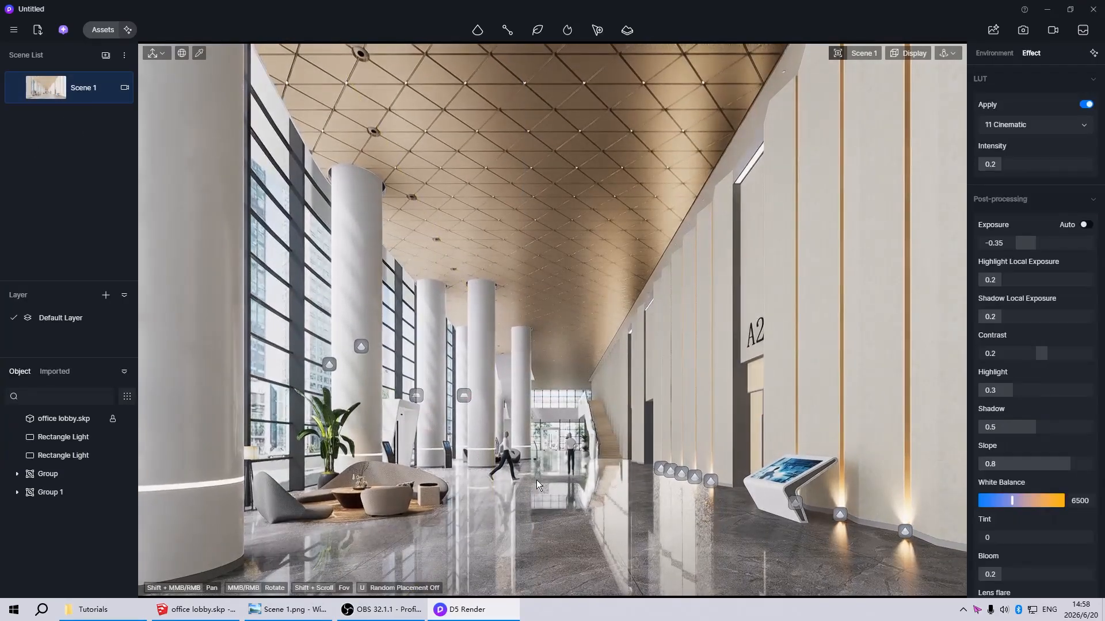
pyautogui.click(462, 395)
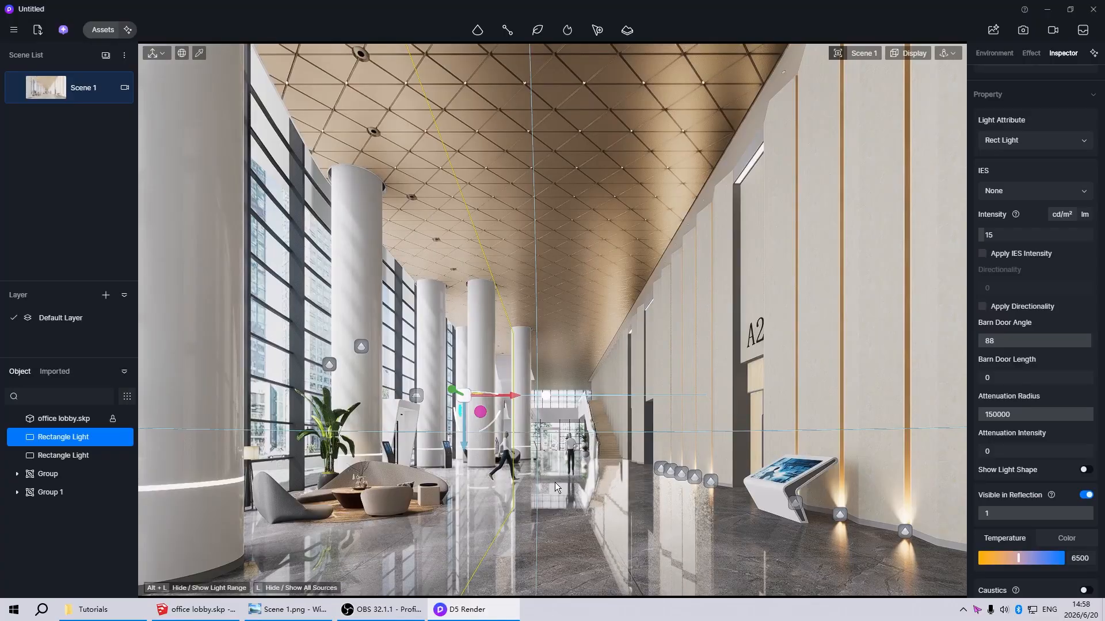
pyautogui.press('Escape')
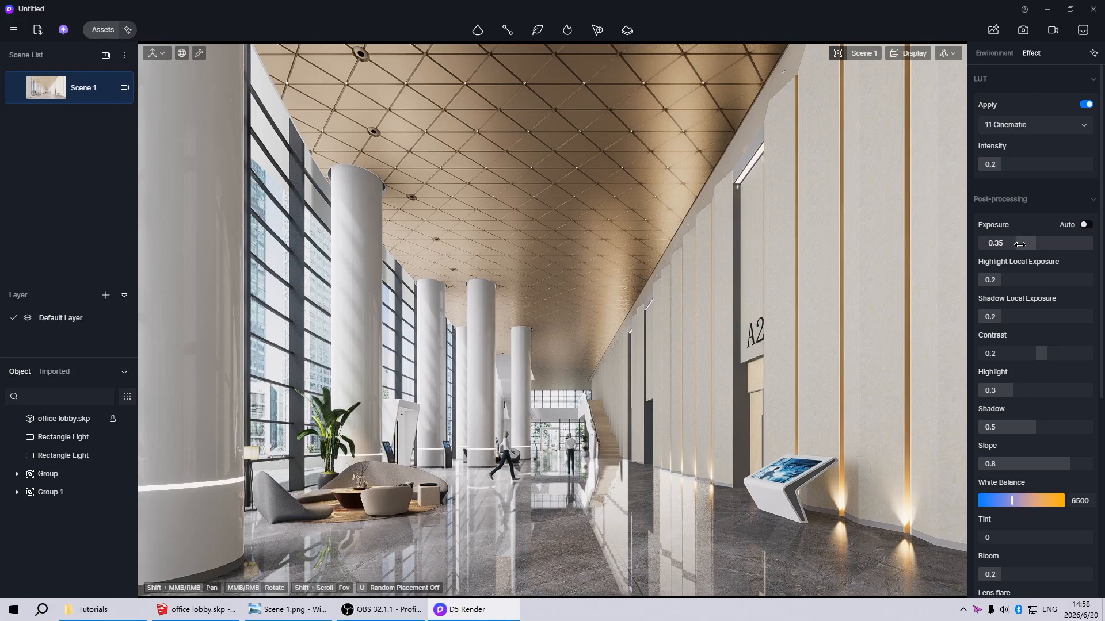
# Raise the post-processing exposure to -0.3
pyautogui.moveTo(1020, 245); pyautogui.dragTo(1021, 244)
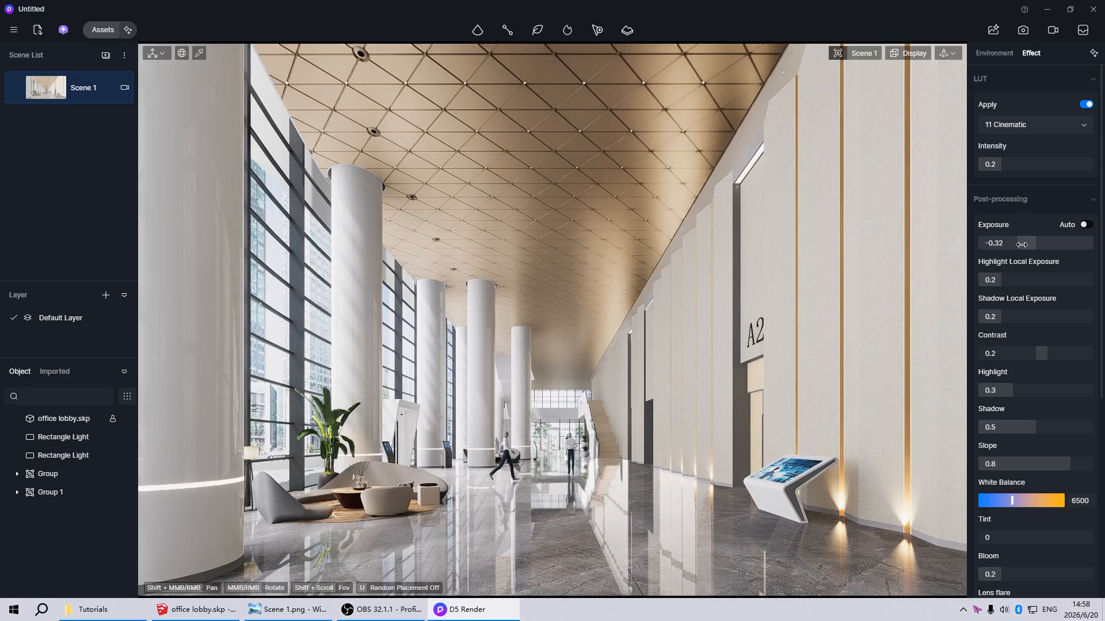
pyautogui.moveTo(1023, 244); pyautogui.dragTo(1023, 245)
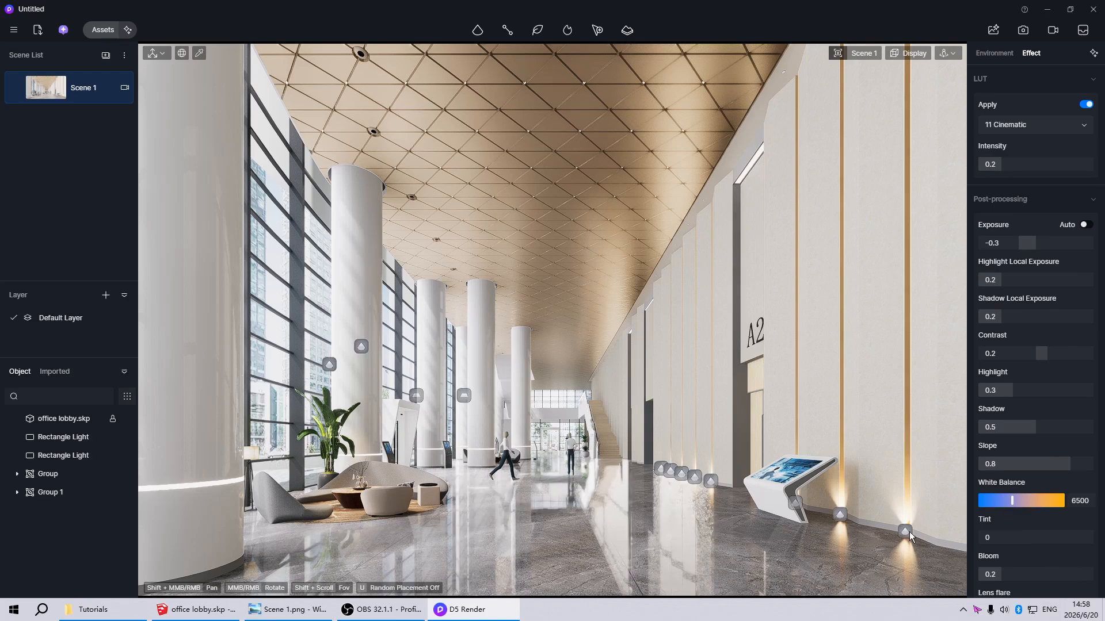
# Set the intensity of the spotlight group at the foot of the feature wall to 100 lm and clear the selection
pyautogui.click(907, 532)
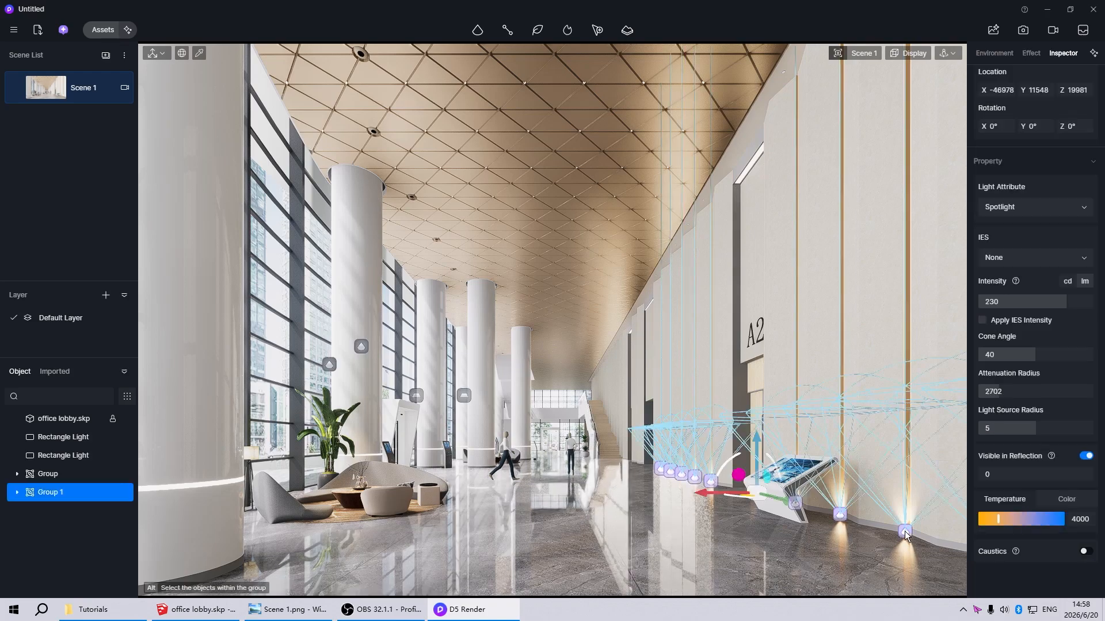
pyautogui.click(1010, 301)
pyautogui.write('100')
pyautogui.press('Return')
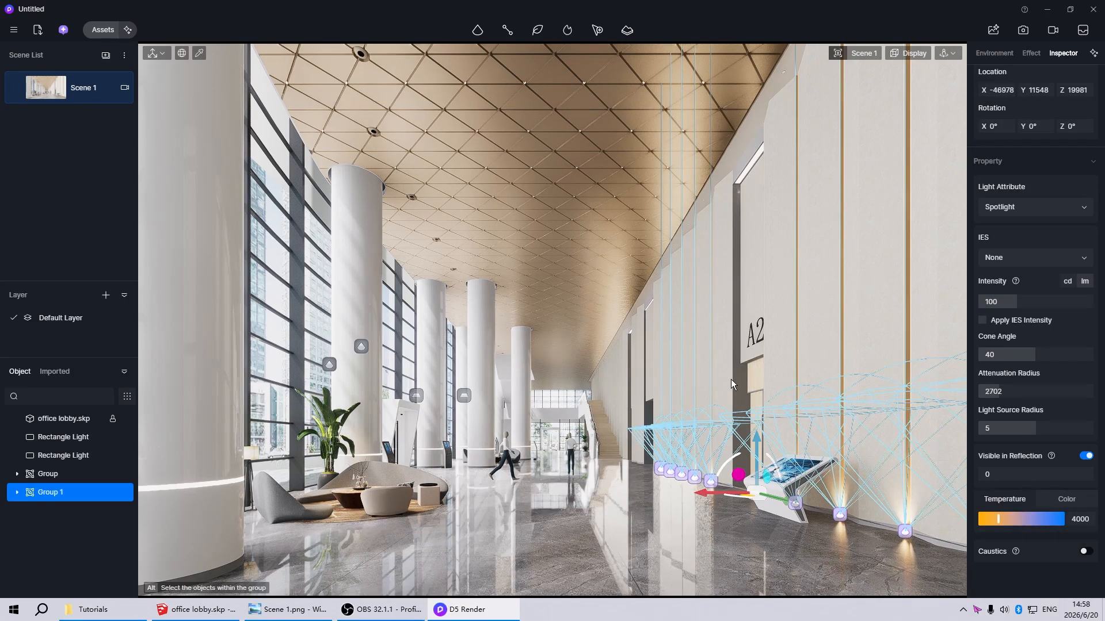
pyautogui.click(731, 379)
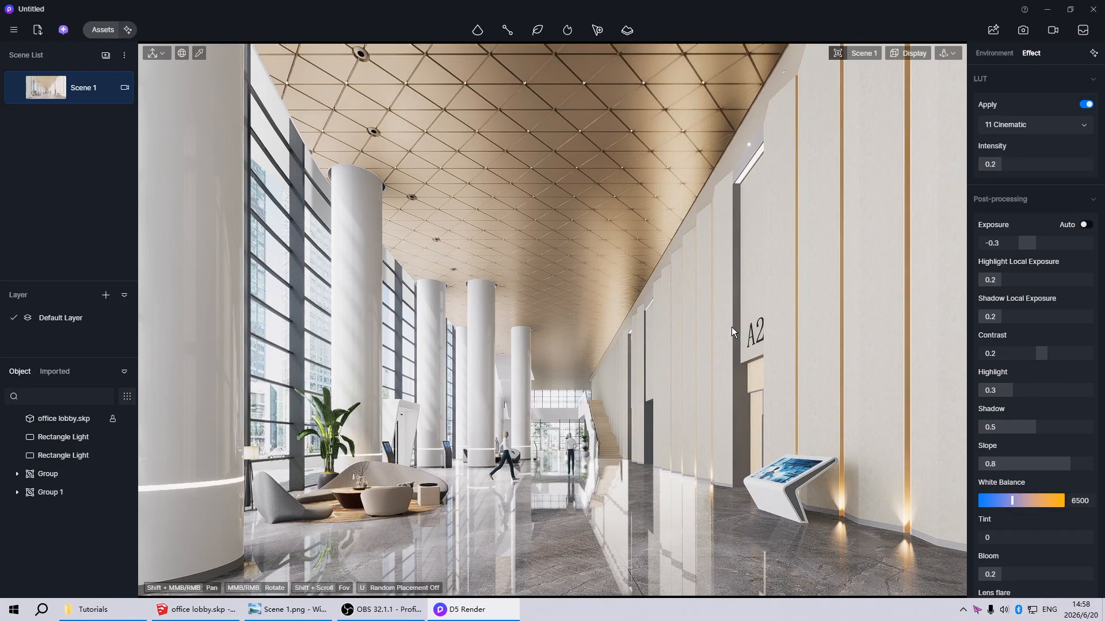
# Set the golden vertical trim strips on the feature wall to metallic 0.8 and roughness 0.3, and clear the selection
pyautogui.click(907, 402)
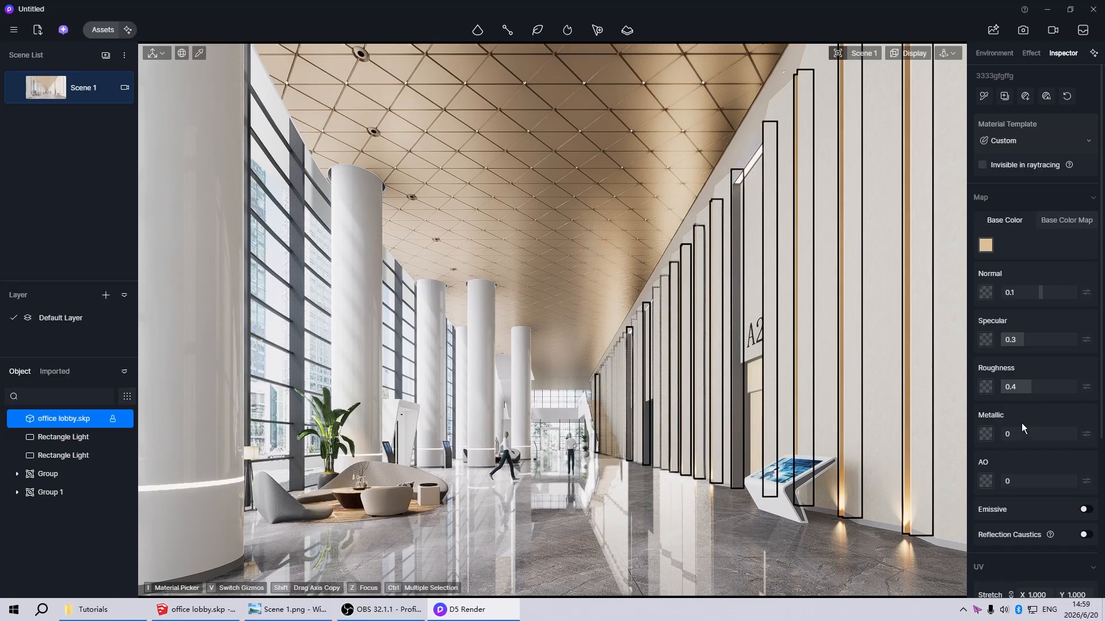
pyautogui.click(1053, 435)
pyautogui.write('.8')
pyautogui.press('Return')
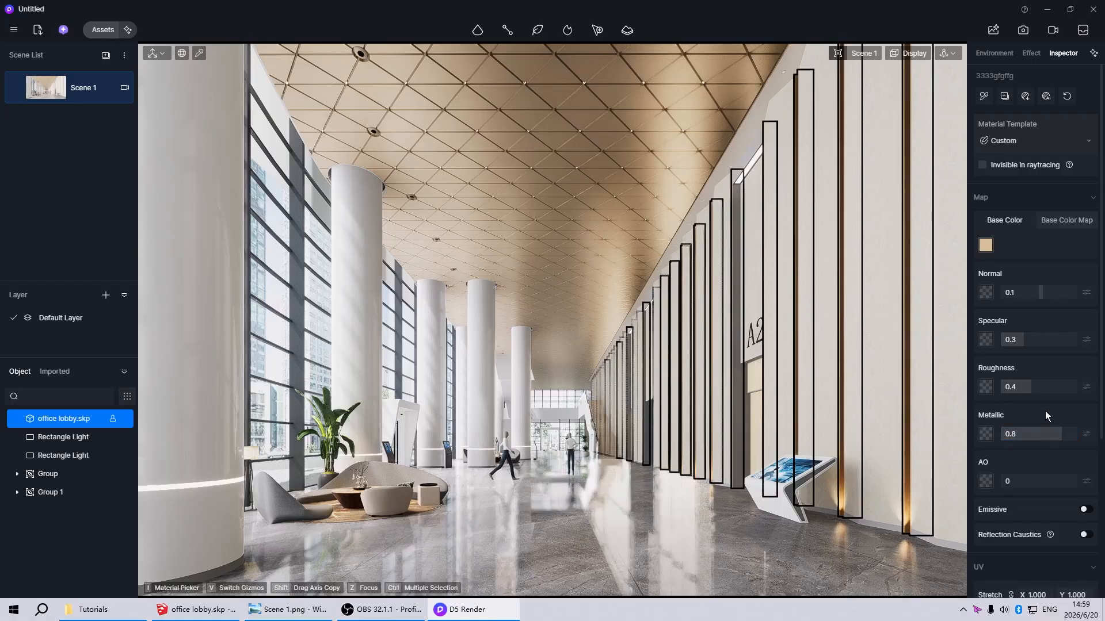
pyautogui.click(1031, 387)
pyautogui.write('0.3')
pyautogui.press('Return')
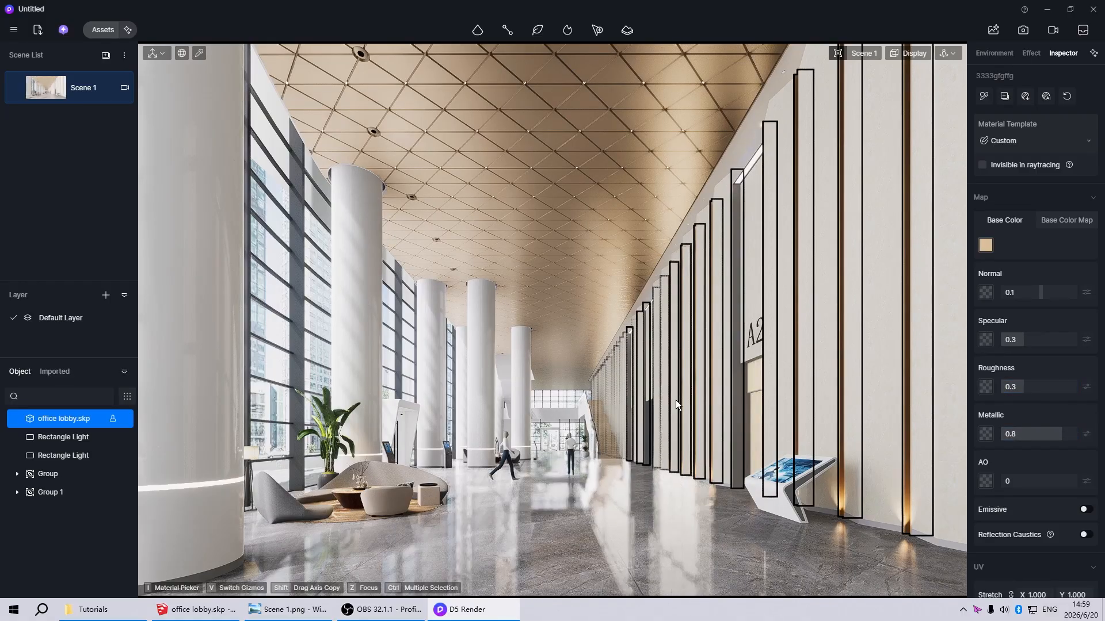
pyautogui.press('Escape')
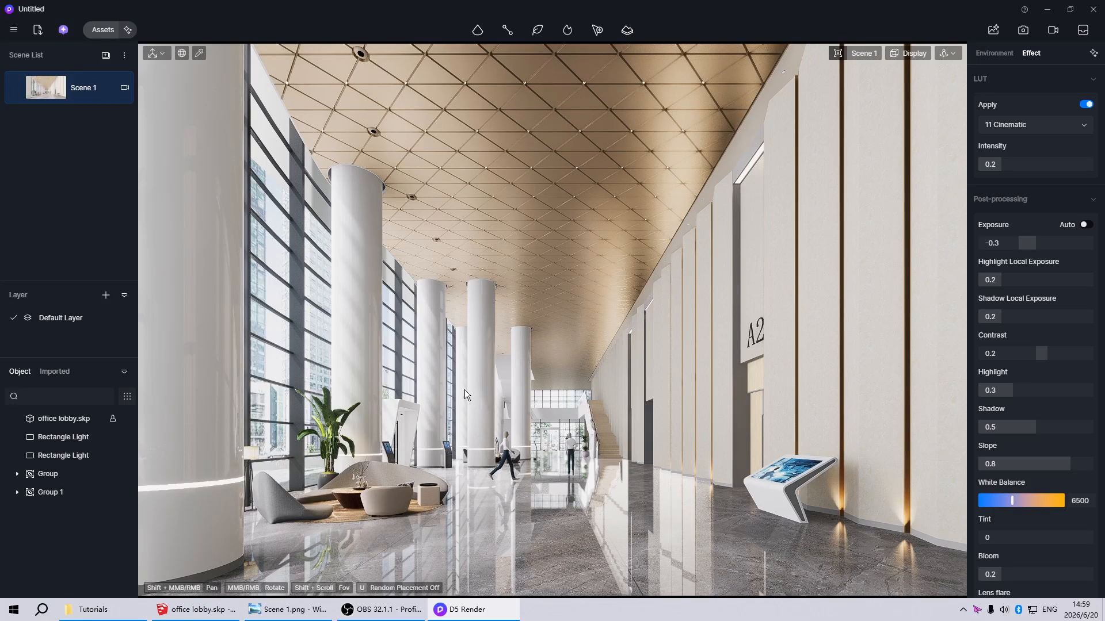
# Render Scene 1 as a 4k still image at the original aspect ratio and save it as Scene 1(1).png
pyautogui.click(1022, 32)
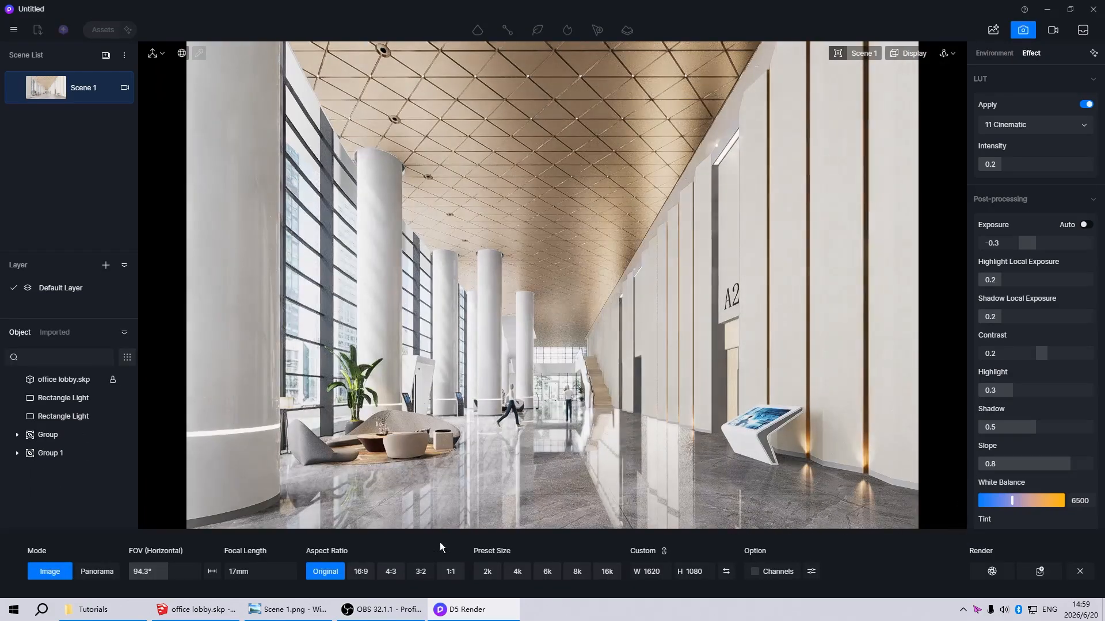
pyautogui.click(520, 573)
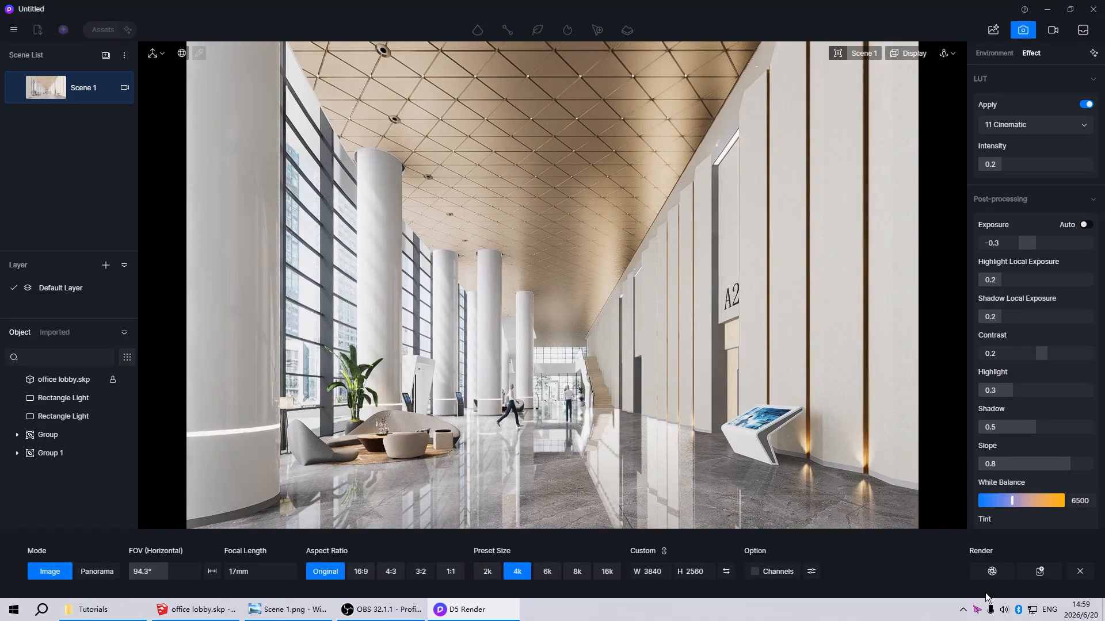
pyautogui.click(992, 571)
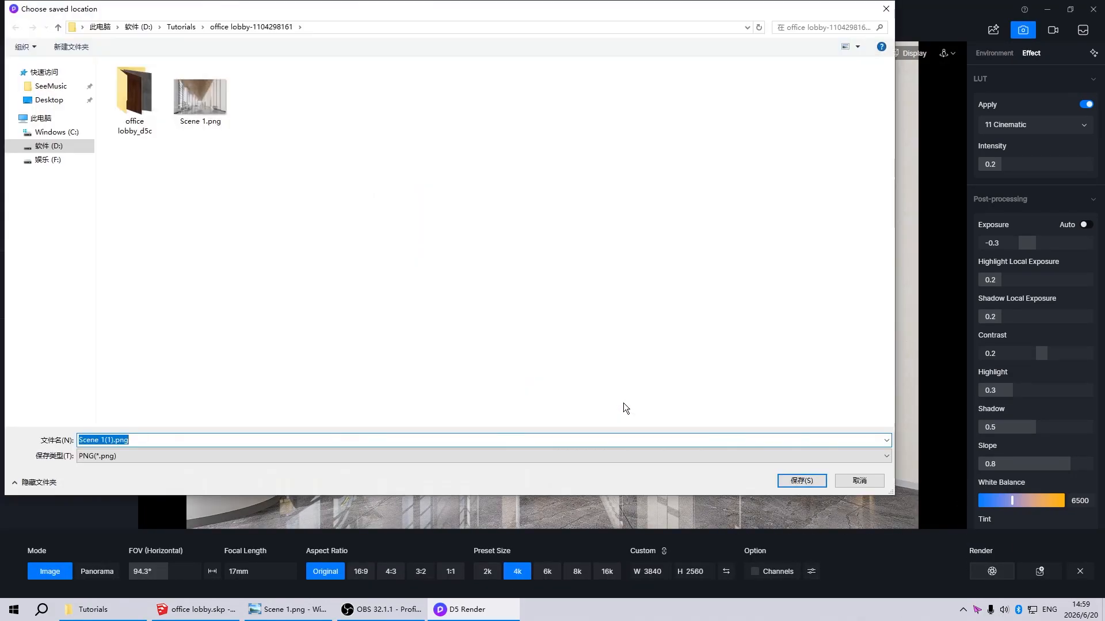
pyautogui.click(821, 483)
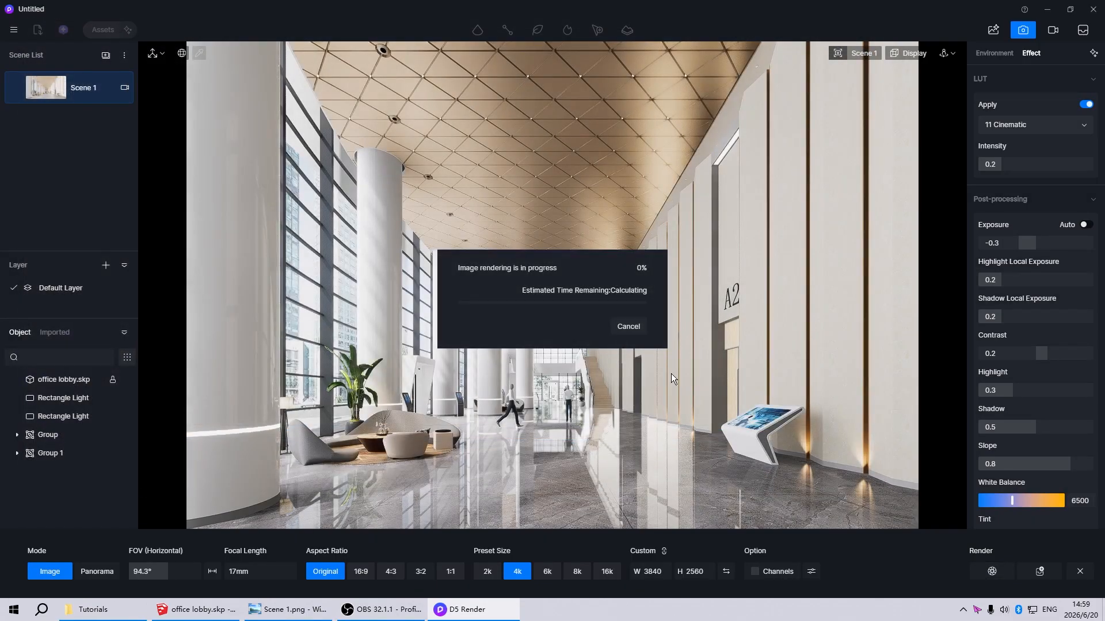